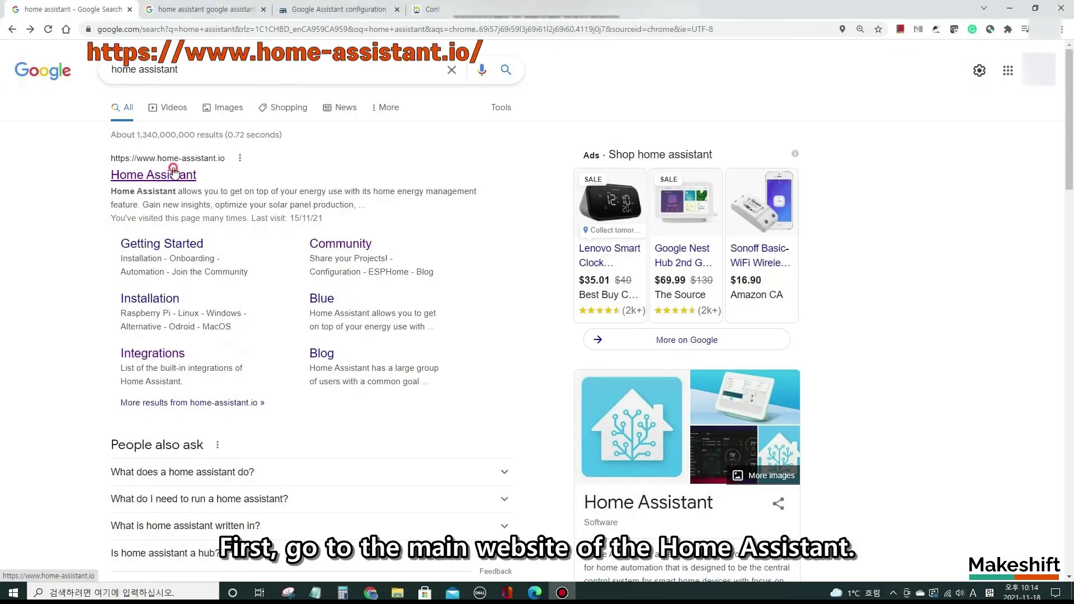
On home-assistant.io, search the Integrations catalogue for 'google' and open Google Assistant.
click(173, 171)
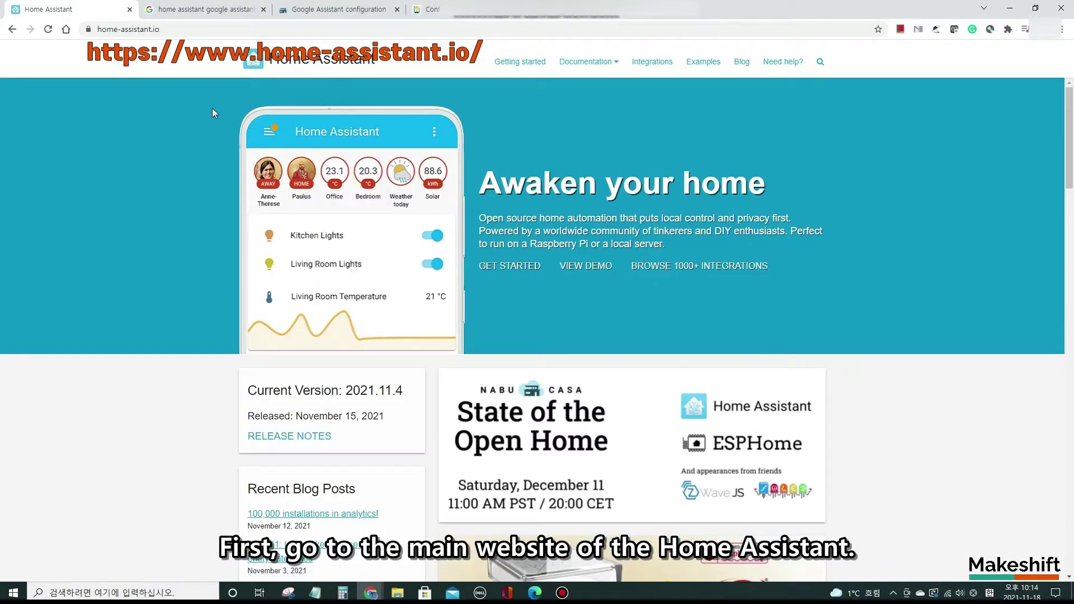
click(652, 58)
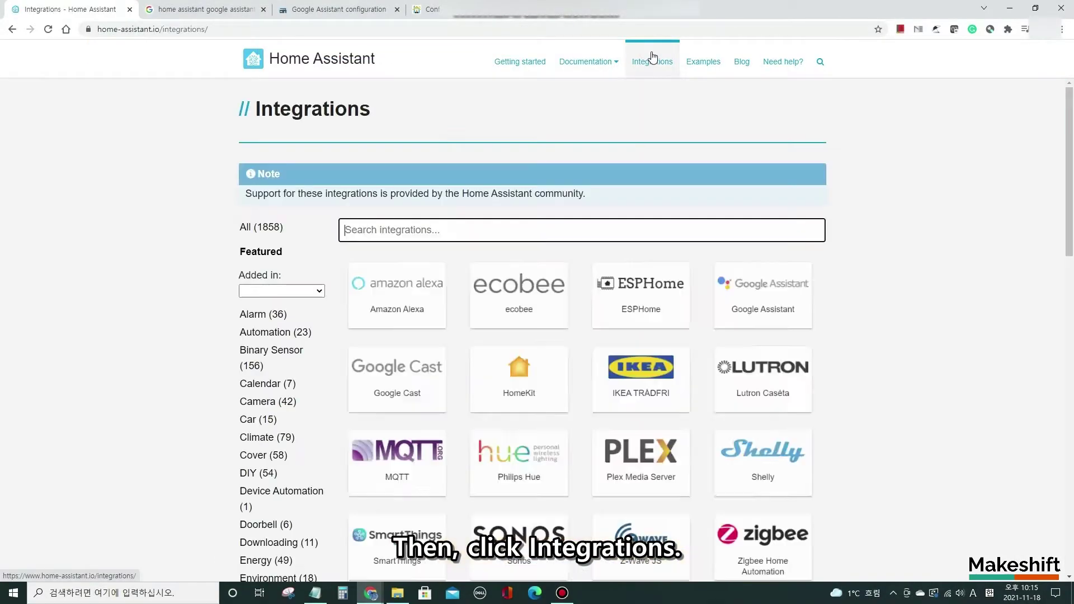
text(google)
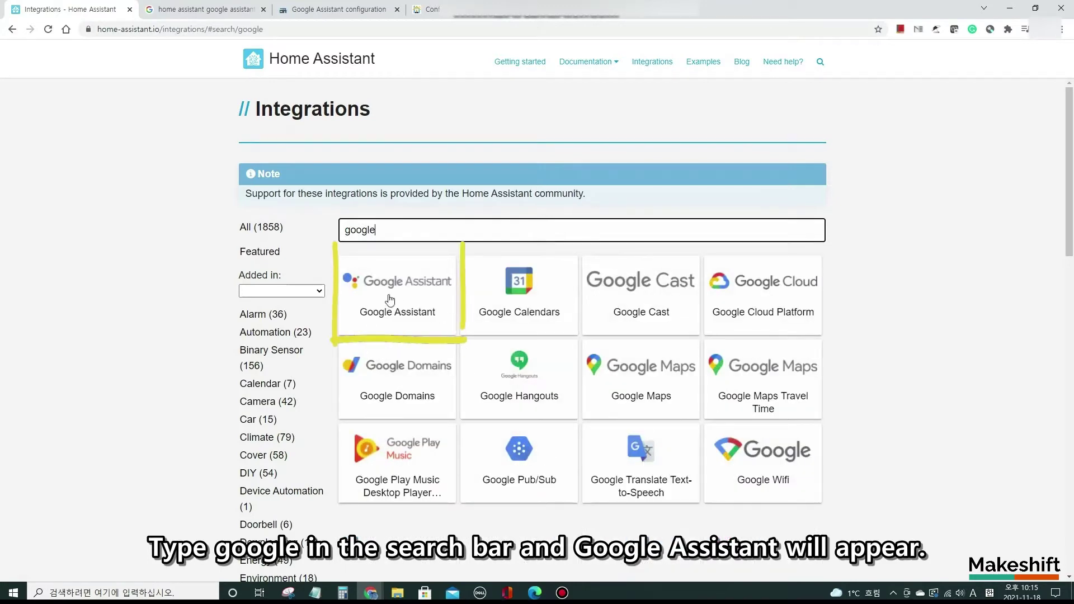
click(395, 297)
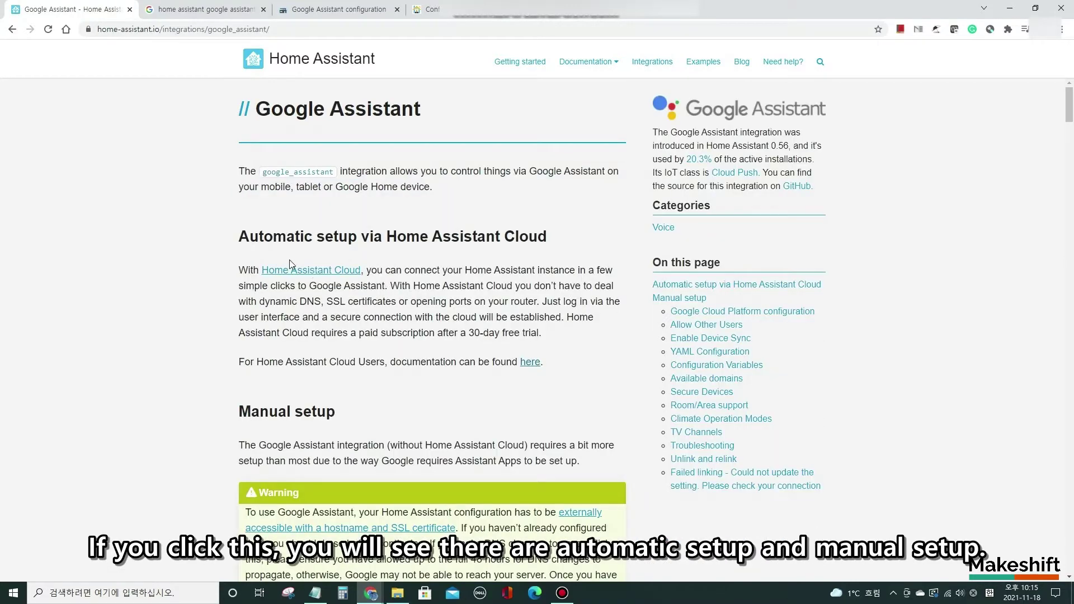
Highlight the automatic vs manual setup headings and the paid subscription after the trial.
drag(250, 237, 326, 237)
drag(238, 412, 317, 413)
click(369, 403)
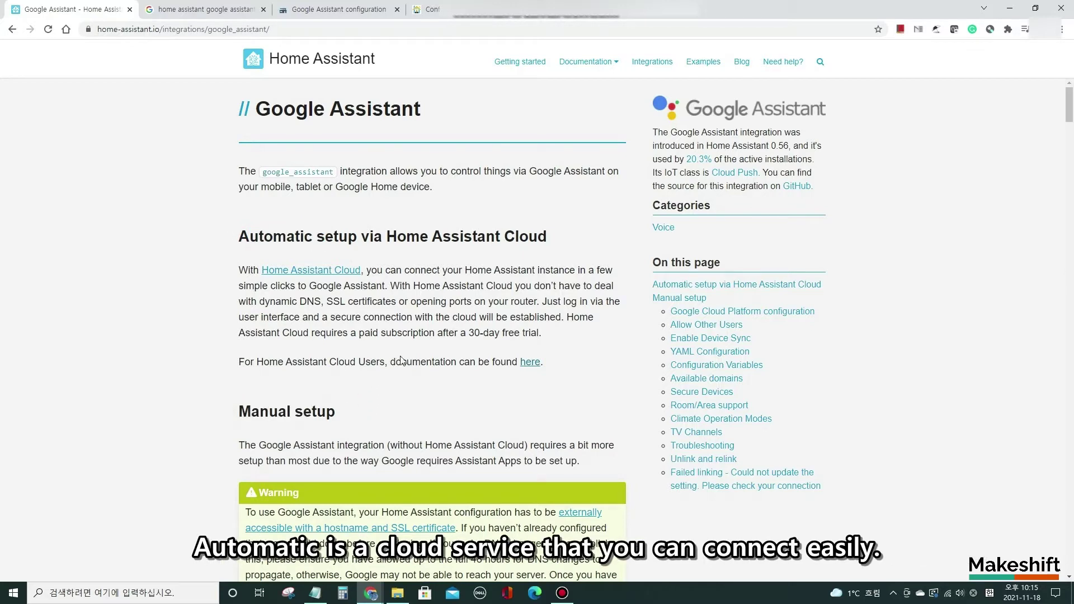
drag(361, 334, 521, 335)
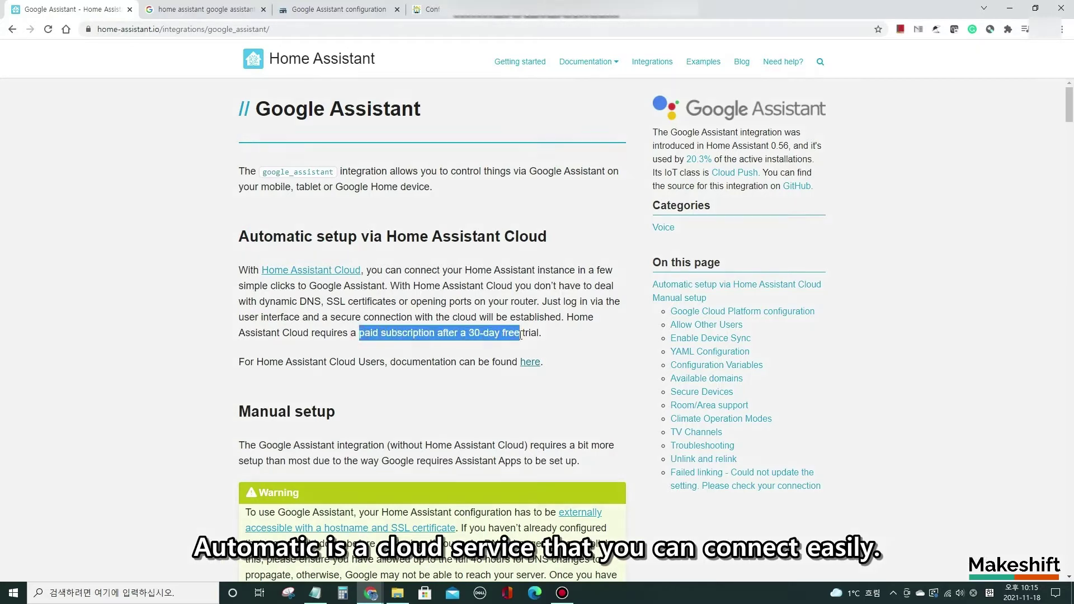
click(410, 404)
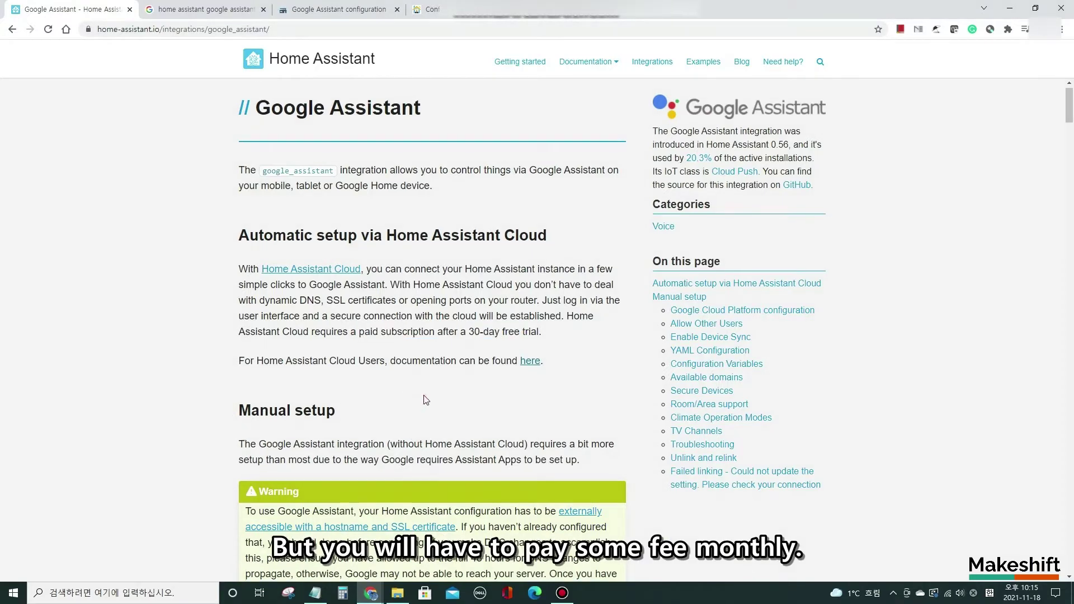
Scroll down to the manual setup's Google Cloud Platform configuration steps.
scroll(231, 331, down, 4)
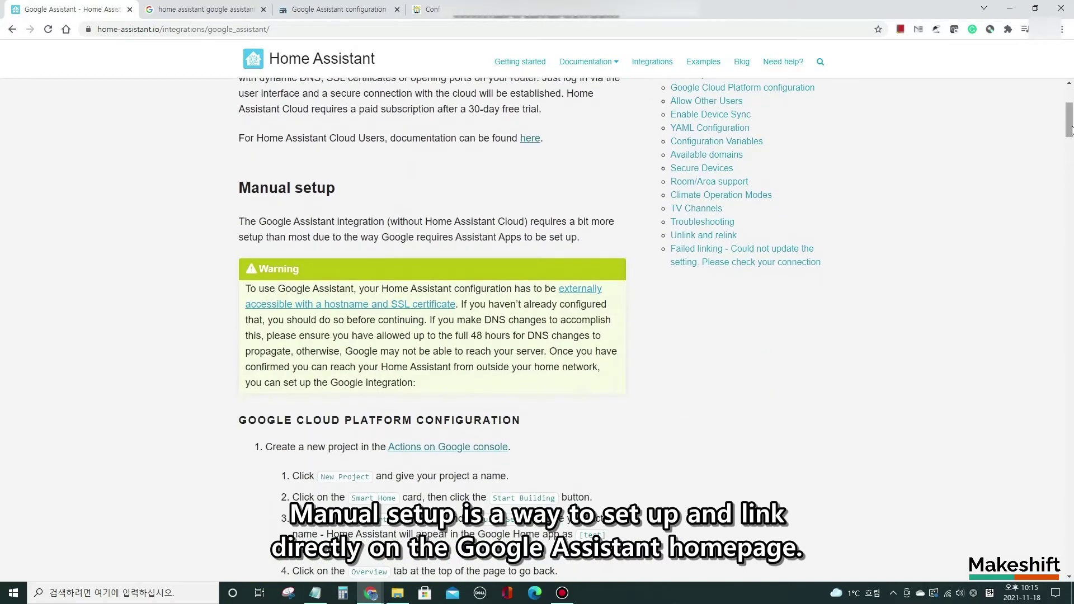
drag(1069, 126, 1070, 577)
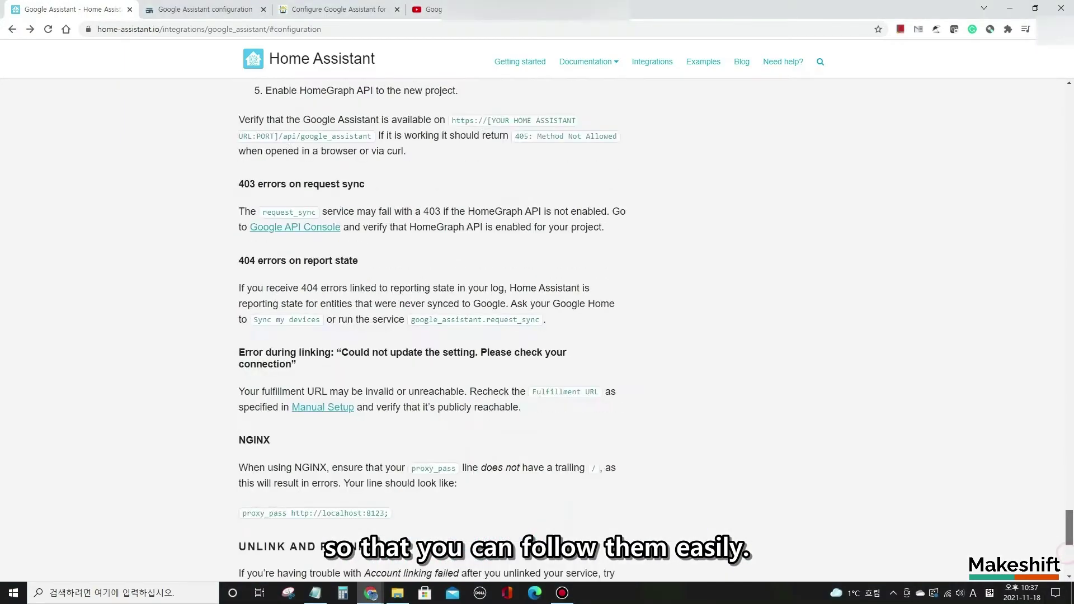
drag(1069, 526, 1054, 140)
scroll(948, 182, up, 6)
scroll(696, 307, down, 2)
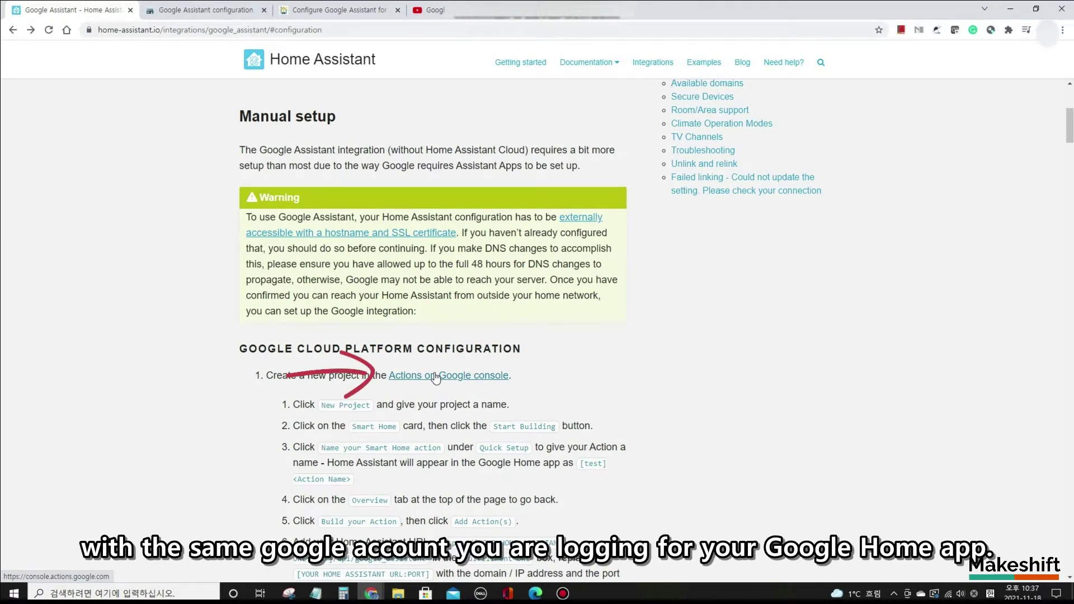
Create a new Actions Console project named MyHomeAssistant with English as its language.
click(436, 378)
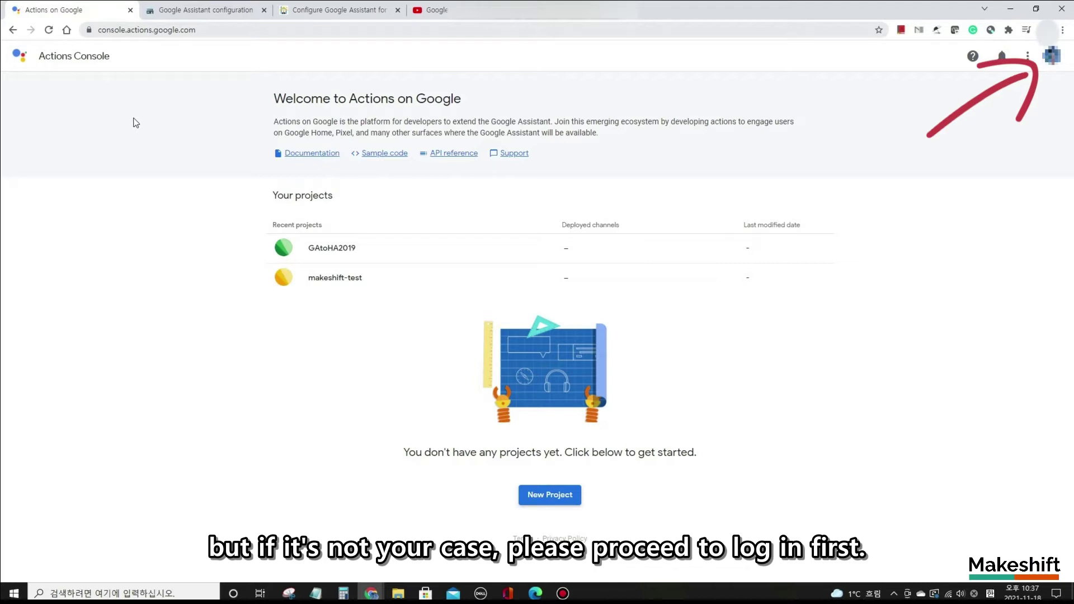
click(553, 496)
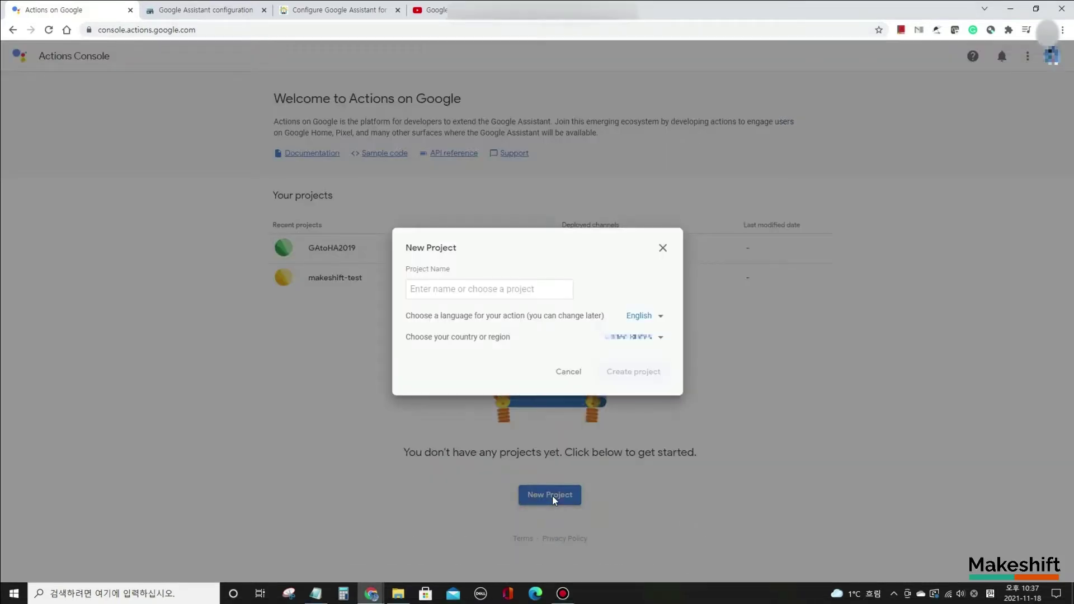
click(451, 288)
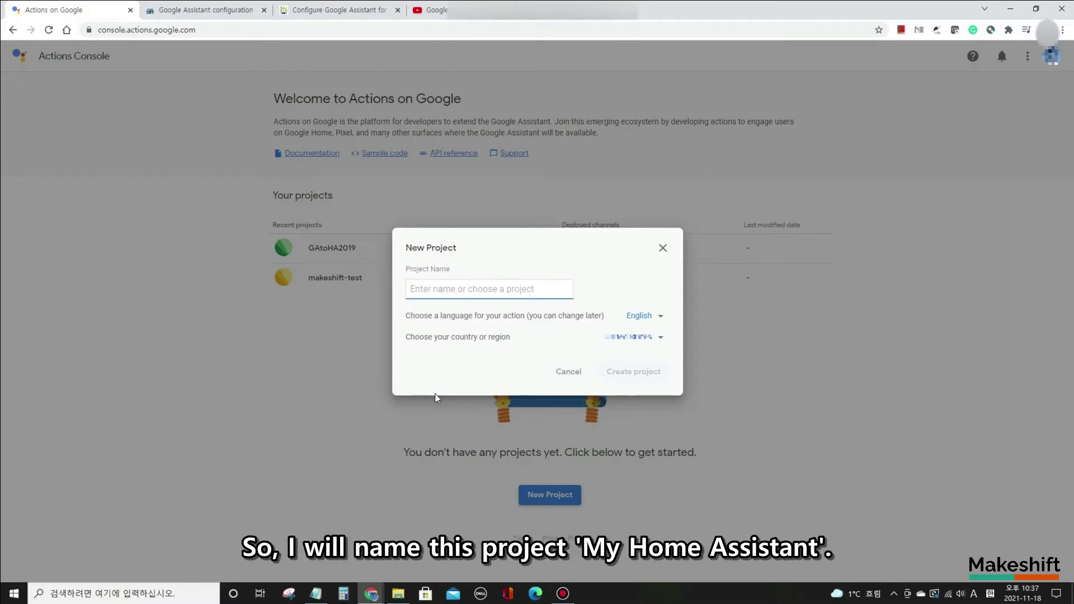
text(MyHo)
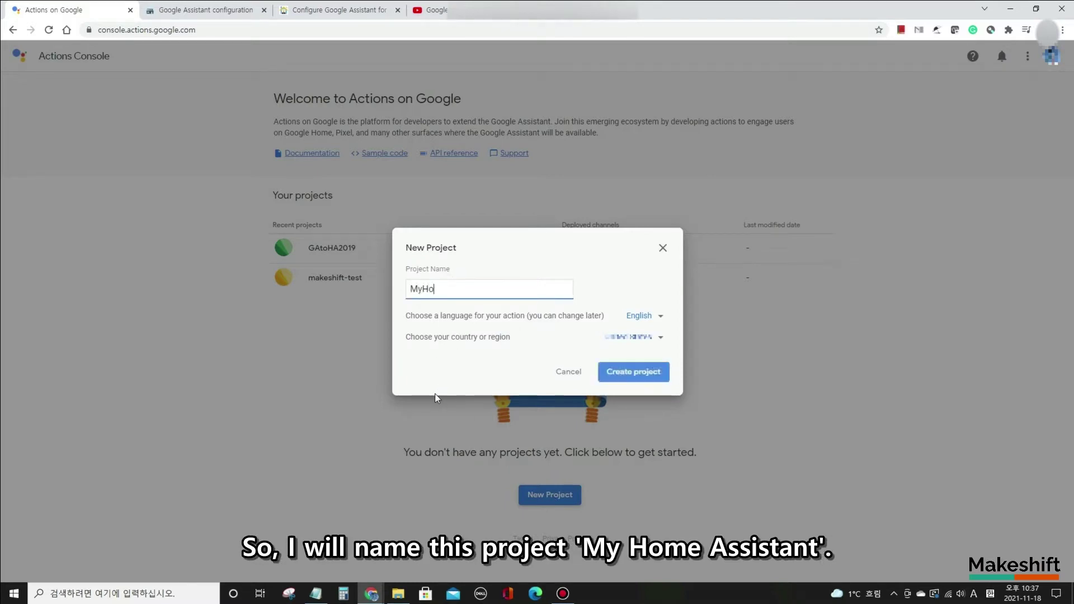
text(meAssis)
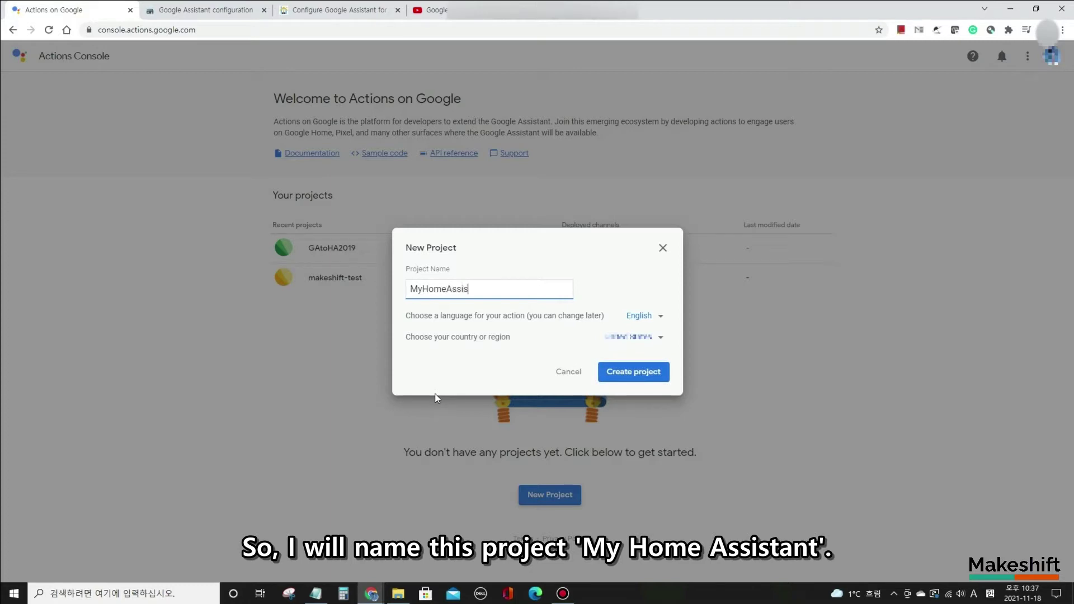
text(tant)
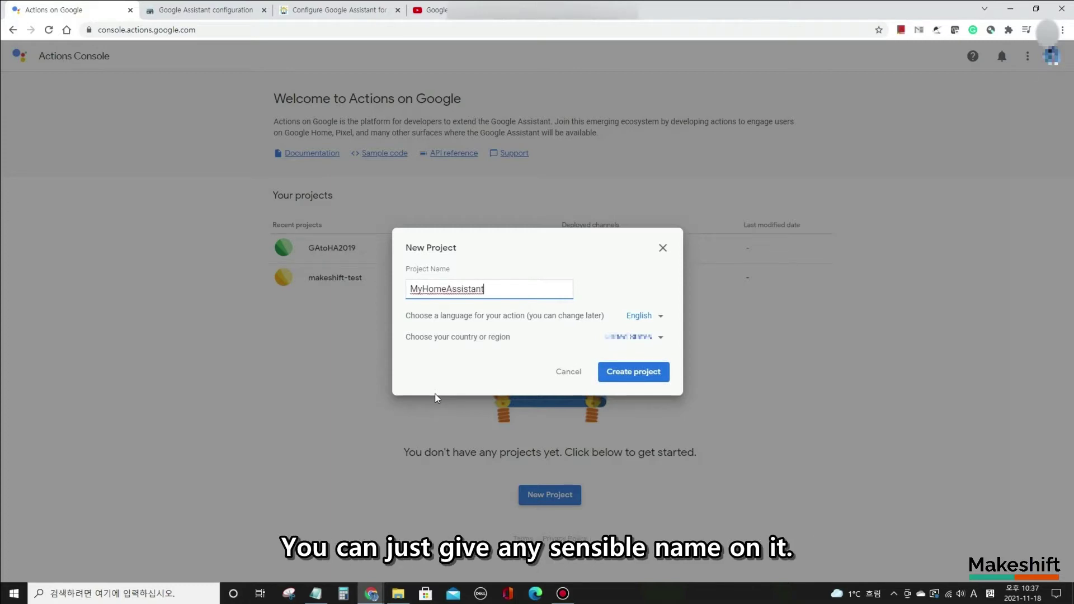
click(656, 317)
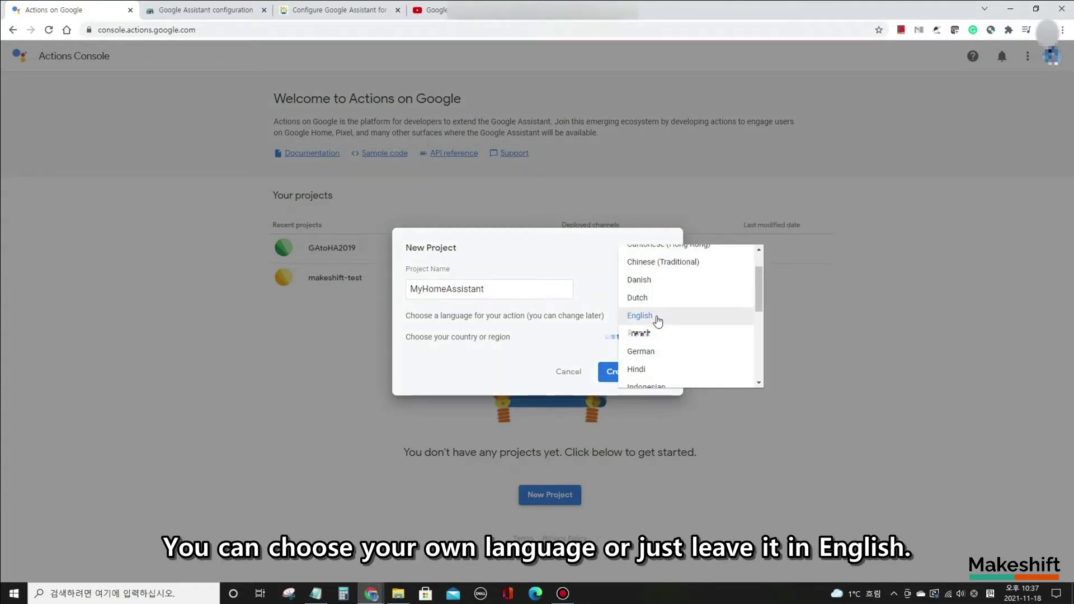
click(675, 318)
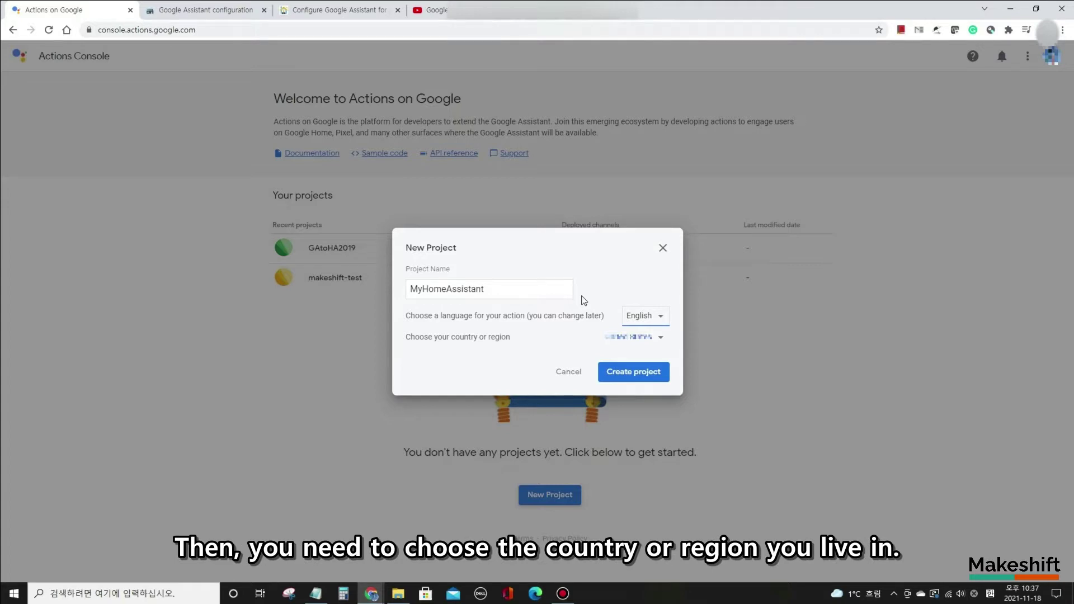
click(642, 376)
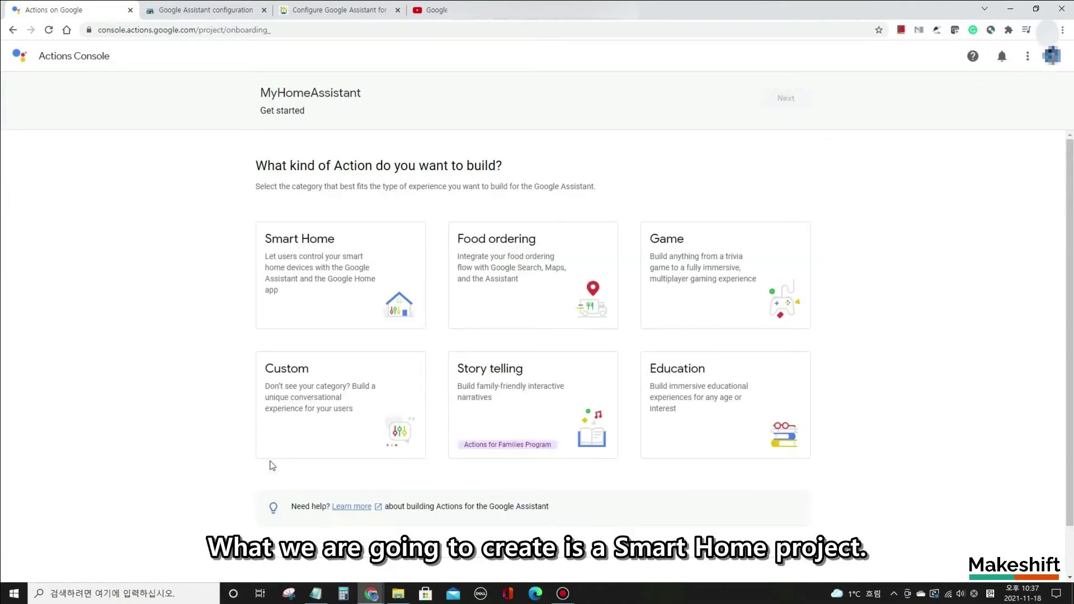
Choose Smart Home as the Action type and save the display name makeshift-HA.
click(298, 307)
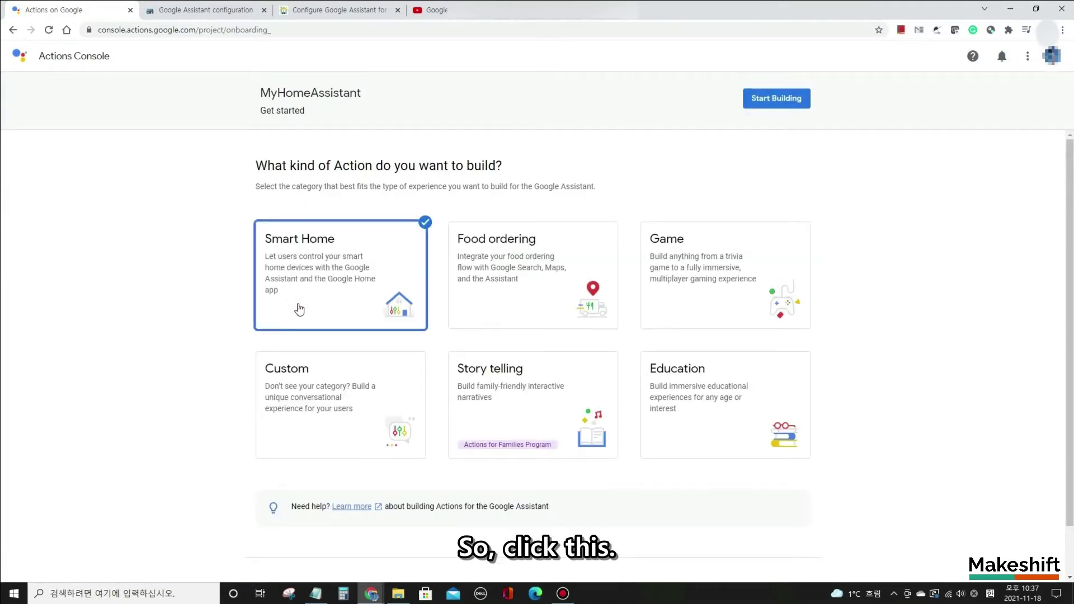
click(786, 106)
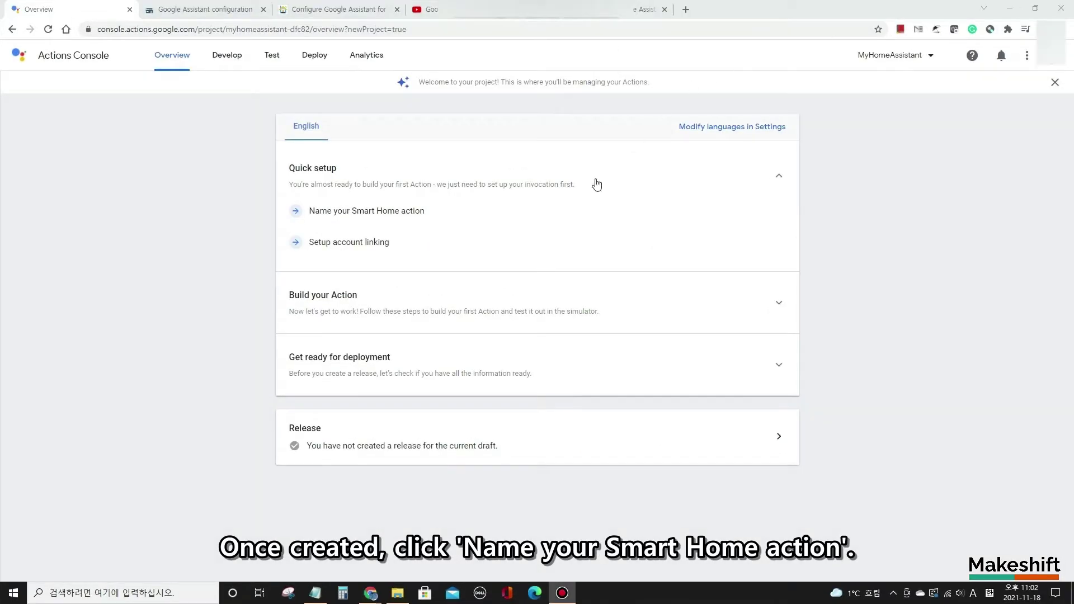
click(393, 211)
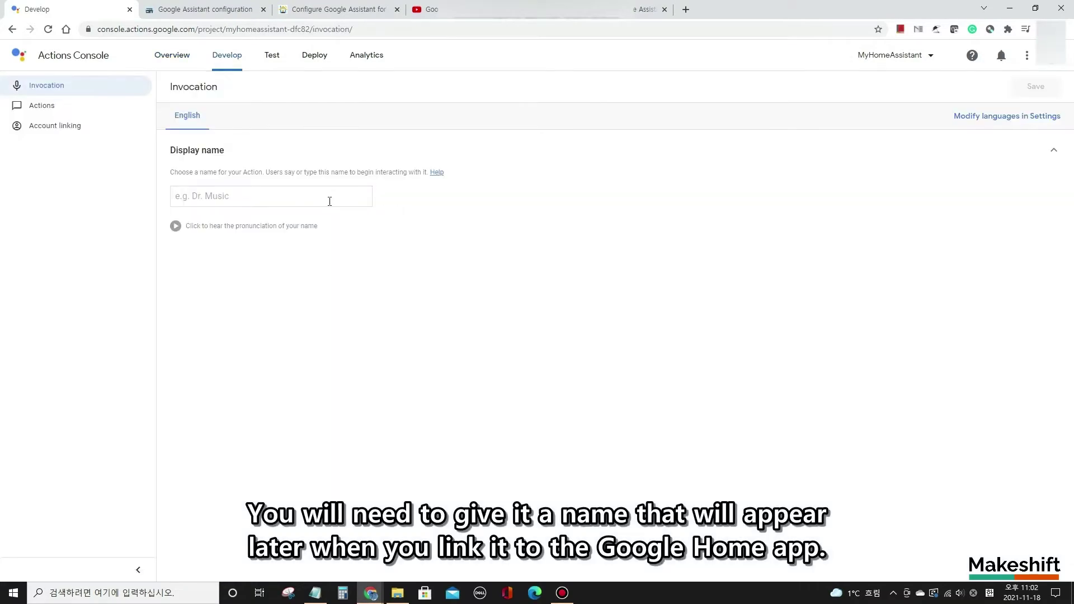
click(325, 197)
text(ma)
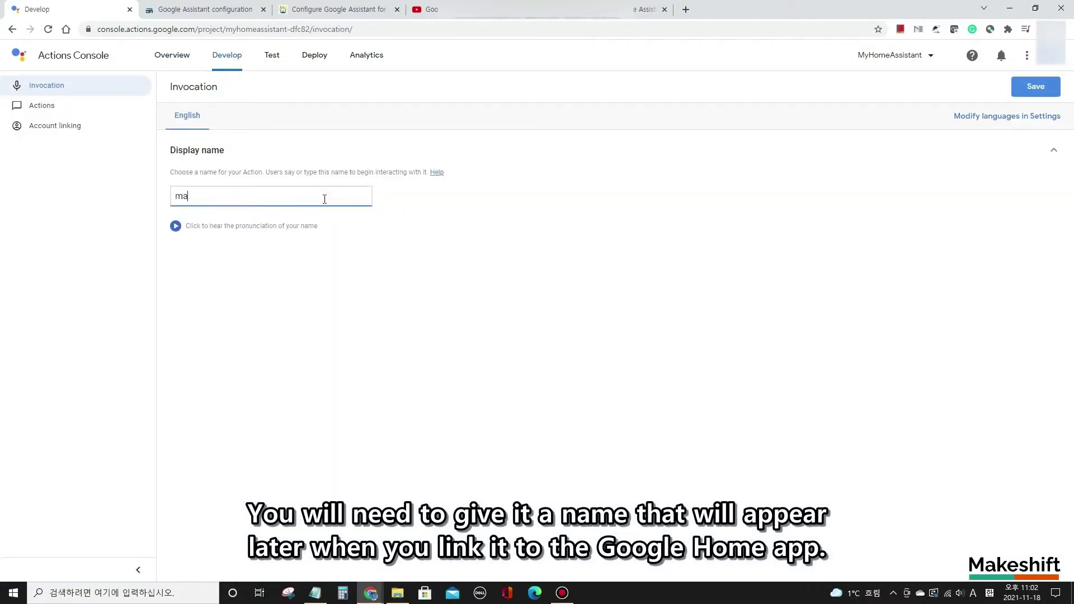
text(keshift-HA)
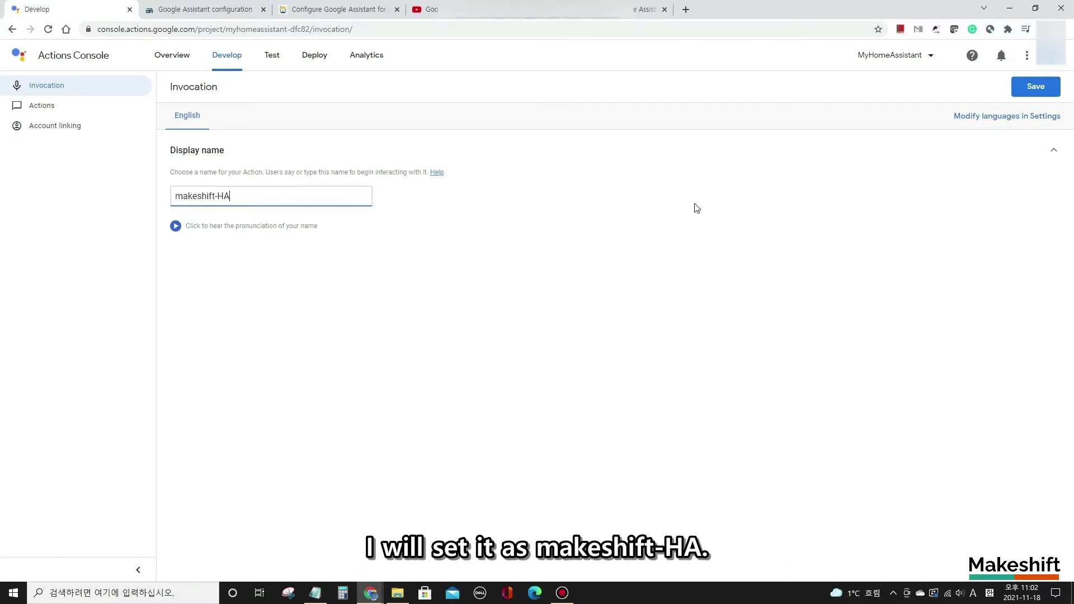
click(1033, 88)
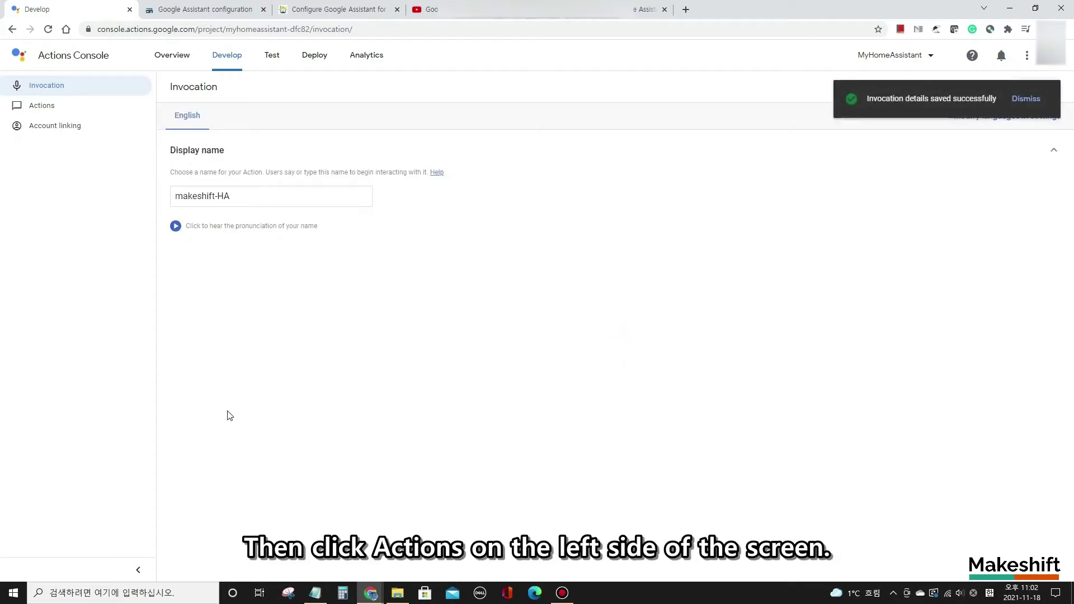
Set the Fulfillment URL to the DuckDNS address on port 8123 with /api/google_assistant, and save.
click(38, 115)
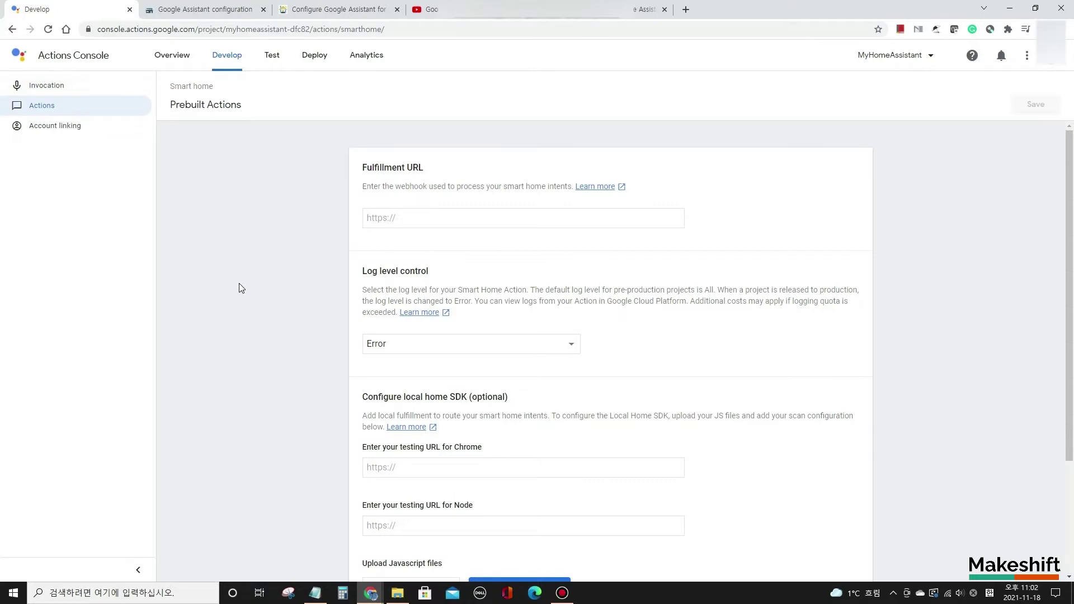
click(424, 219)
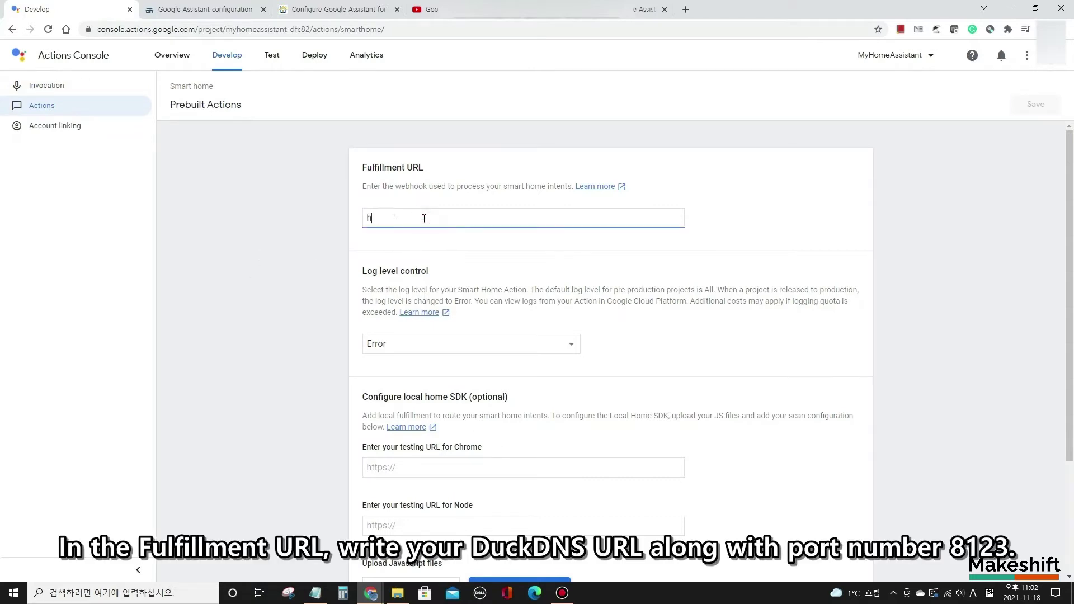
text(https://)
key(ctrl+v)
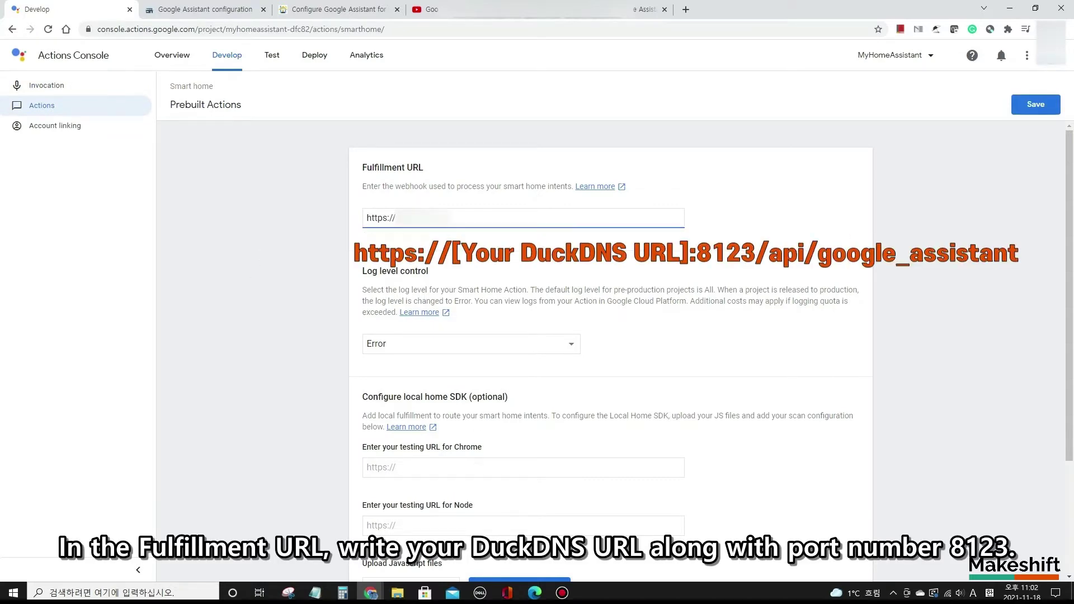
text(ckdns.org:8123)
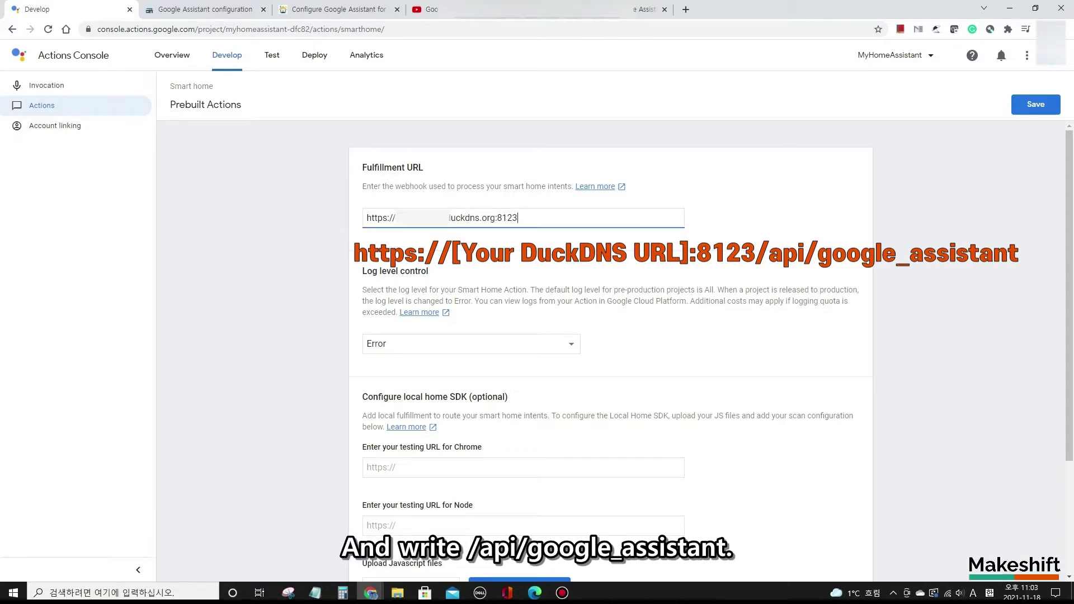
text(/api/google_assistant)
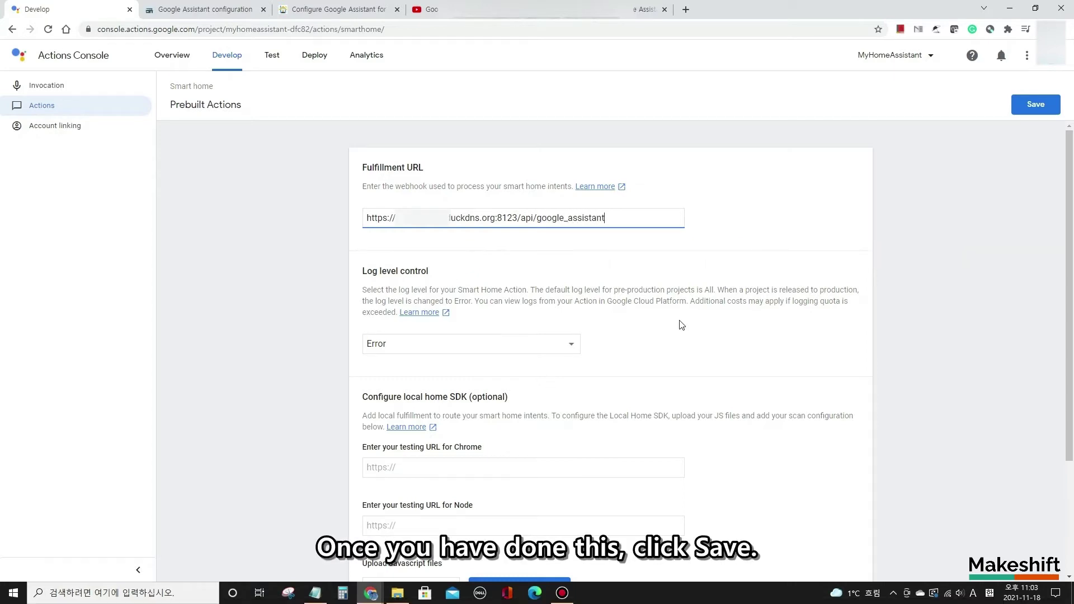
click(1042, 109)
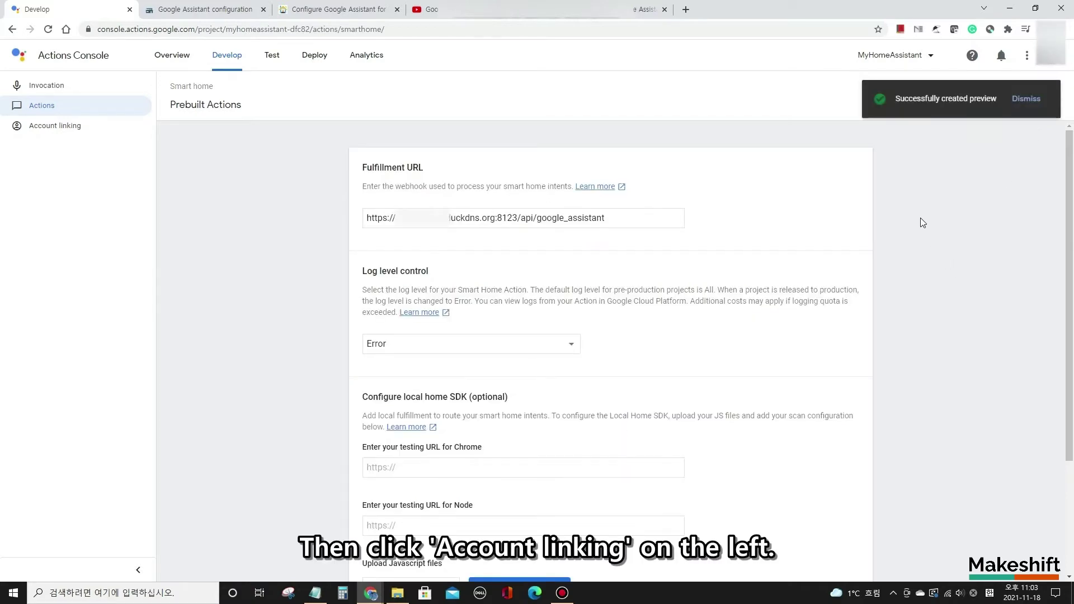
Set the account-linking Client ID to the oauth-redirect.googleusercontent.com URL plus the project ID.
click(39, 129)
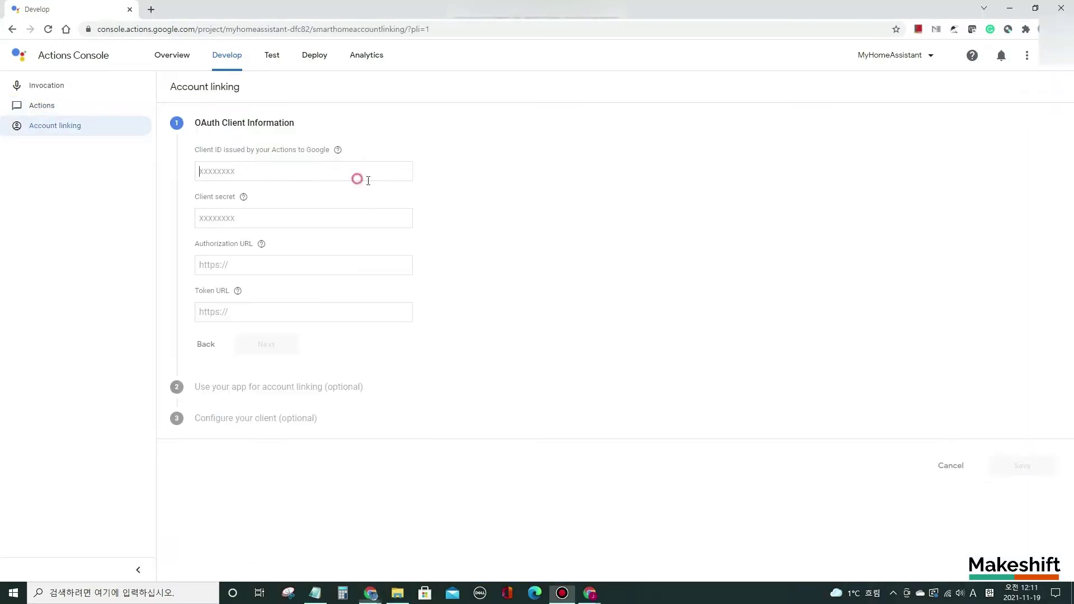
click(361, 175)
text(https://oauth-)
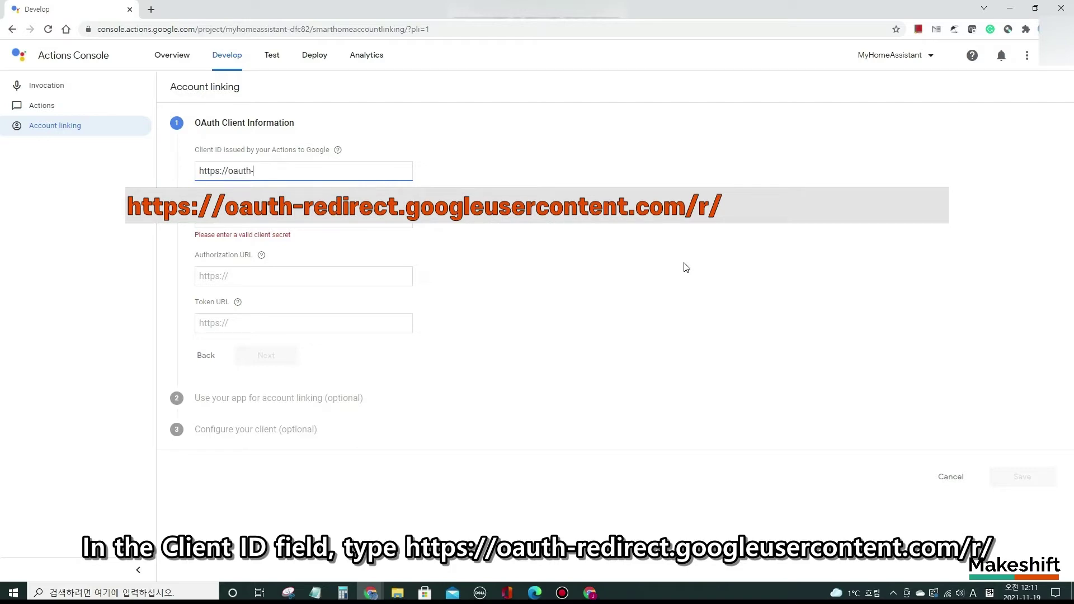
text(redirect.googleusercontent.com/r/)
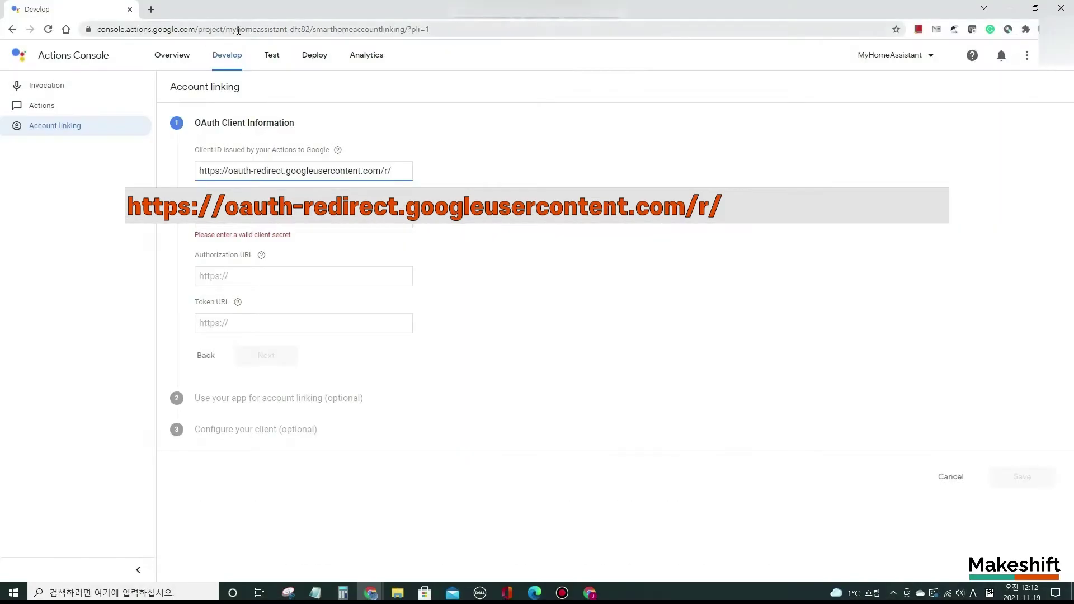
click(241, 29)
click(229, 29)
drag(252, 29, 336, 32)
key(ctrl+c)
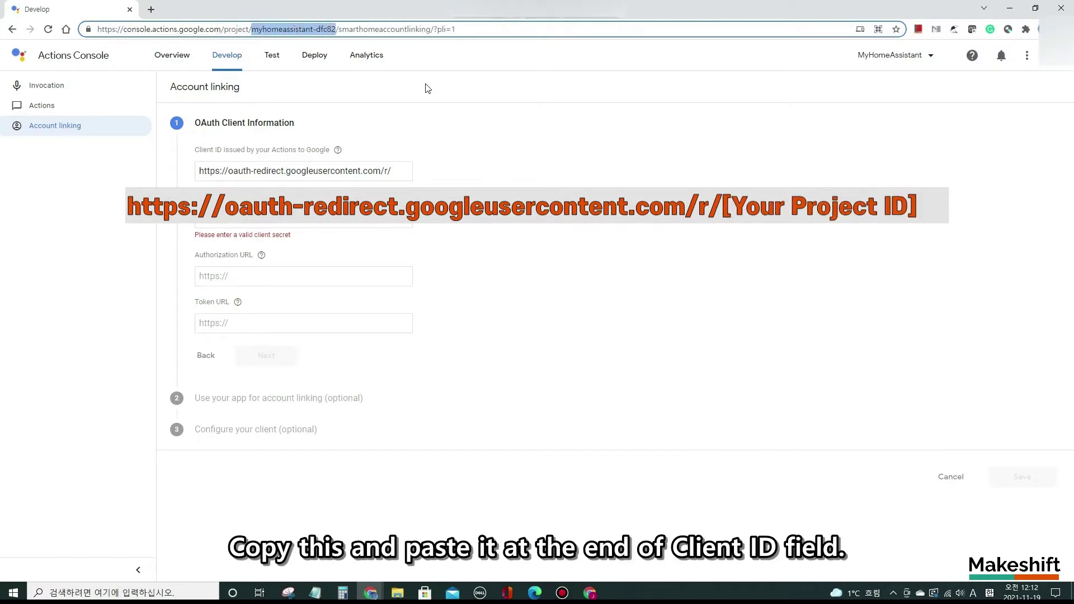
click(404, 174)
key(ctrl+v)
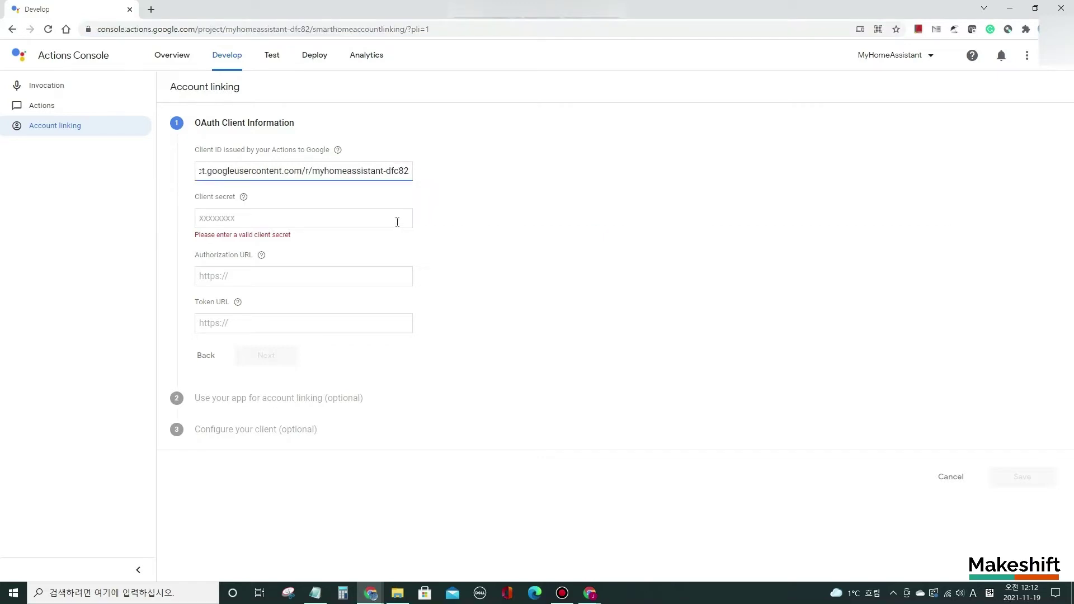
click(386, 216)
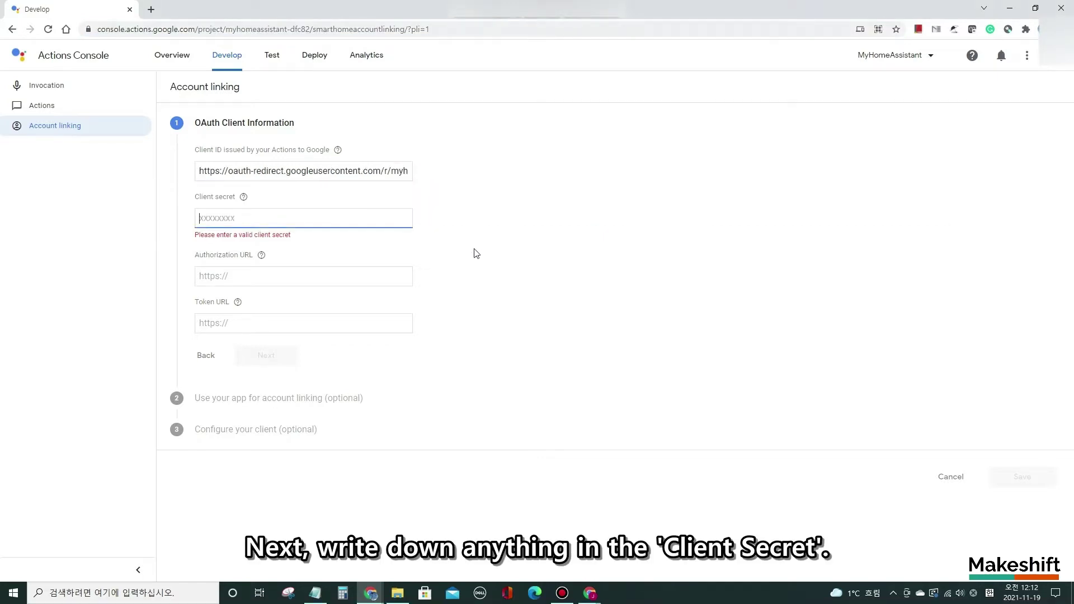
text(123)
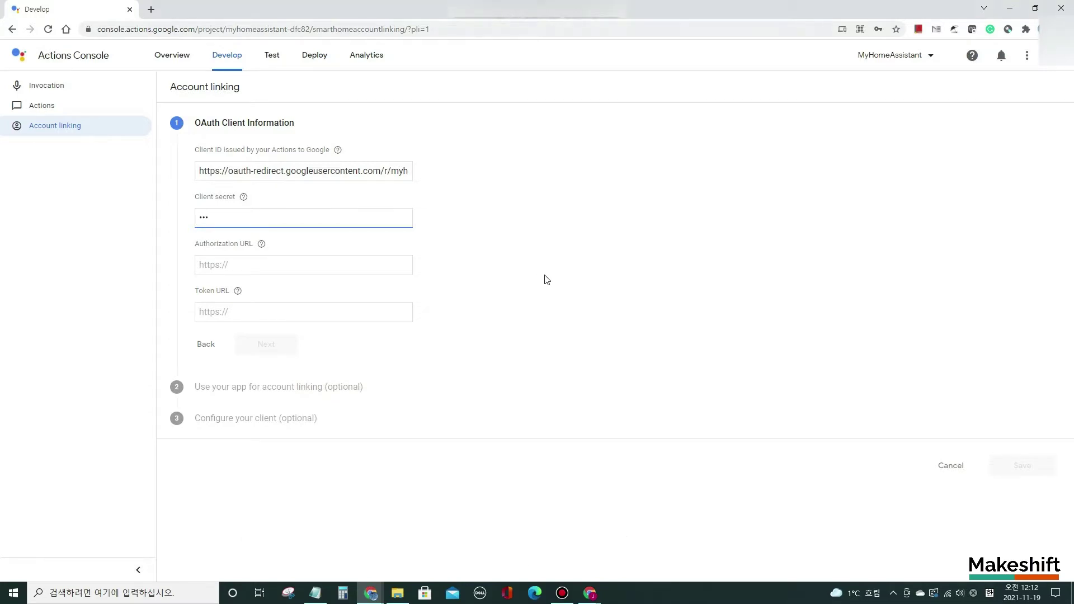
click(545, 276)
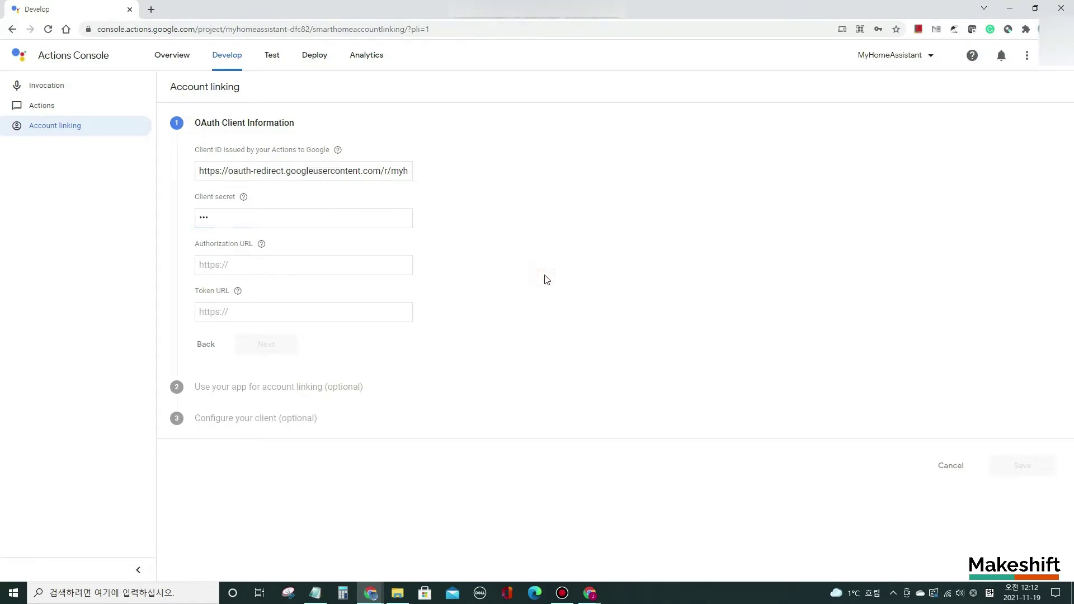
click(282, 273)
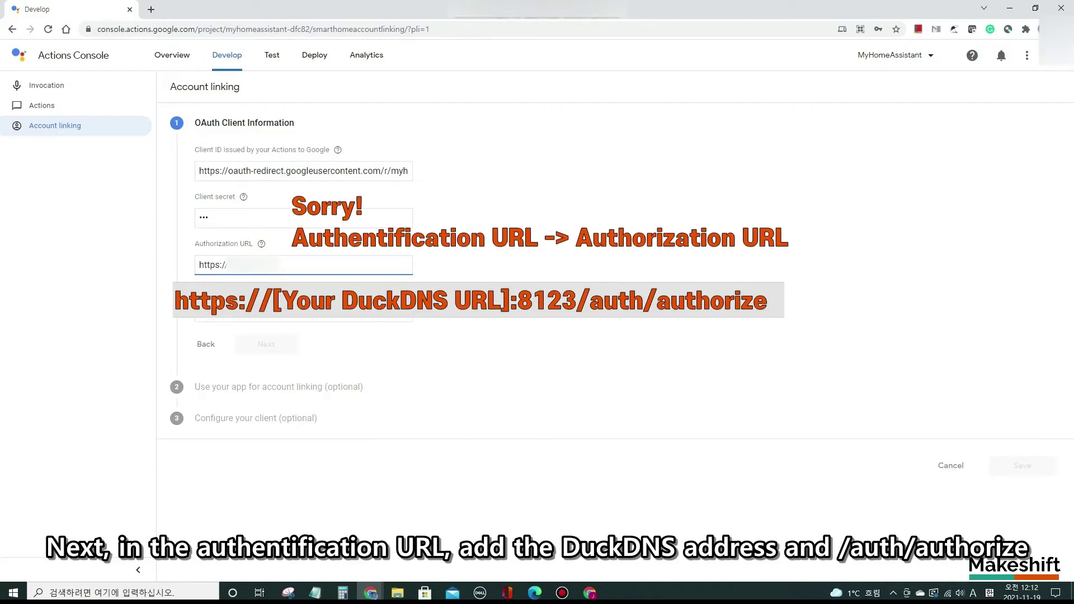
text(g:8123/auth/)
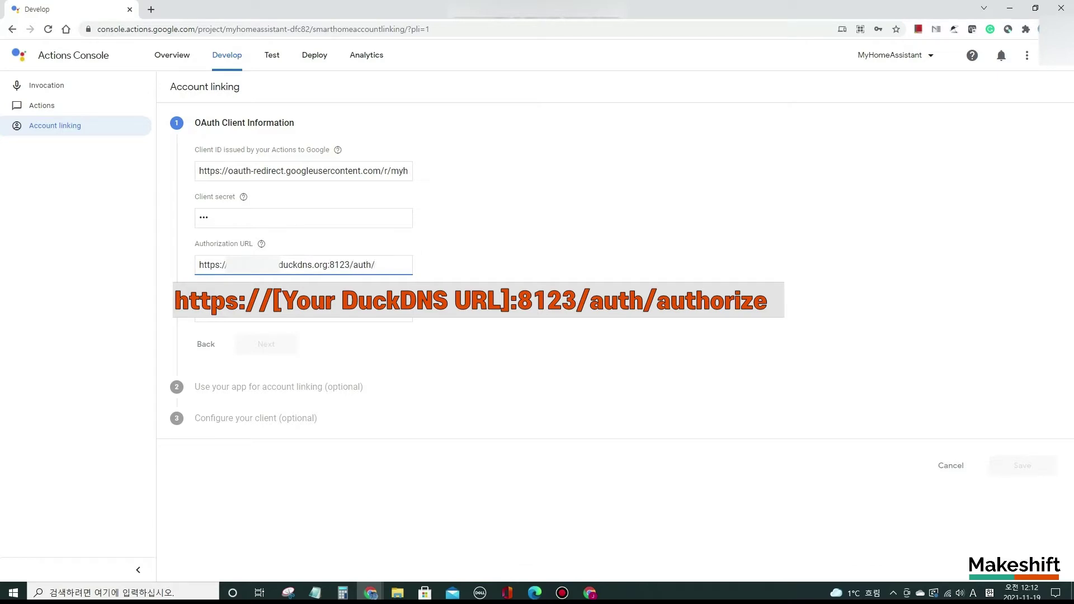
text(e)
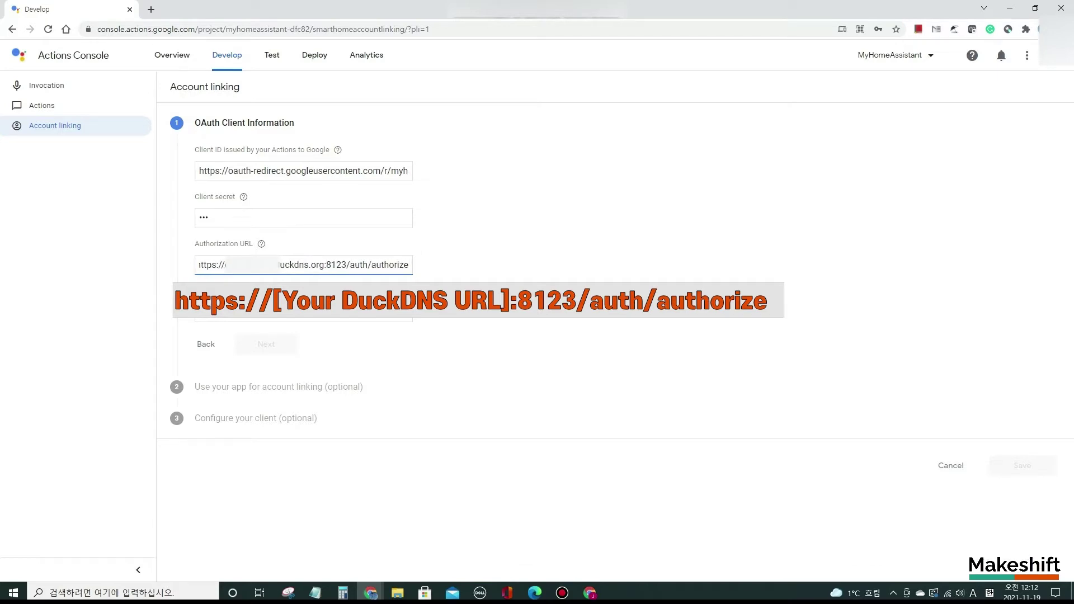
click(329, 314)
text(https:/)
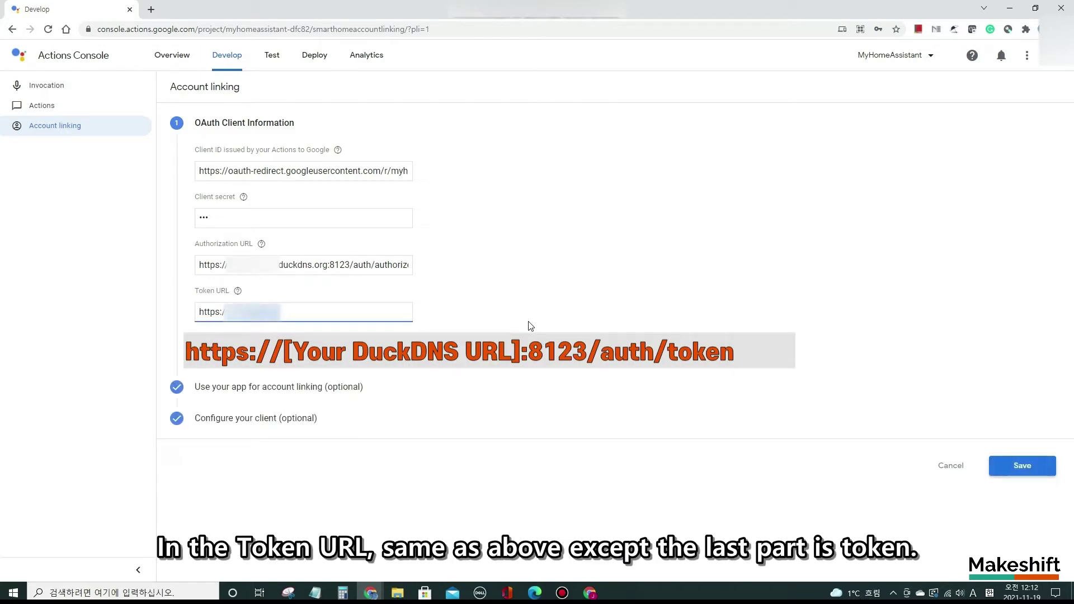
text(ucks)
text(dns.org:812)
text(3/auth/token)
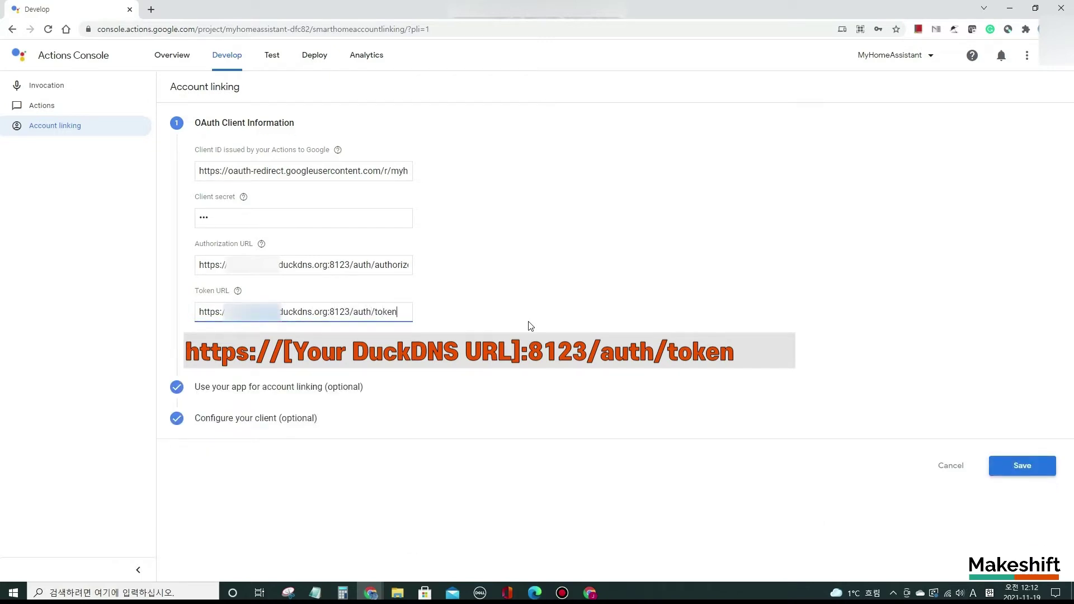
Add email and name as scopes, finish the account-linking steps, and save.
key(Return)
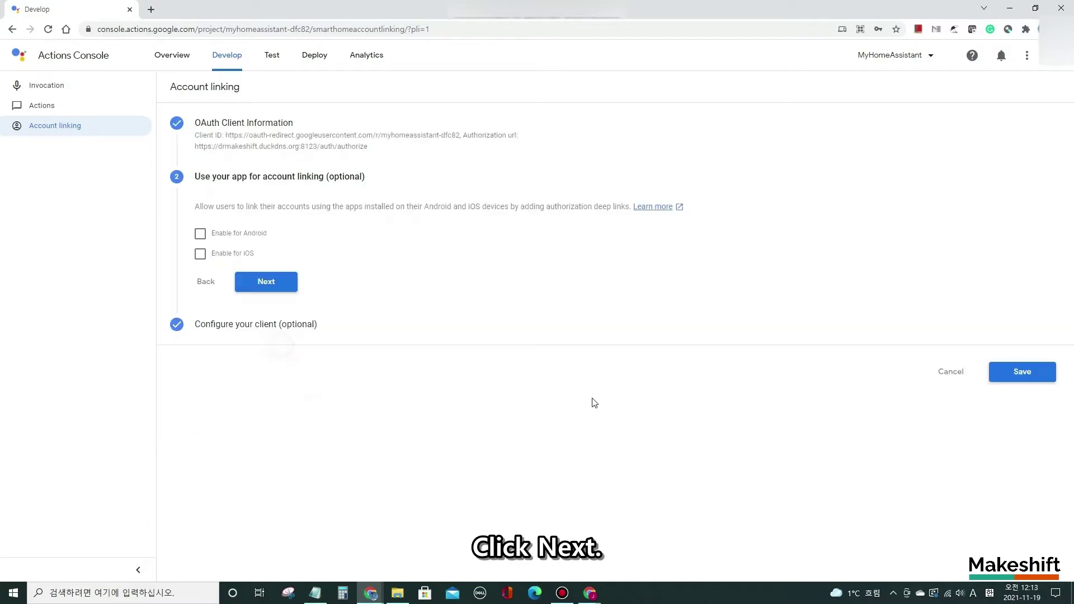
click(255, 288)
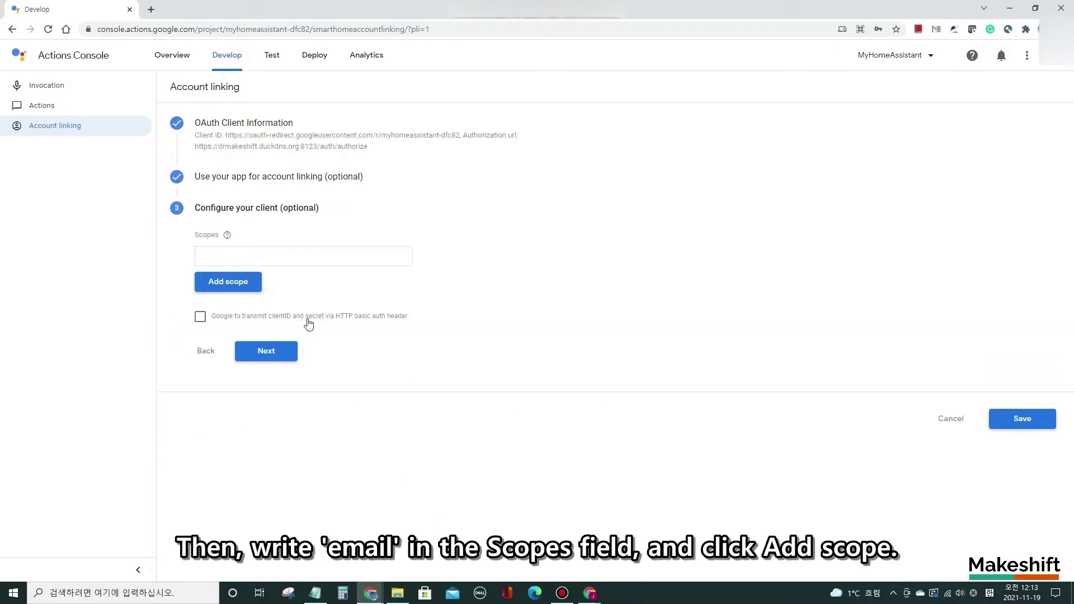
click(296, 260)
click(247, 285)
click(288, 281)
text(name)
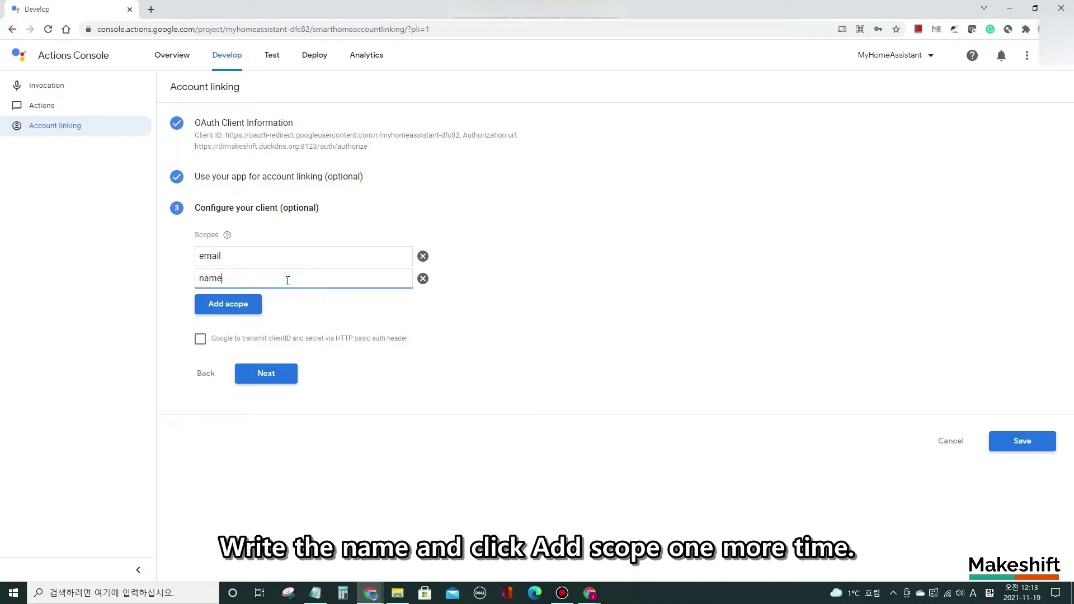
click(230, 309)
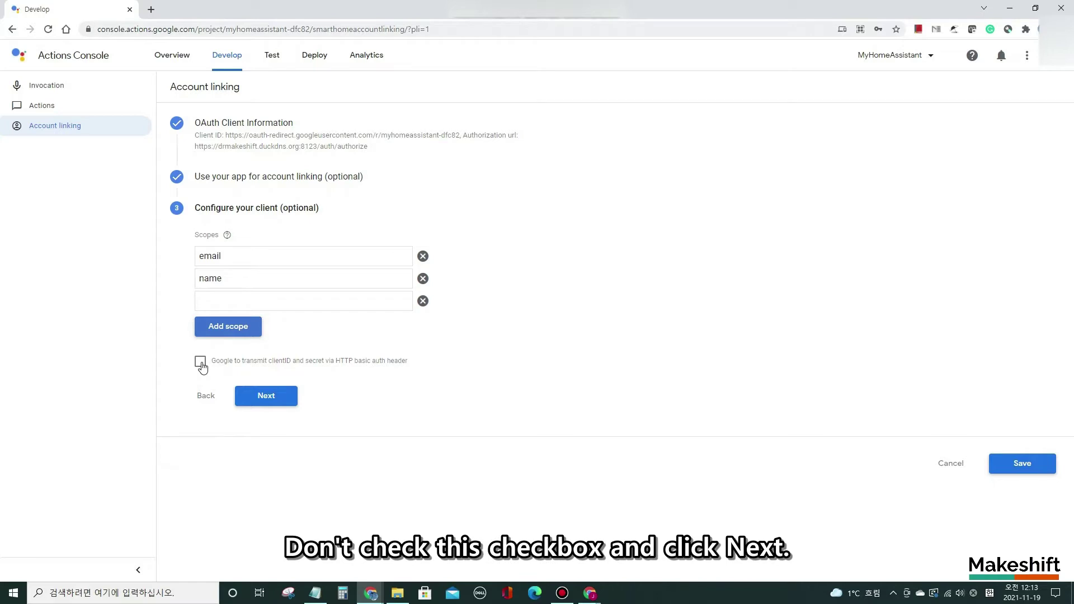
click(274, 398)
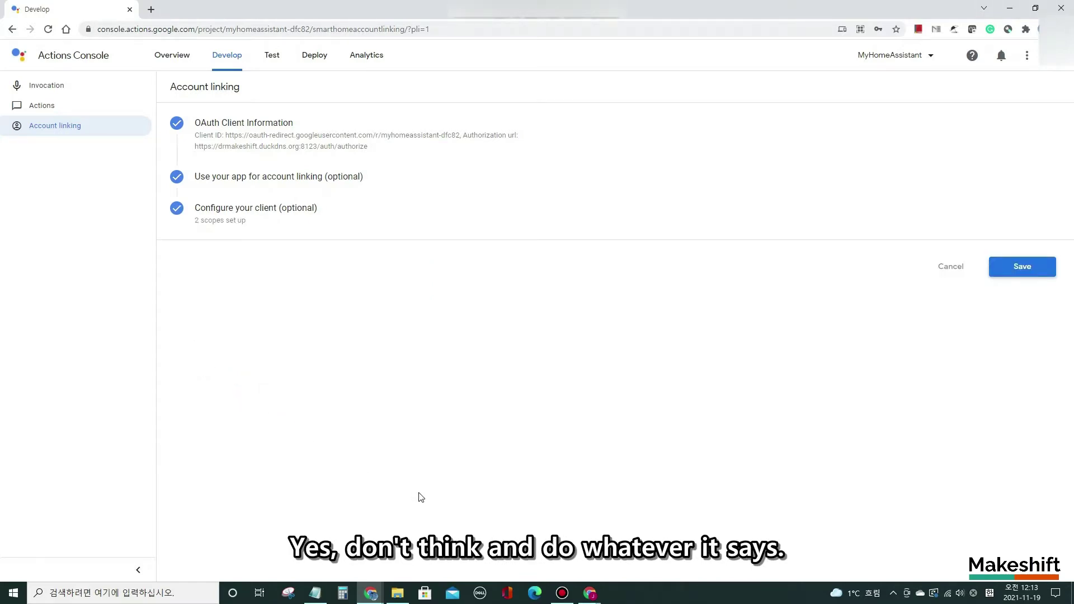
click(1014, 273)
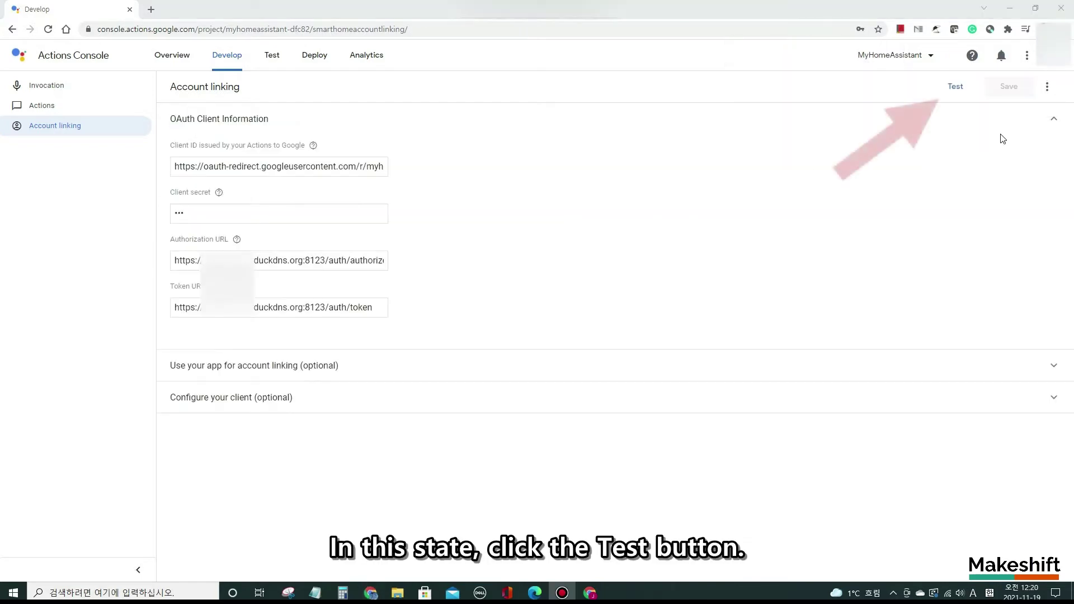
Enable testing for the smart home action and dismiss the confirmation notice.
click(957, 91)
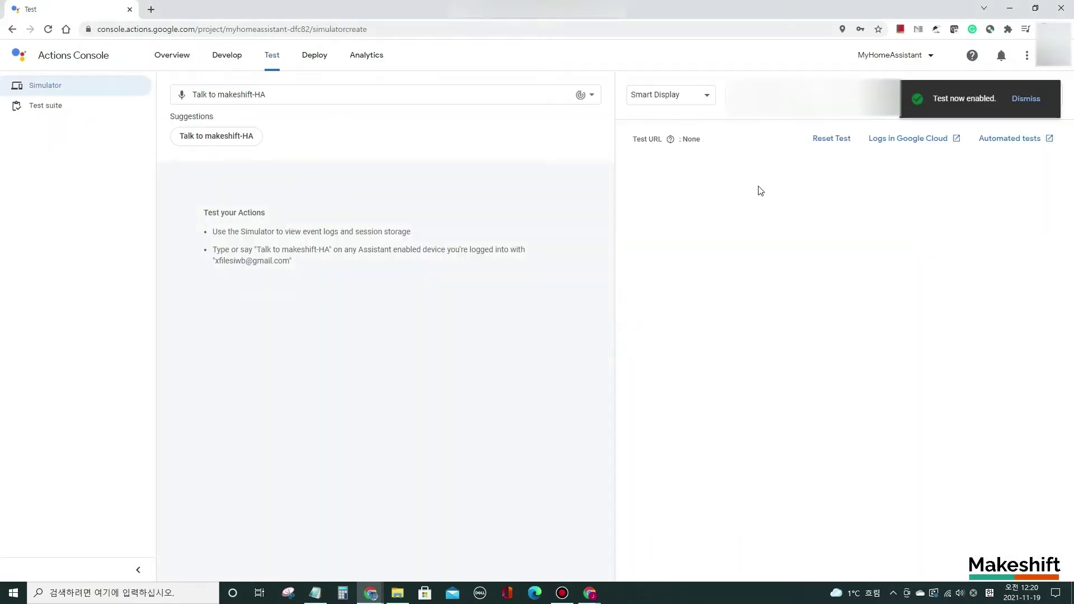
click(1026, 99)
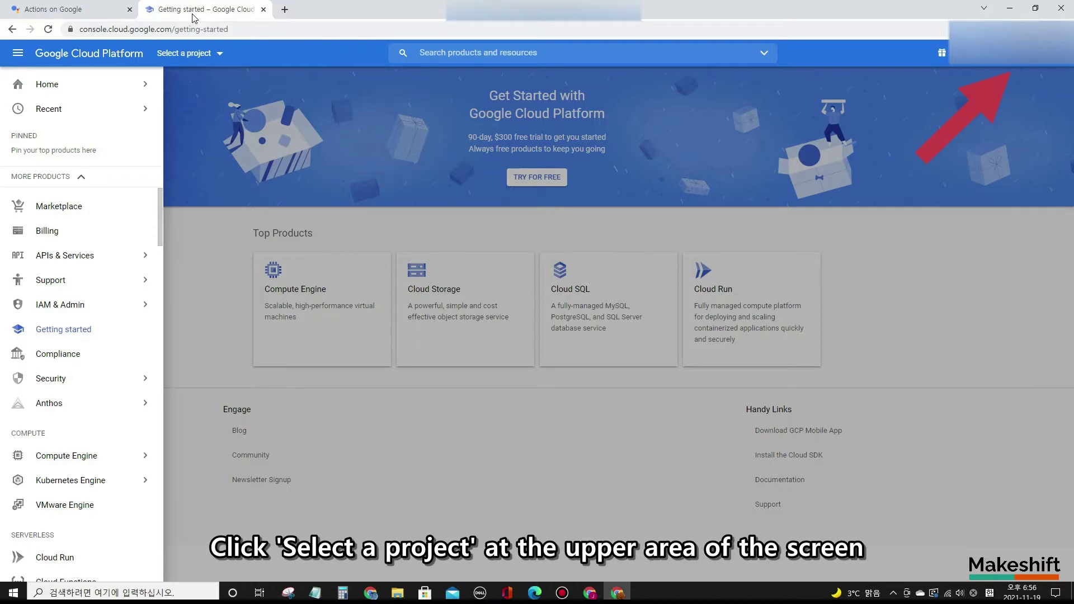
Switch to the MyHomeAssistant project and go to APIs & Services > Credentials.
click(209, 54)
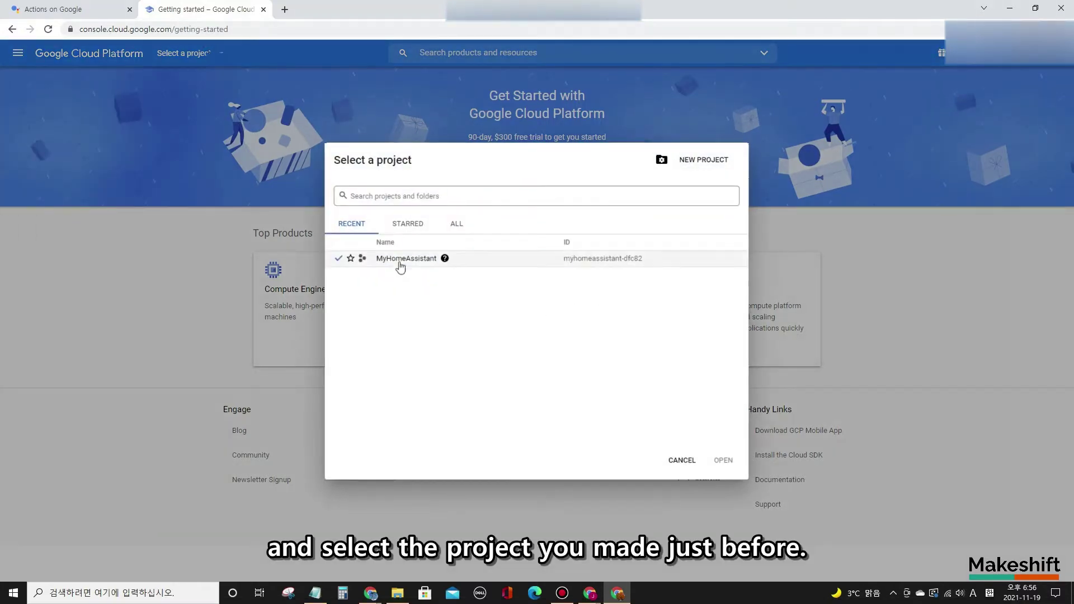
click(401, 259)
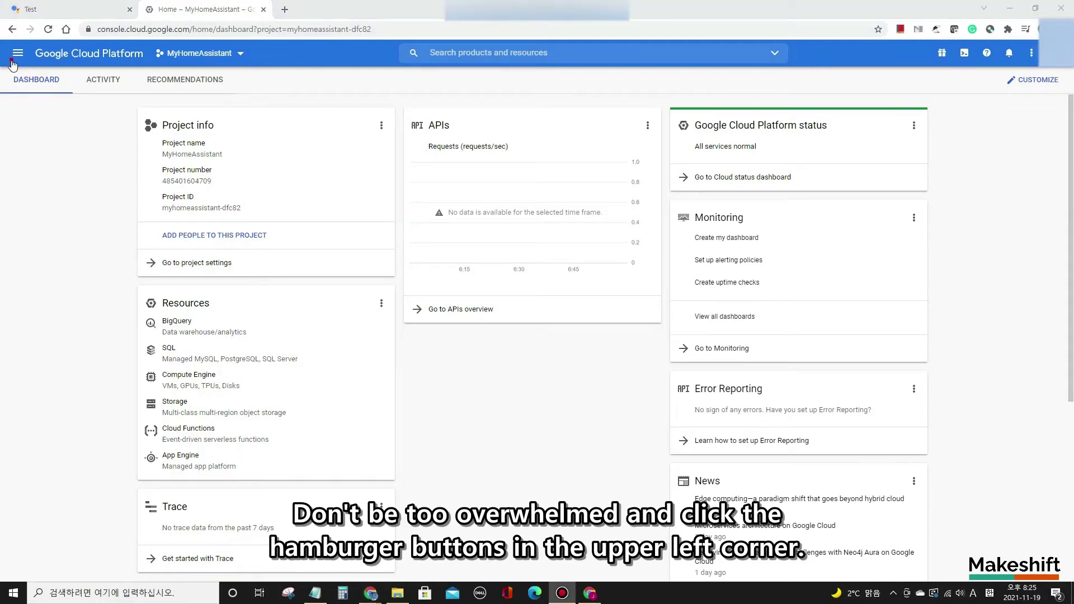
click(15, 58)
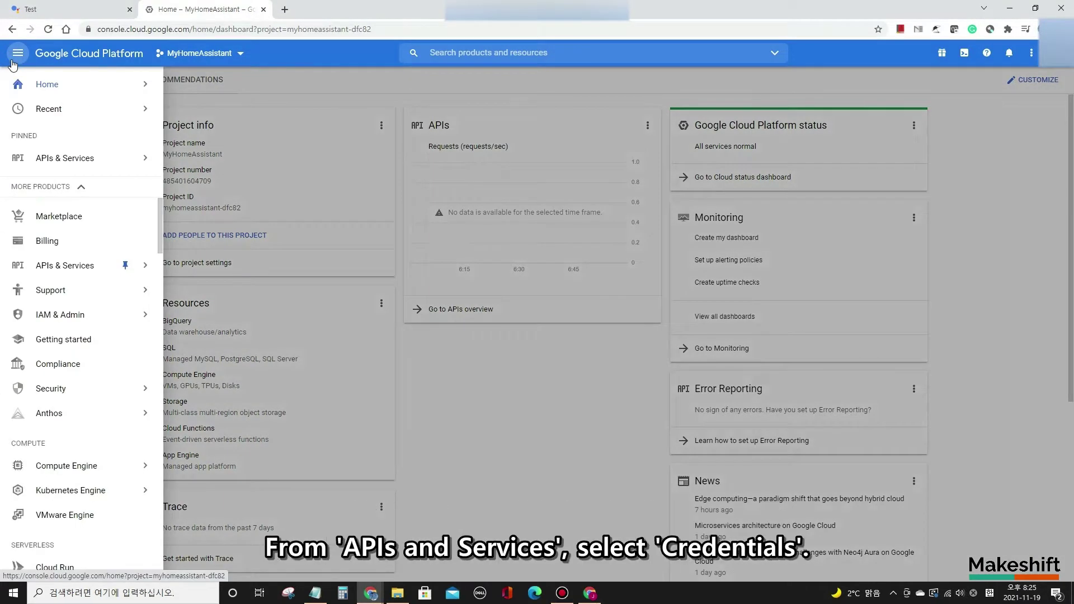
mouse_move(44, 276)
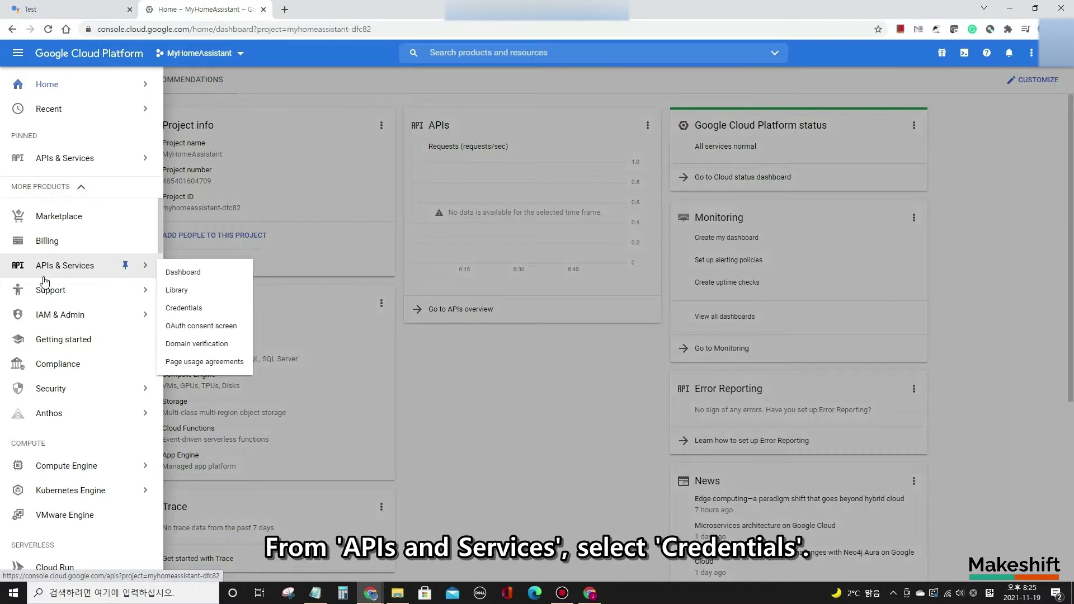
click(190, 308)
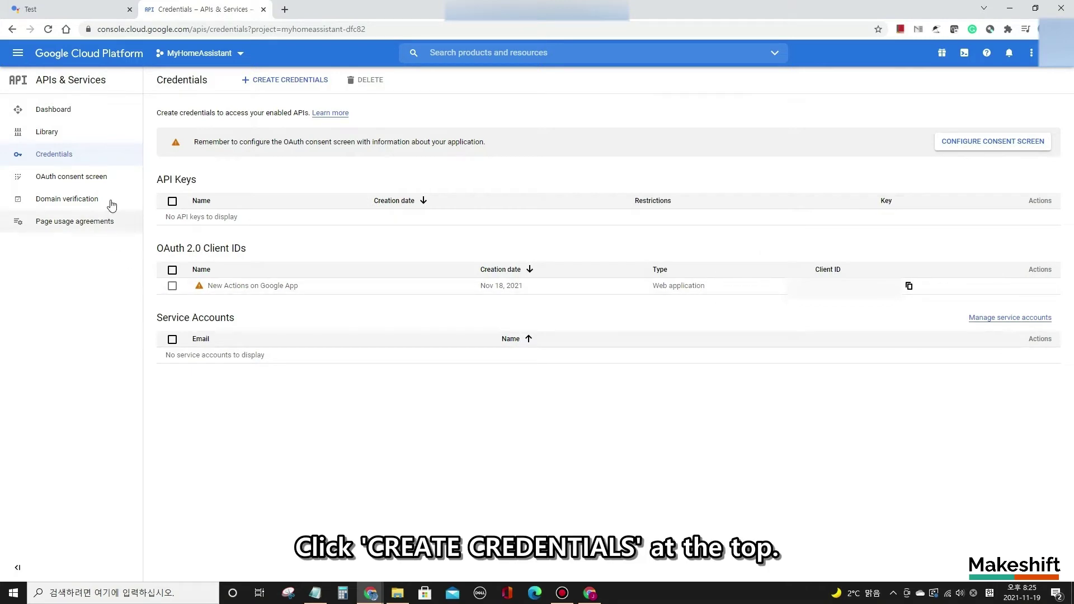
Create a service account named myaccount, skipping the project role grants.
click(280, 81)
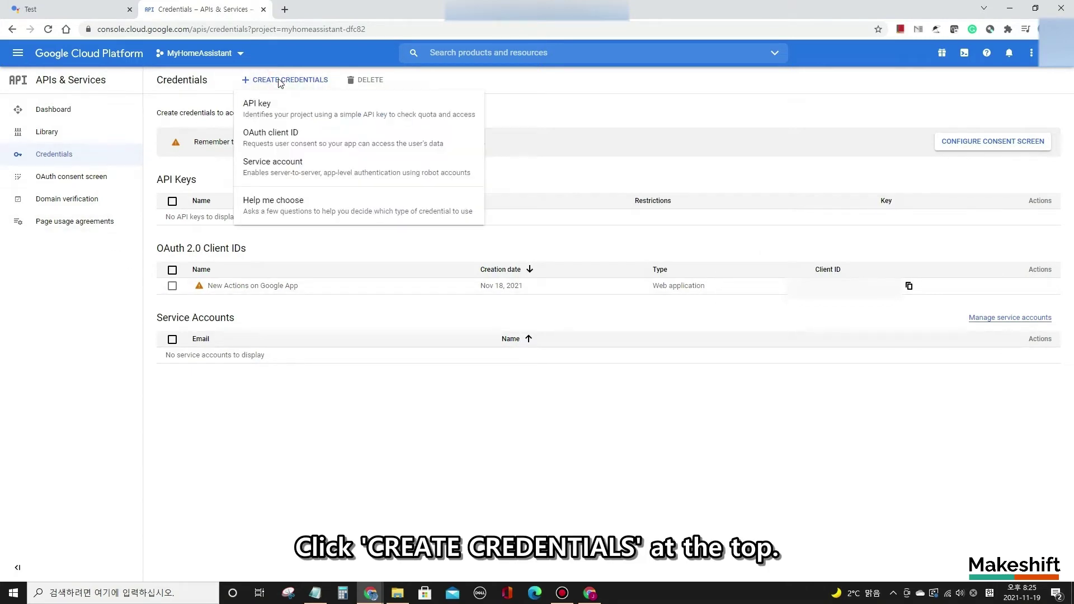
click(250, 175)
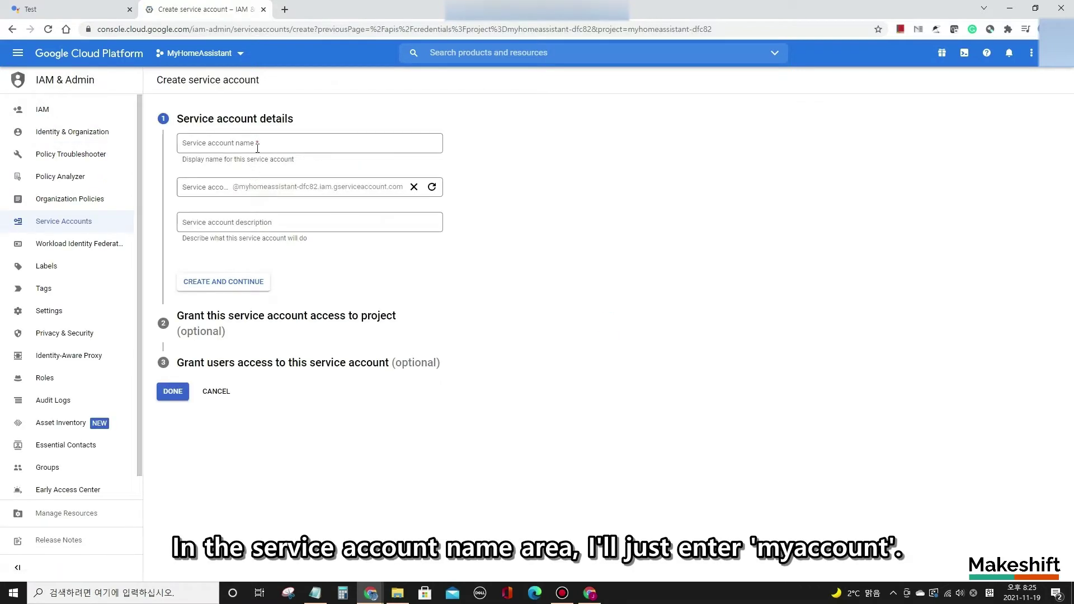
click(257, 147)
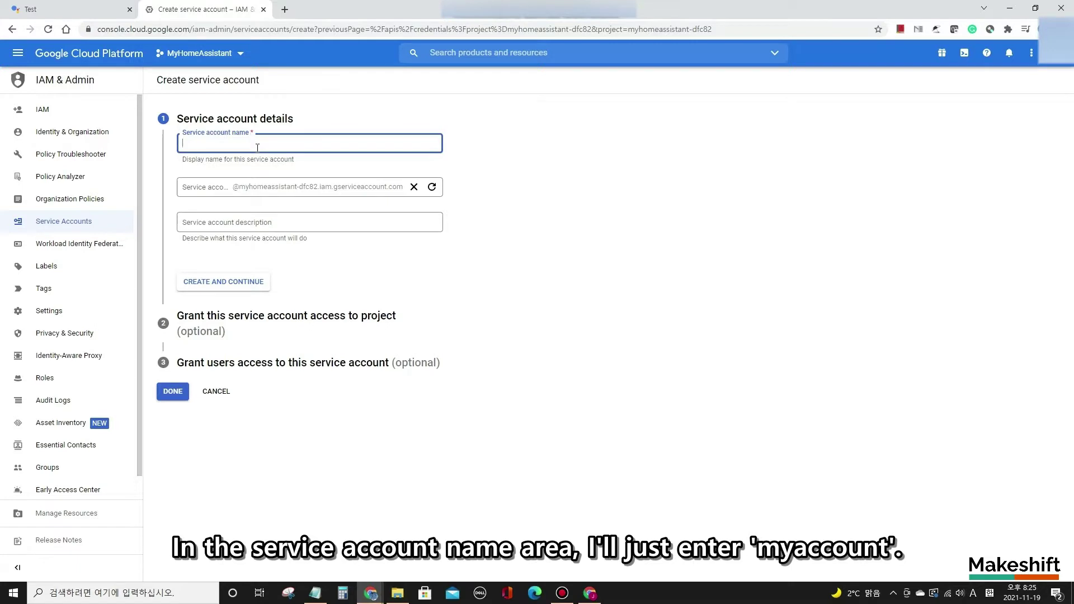
text(myaccount)
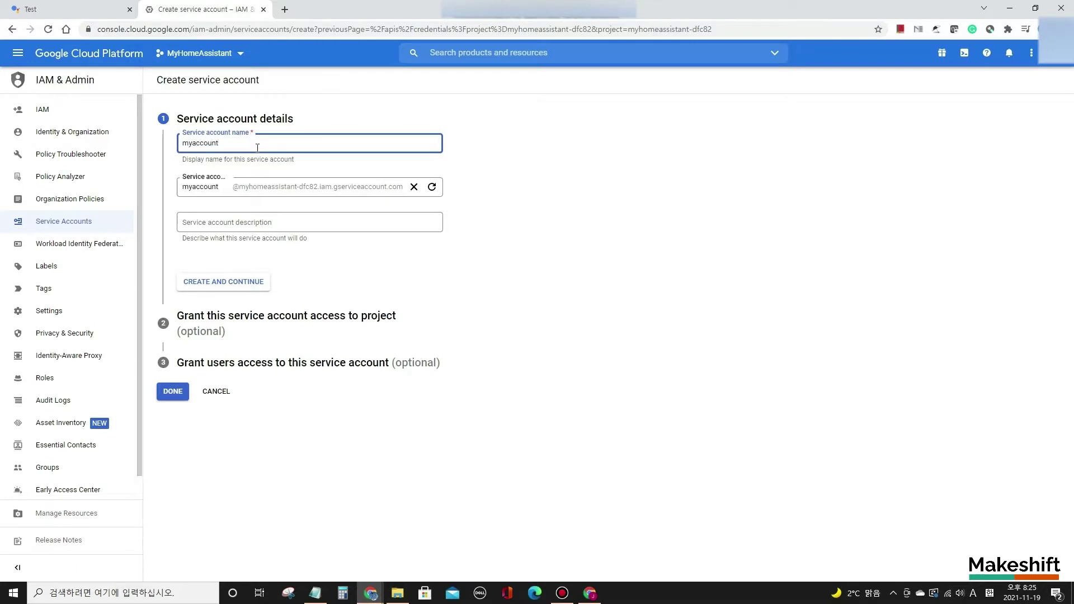
click(249, 285)
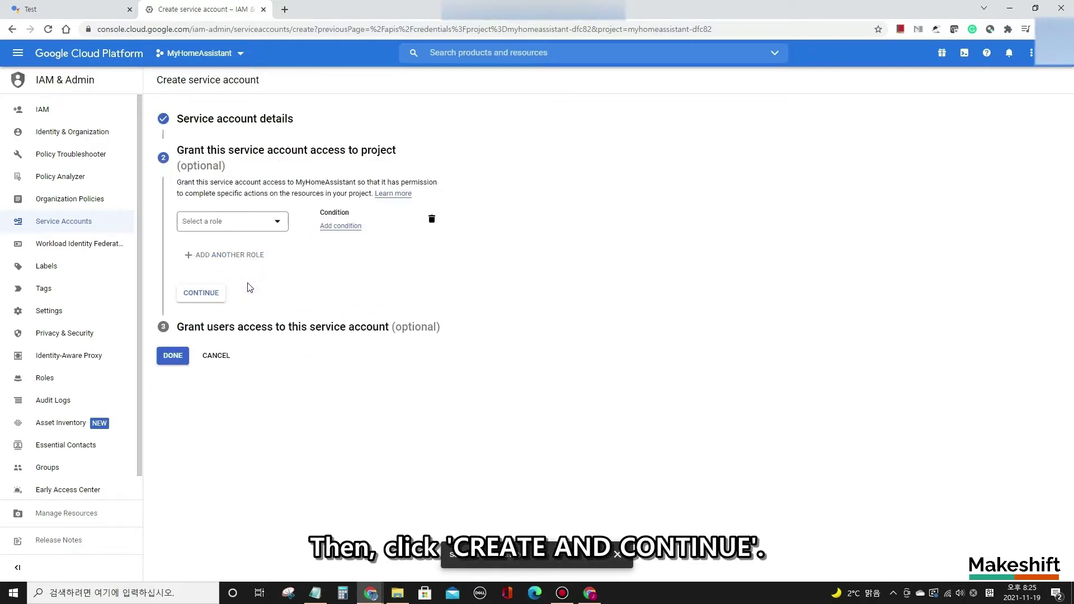
click(206, 299)
click(177, 350)
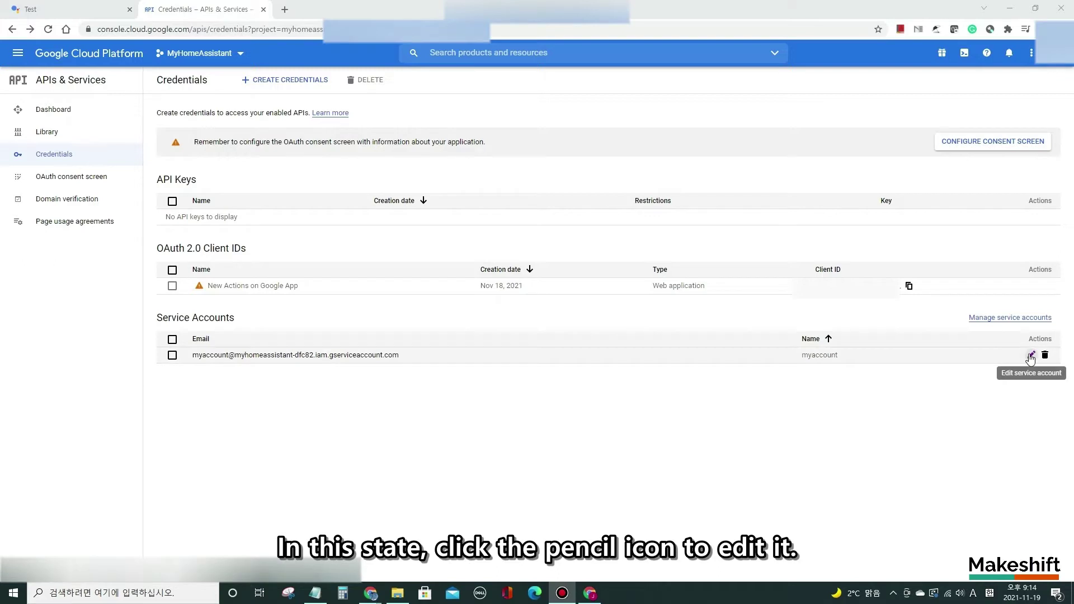
Create a new JSON private key for the myaccount service account and save it to Downloads.
click(1031, 355)
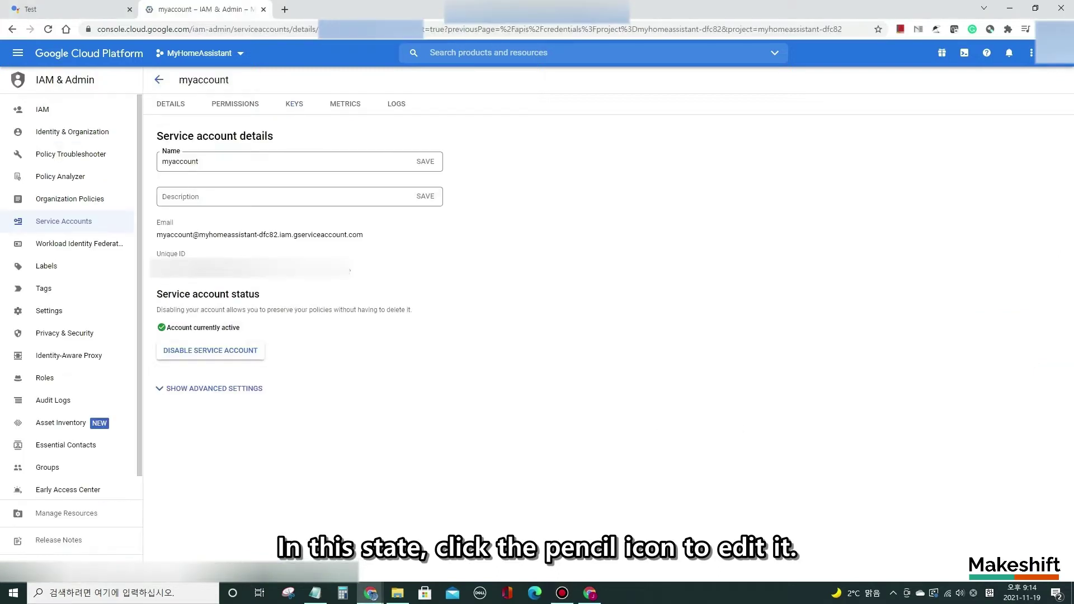
click(296, 105)
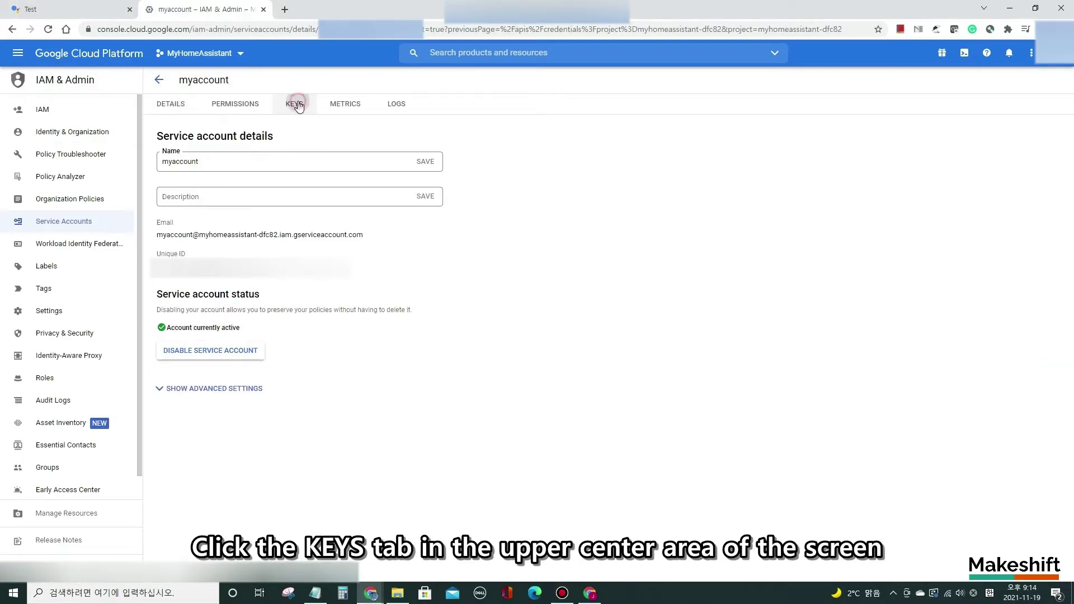
click(200, 253)
click(202, 270)
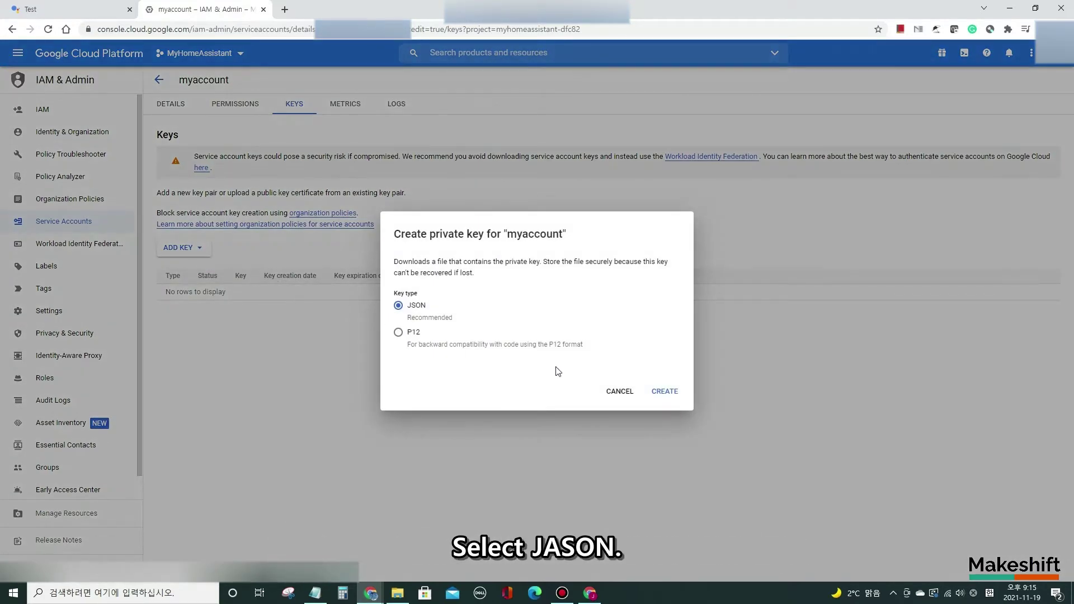
click(660, 394)
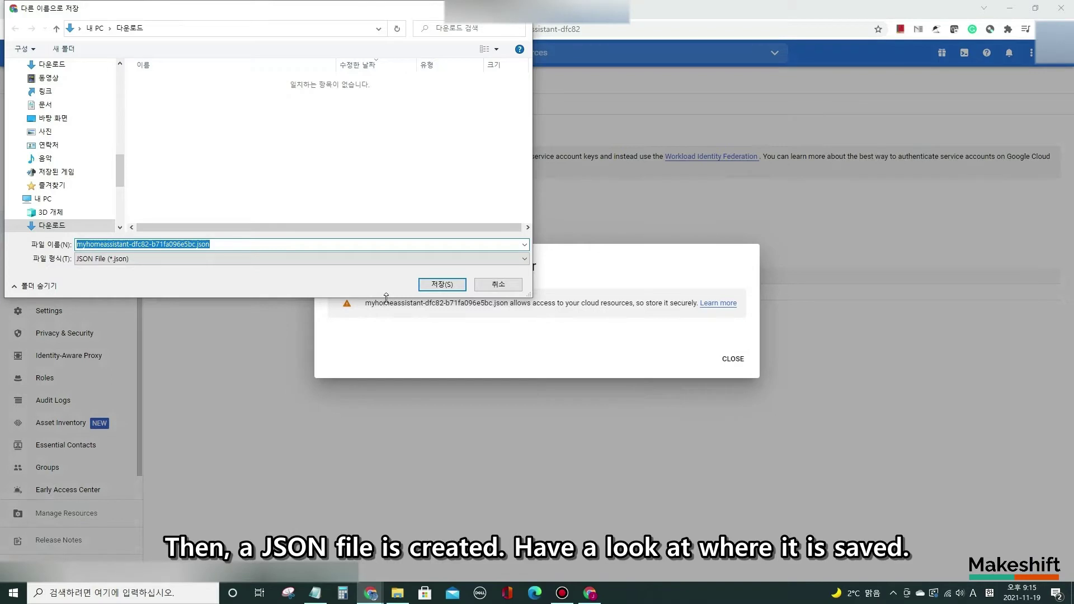
click(442, 284)
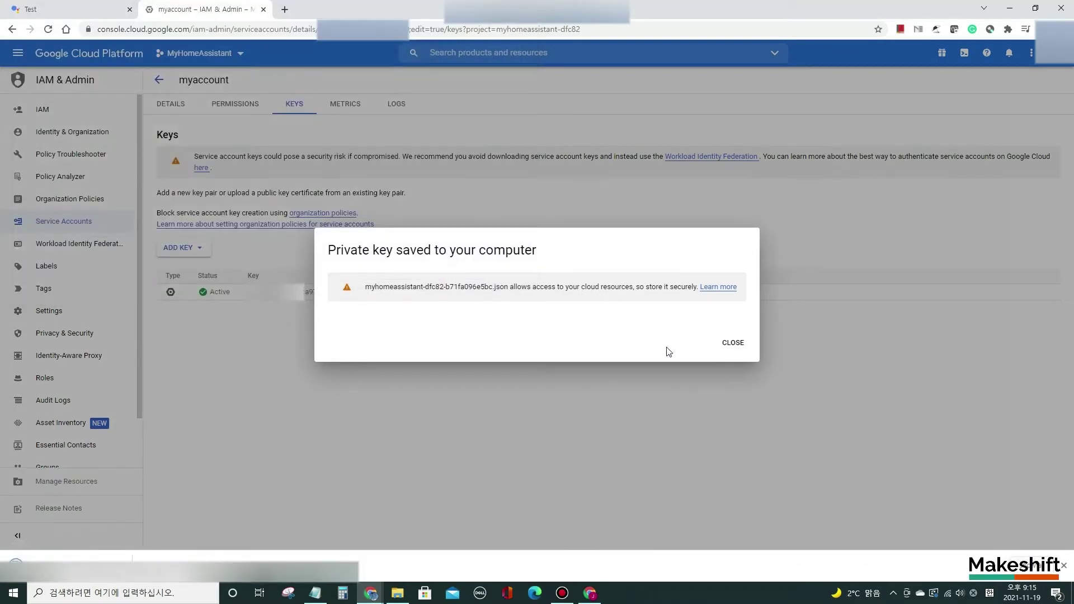
click(733, 349)
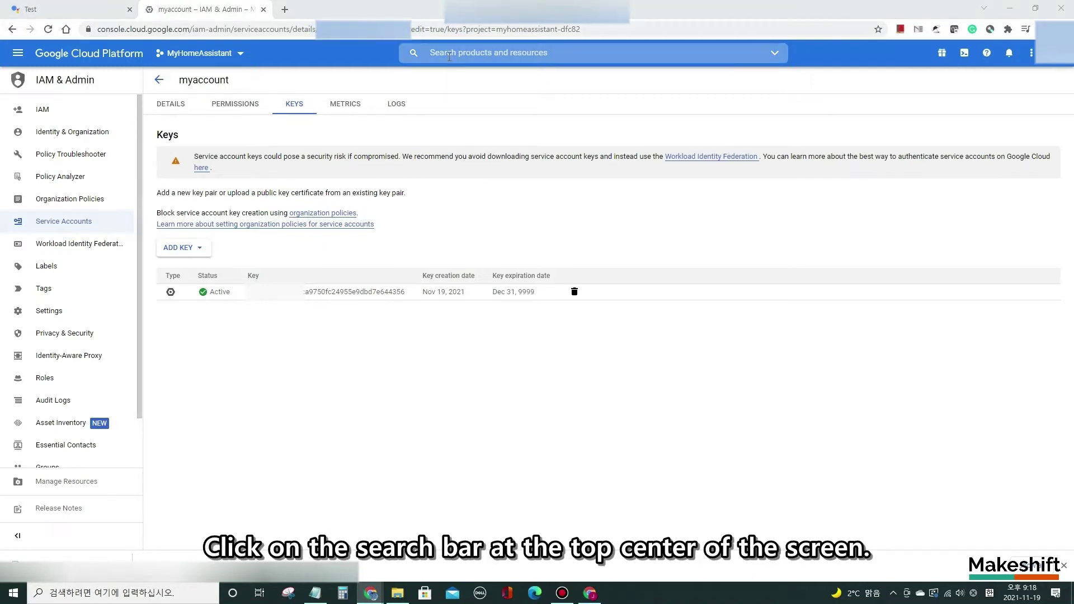
Find the HomeGraph API by searching 'homegraph' and enable it for MyHomeAssistant.
click(449, 56)
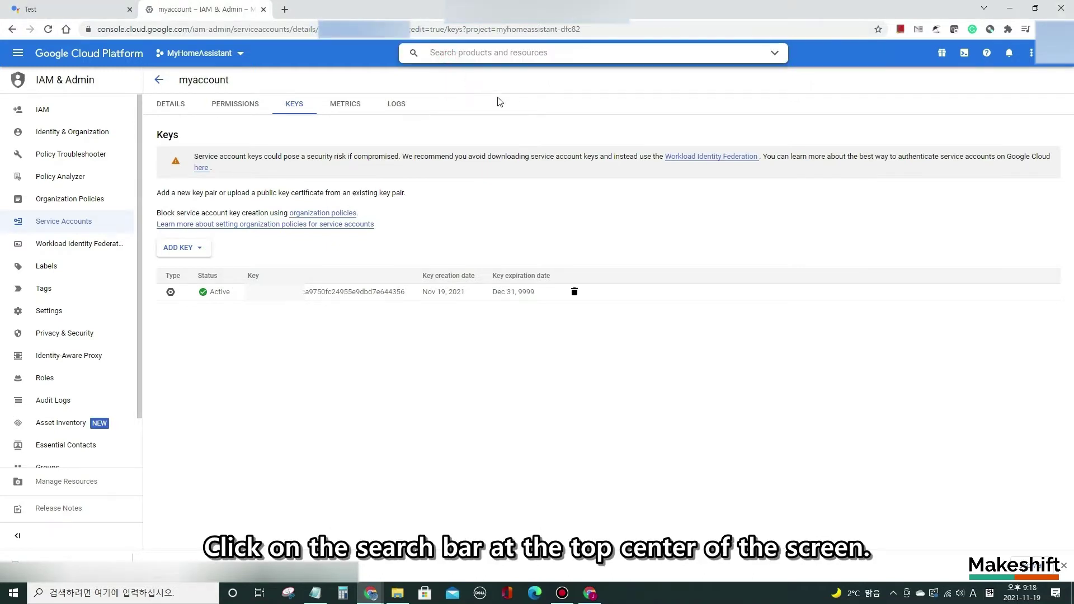
text(homegraph)
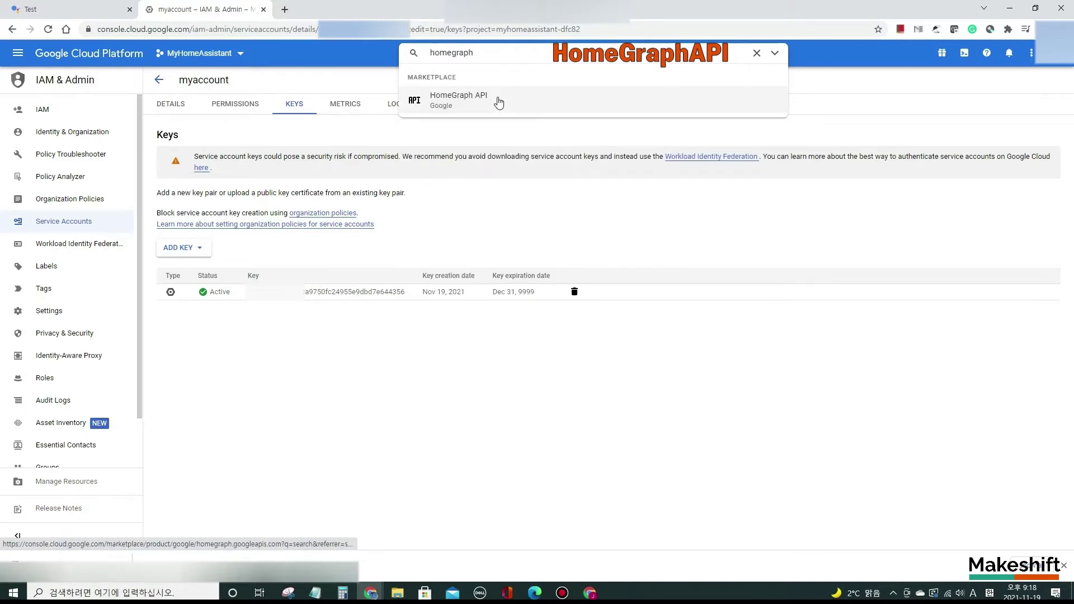
click(473, 102)
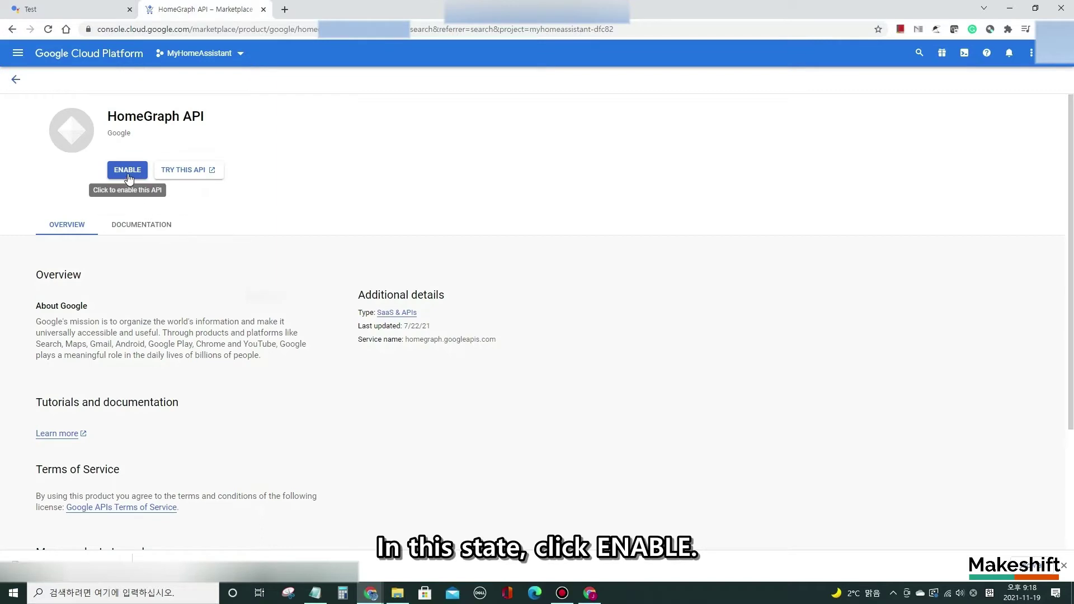
click(127, 171)
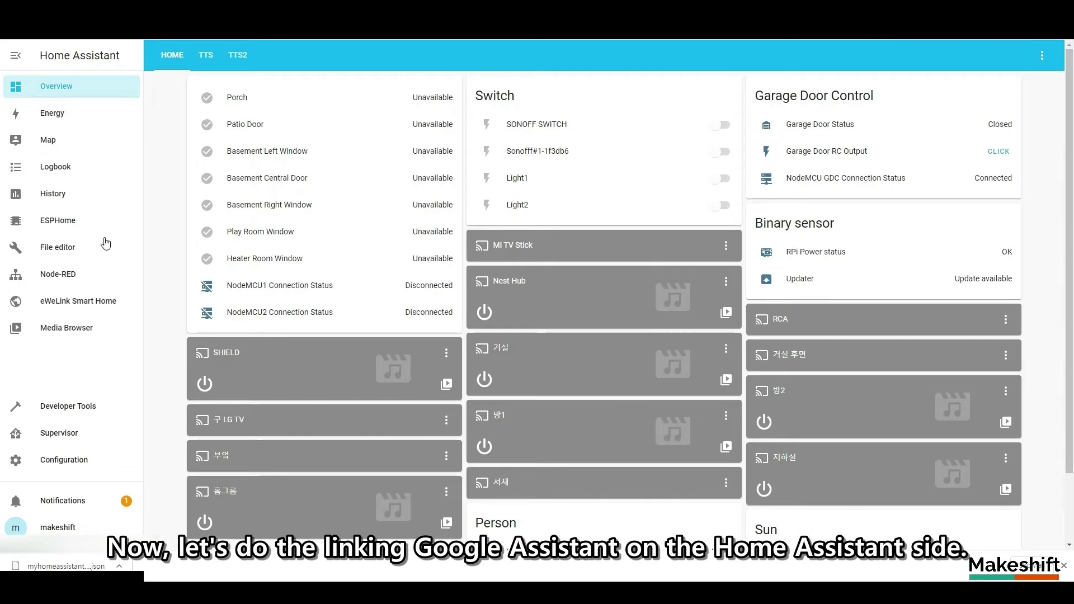
In Home Assistant's File editor, browse the config folder and start a new file.
click(58, 250)
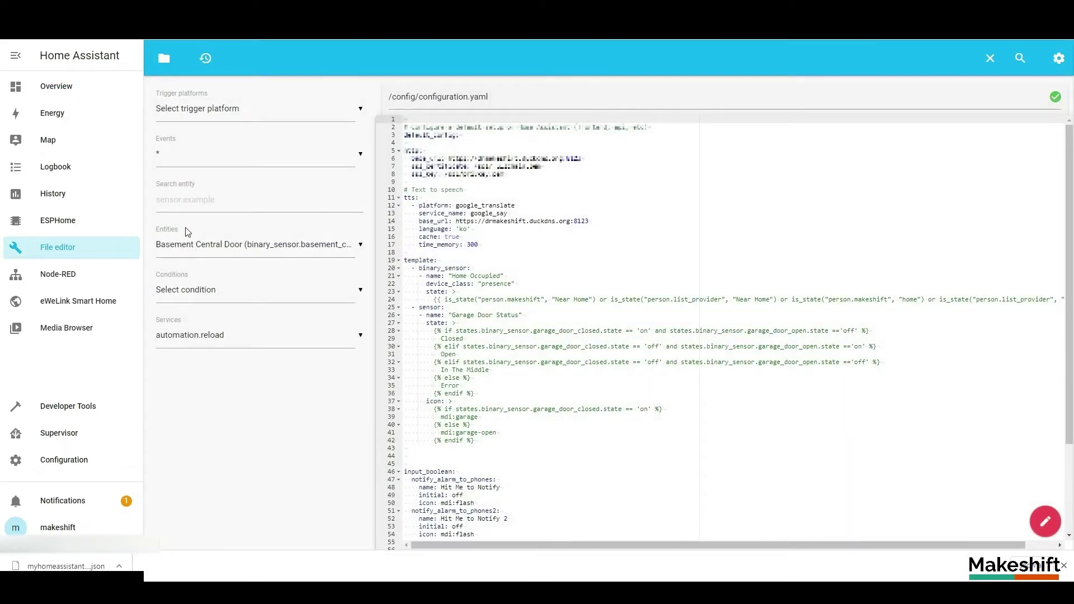
scroll(518, 240, down, 3)
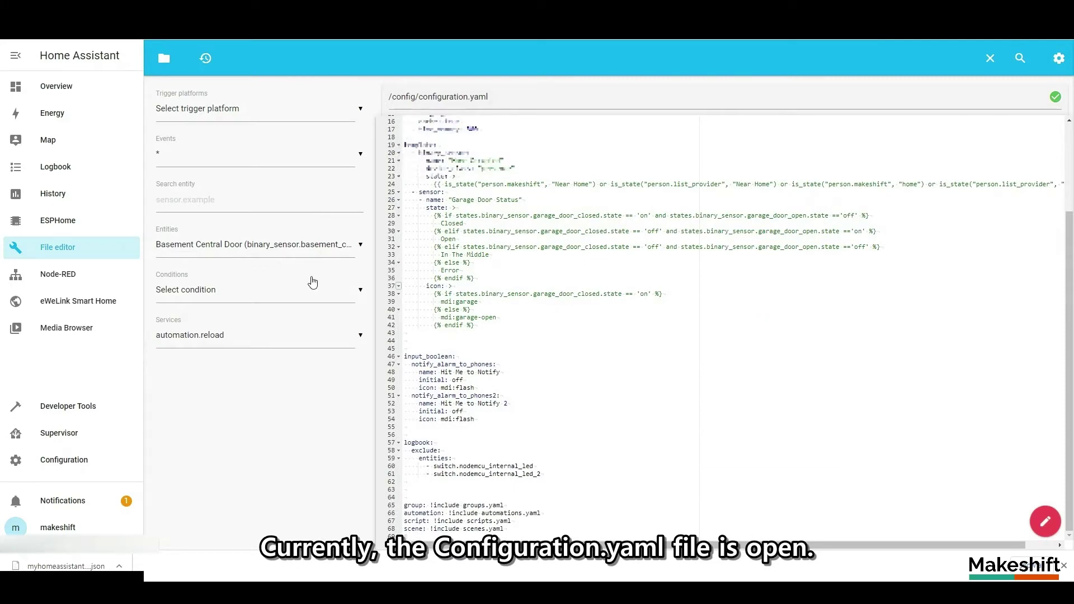
click(159, 68)
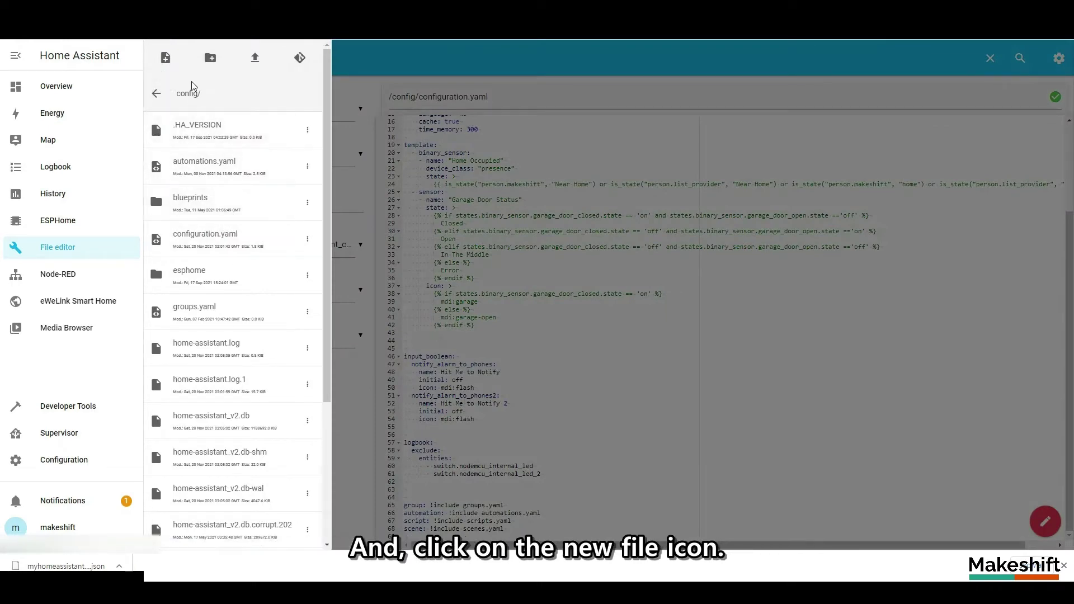
click(166, 61)
Create SERVICE_ACCOUNT.json in the config folder and open it in the editor.
click(566, 176)
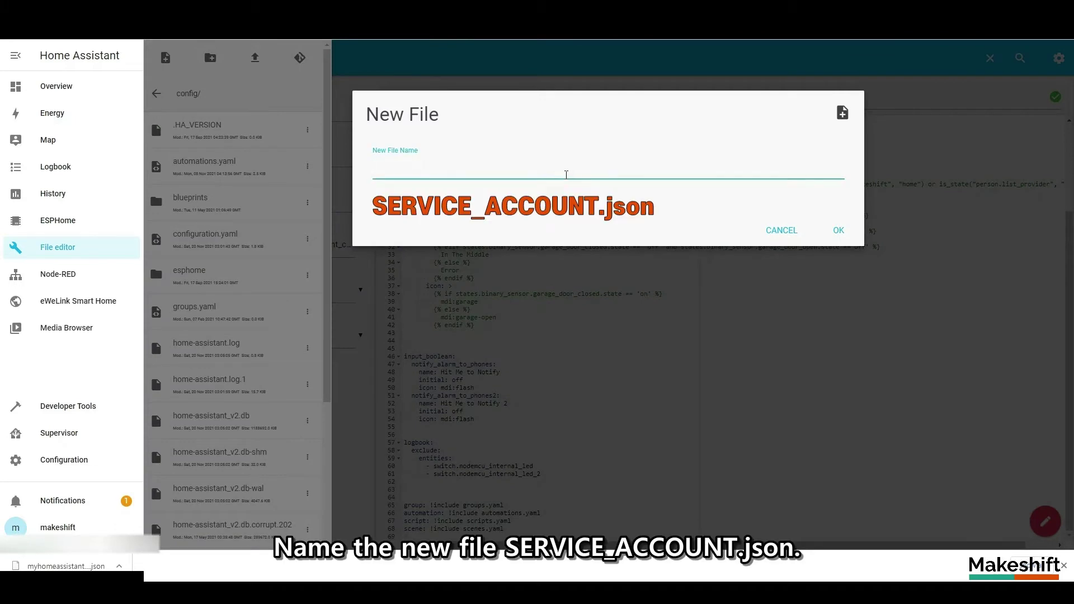
text(SERVICE_ACCOUNT.json)
click(845, 234)
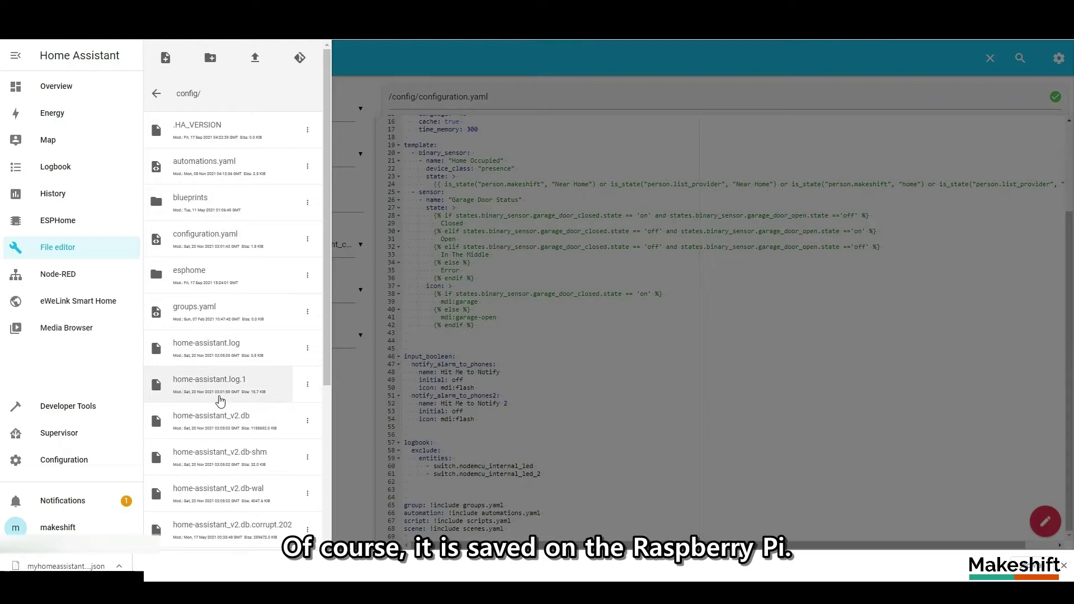
scroll(219, 403, down, 4)
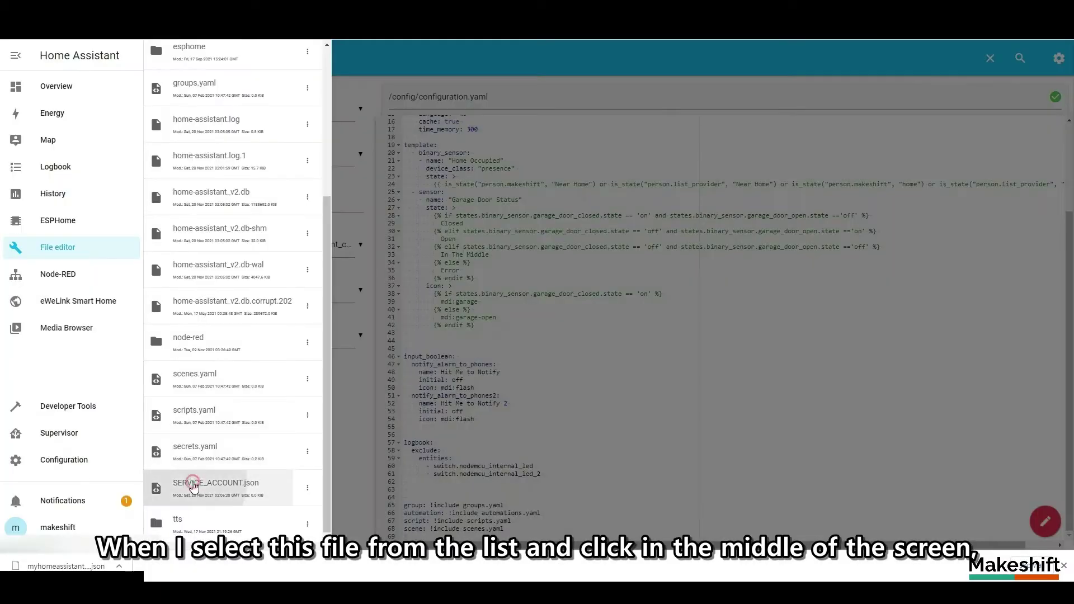
click(194, 487)
click(517, 375)
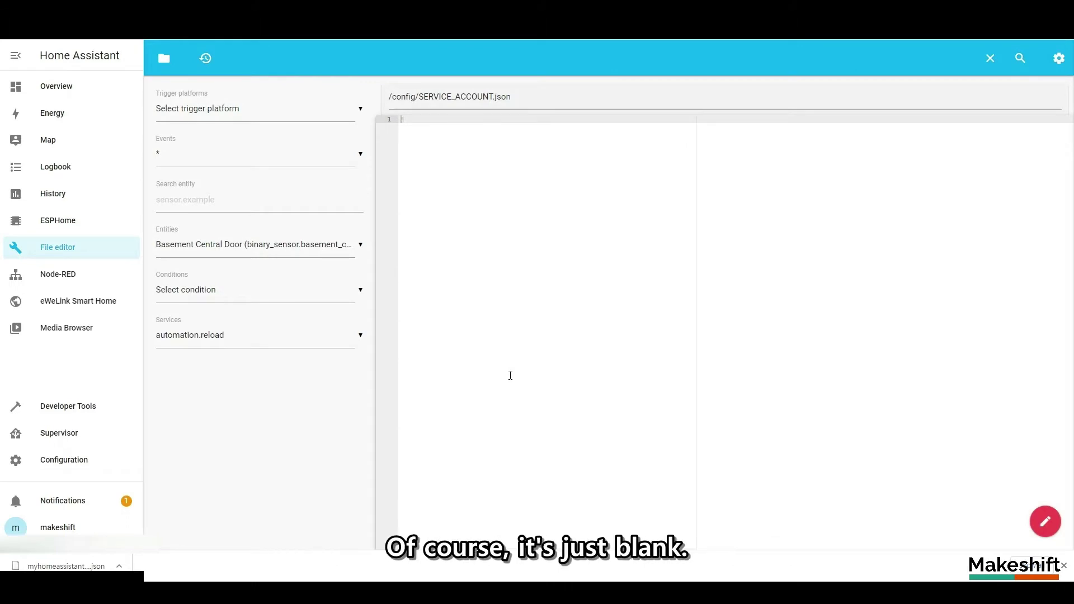
click(120, 566)
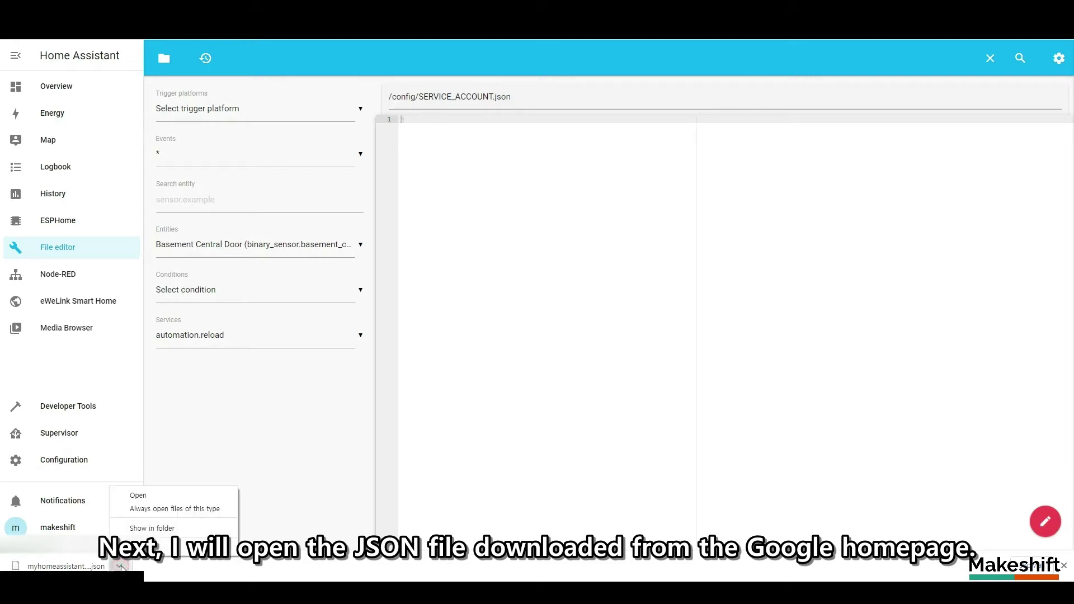
Open the downloaded JSON key file in Notepad and select all its text.
click(156, 497)
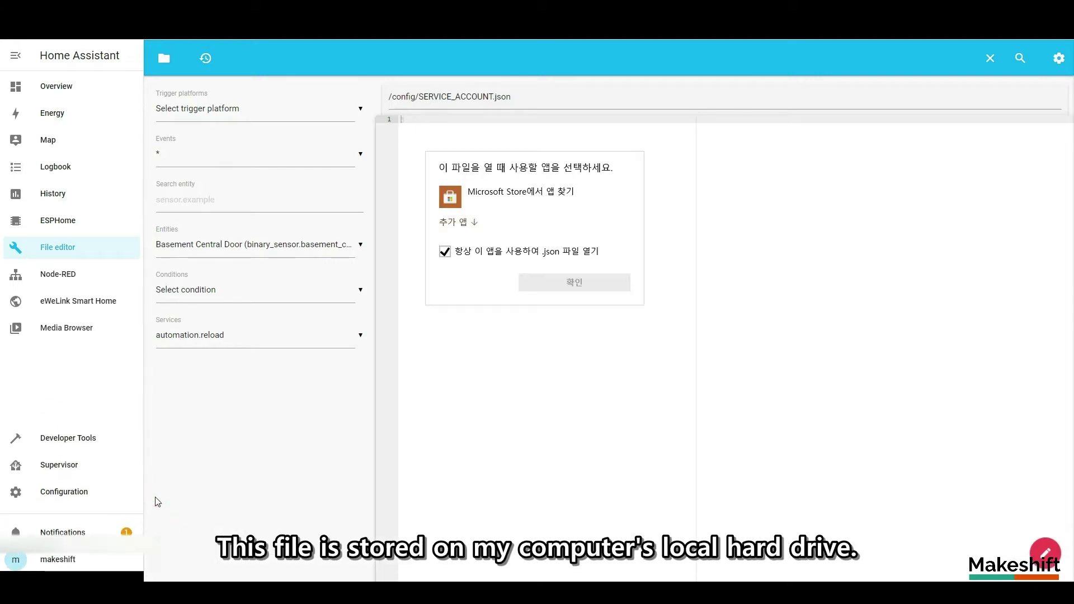
click(478, 223)
click(493, 389)
click(495, 372)
click(568, 420)
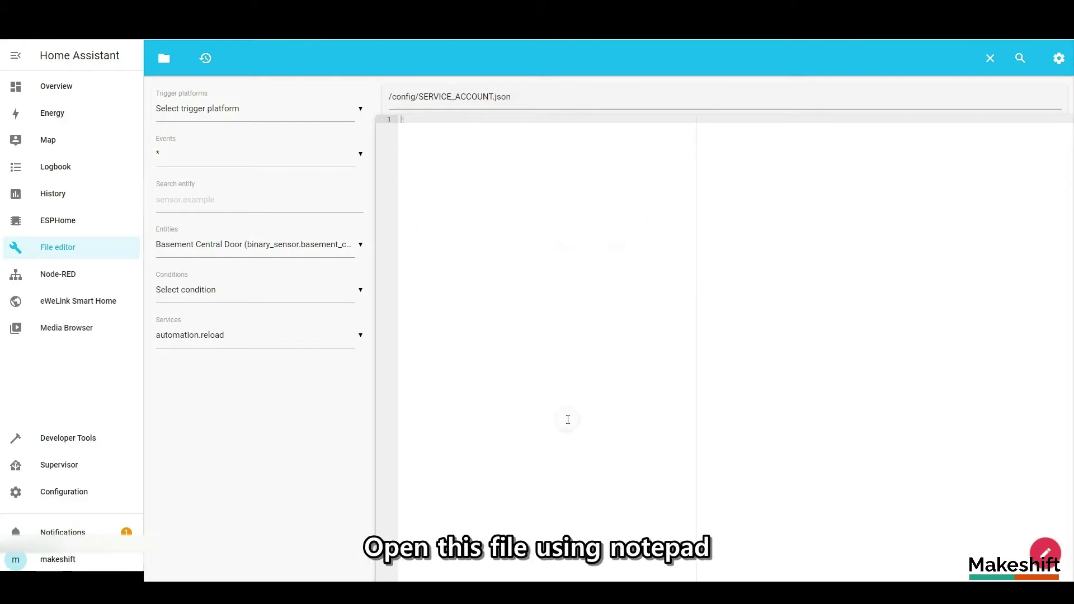
drag(696, 163, 371, 100)
drag(319, 481, 112, 110)
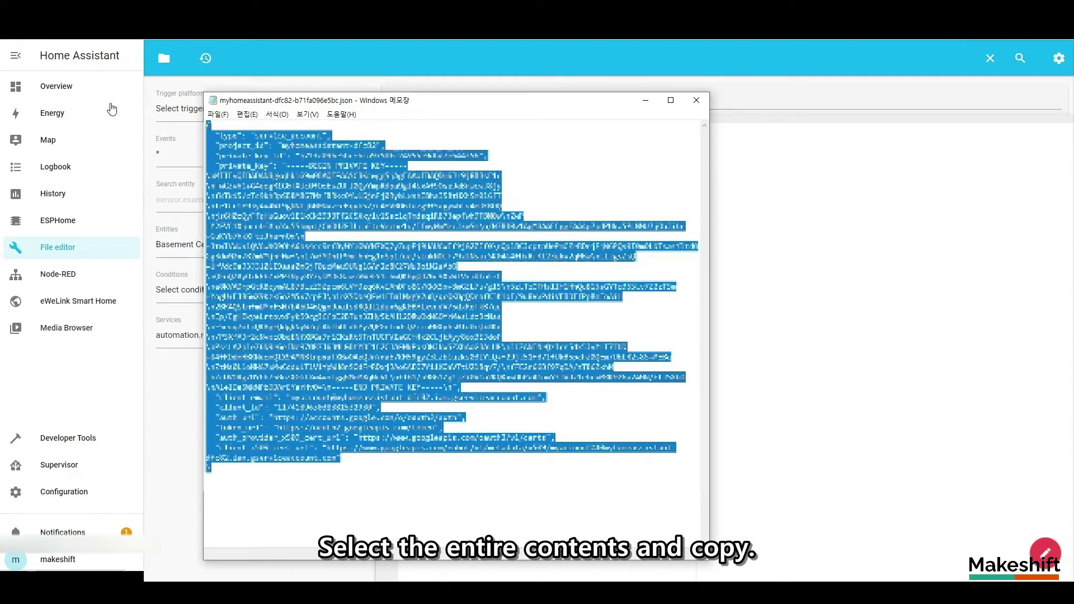
Paste the key JSON into SERVICE_ACCOUNT.json and save it.
click(790, 259)
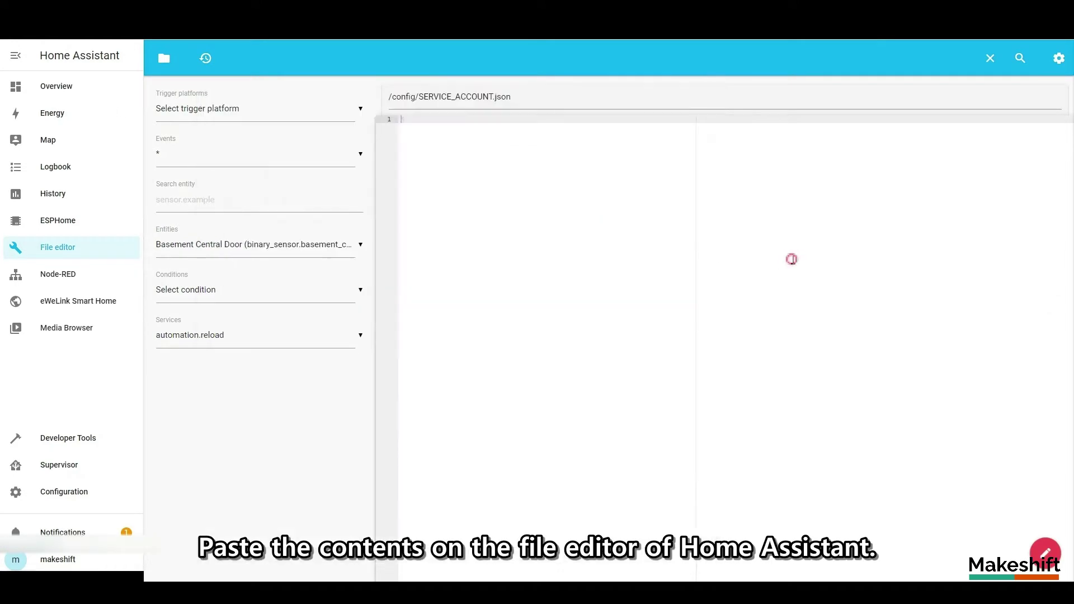
key(ctrl+v)
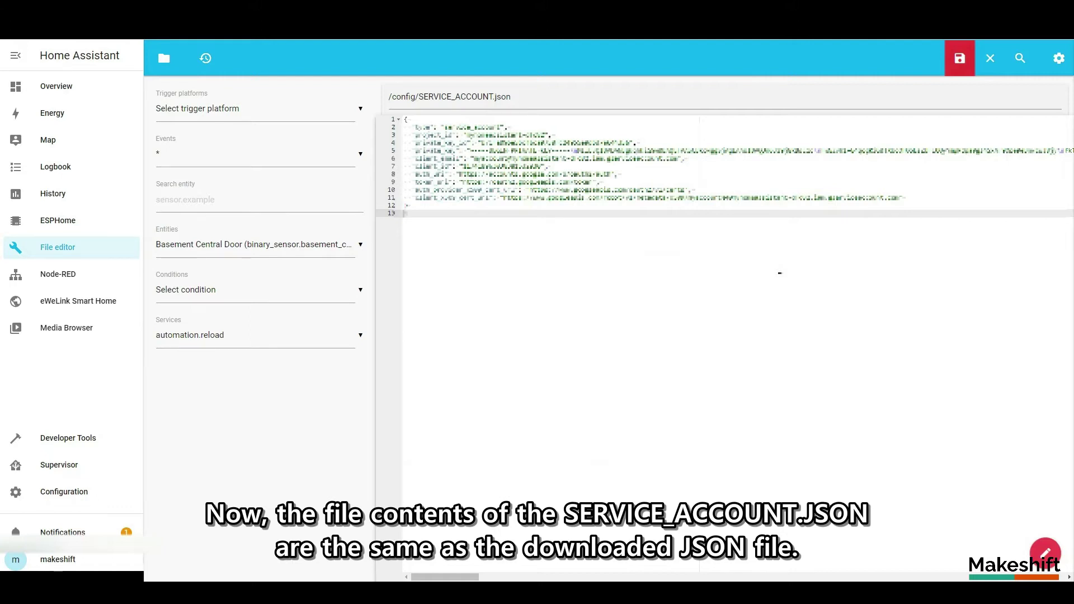
click(961, 58)
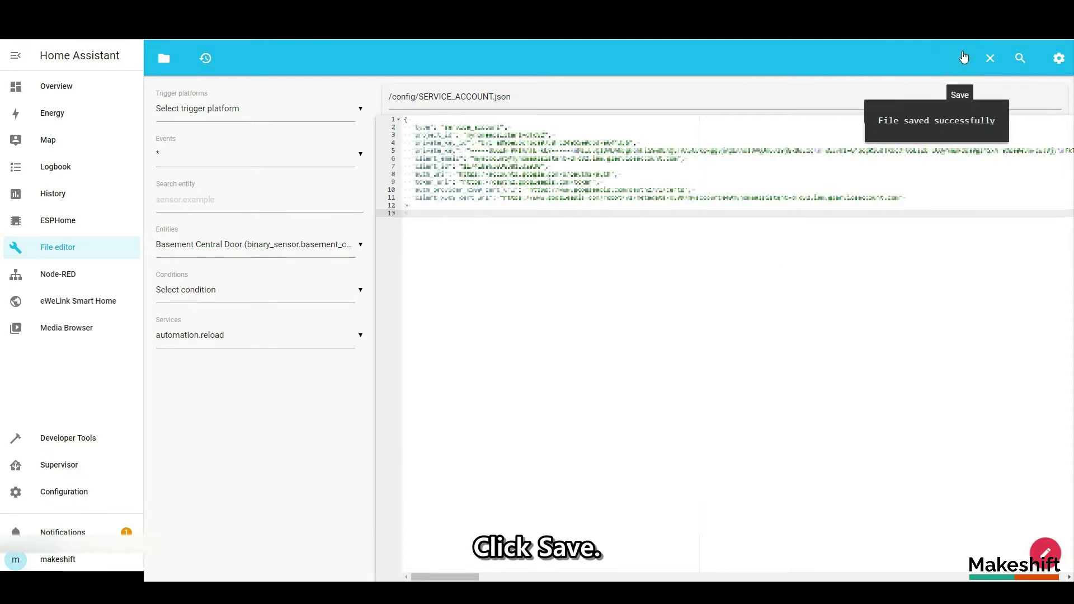
Open configuration.yaml and start a google_assistant: block after line 17.
click(160, 61)
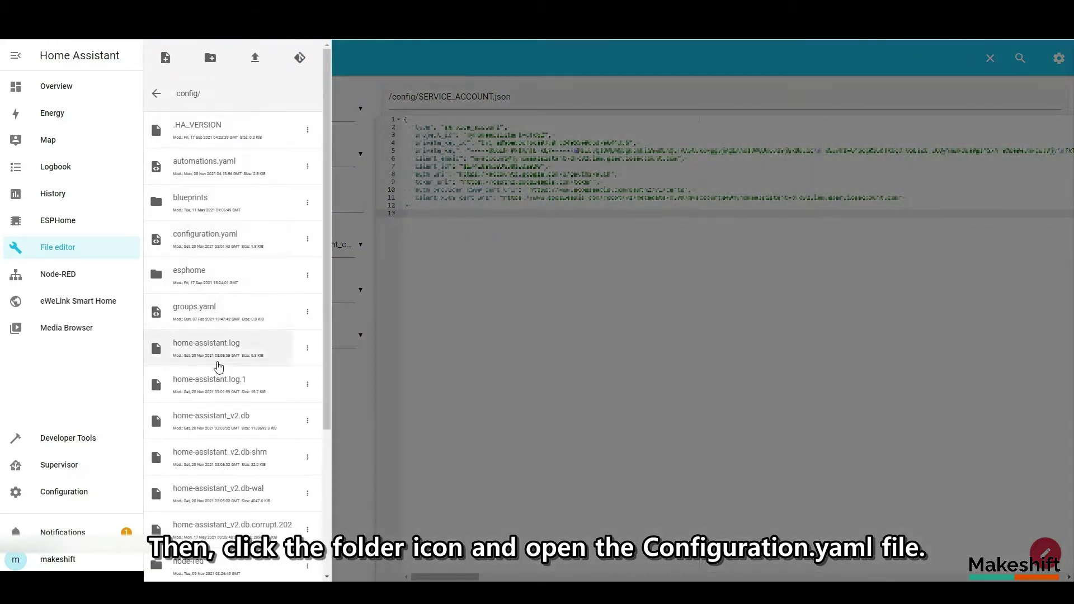
click(209, 235)
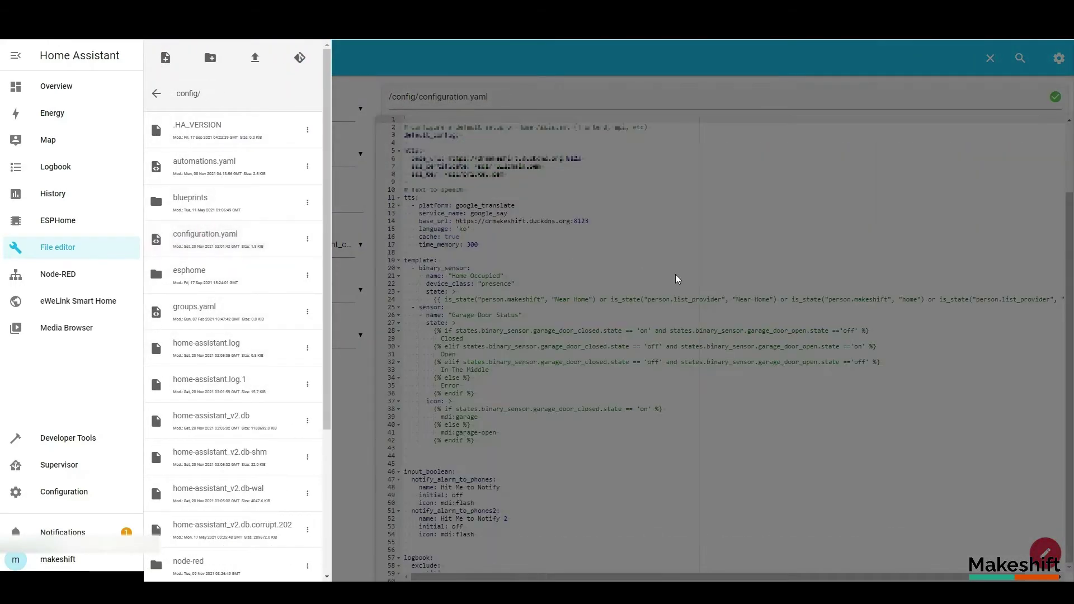
scroll(778, 271, down, 3)
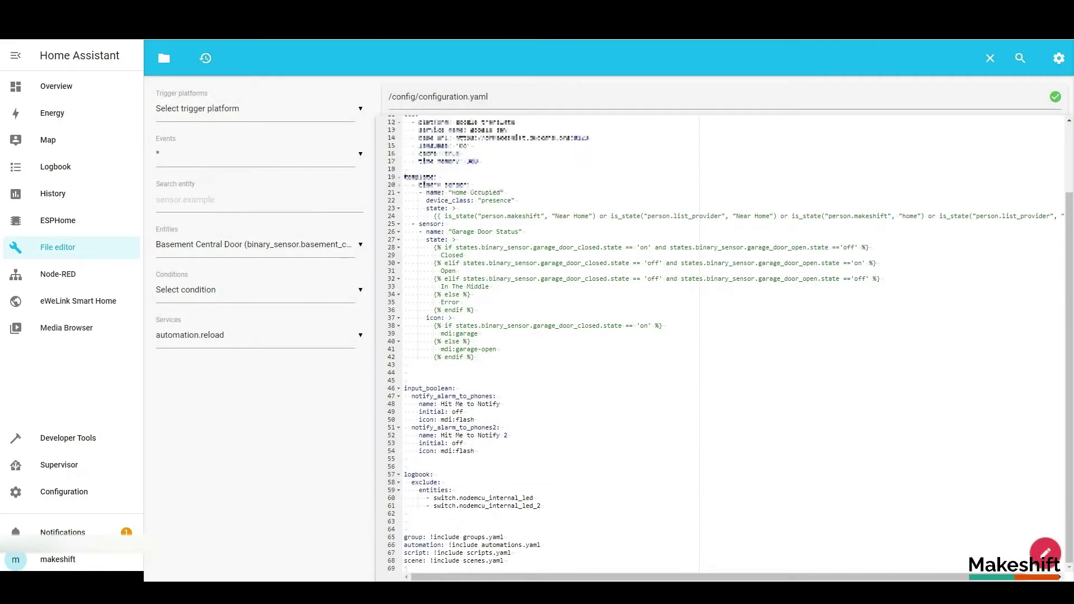
click(541, 160)
key(Return)
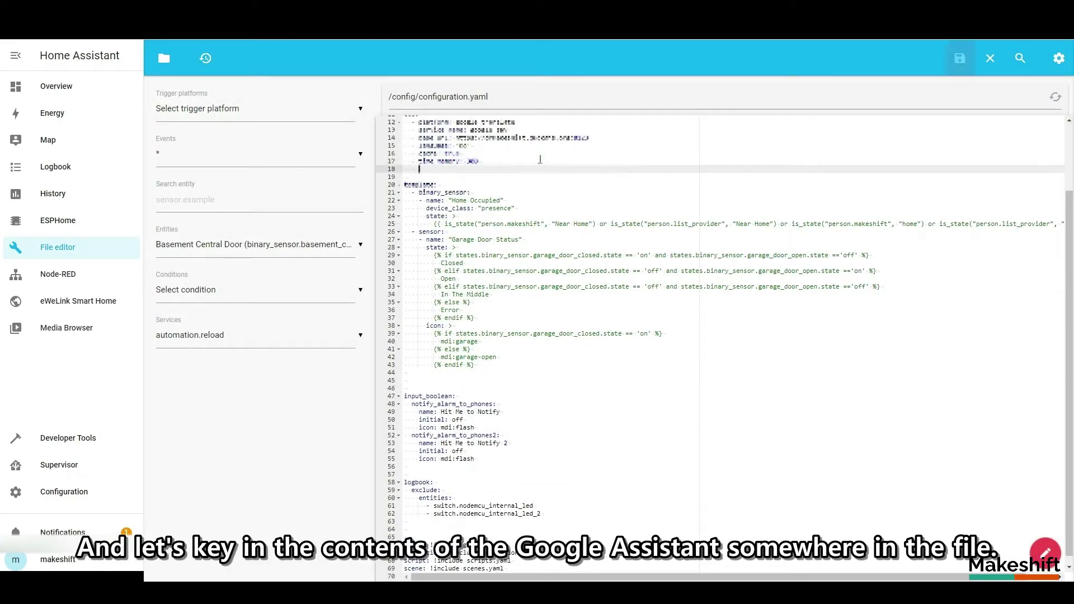
key(Return)
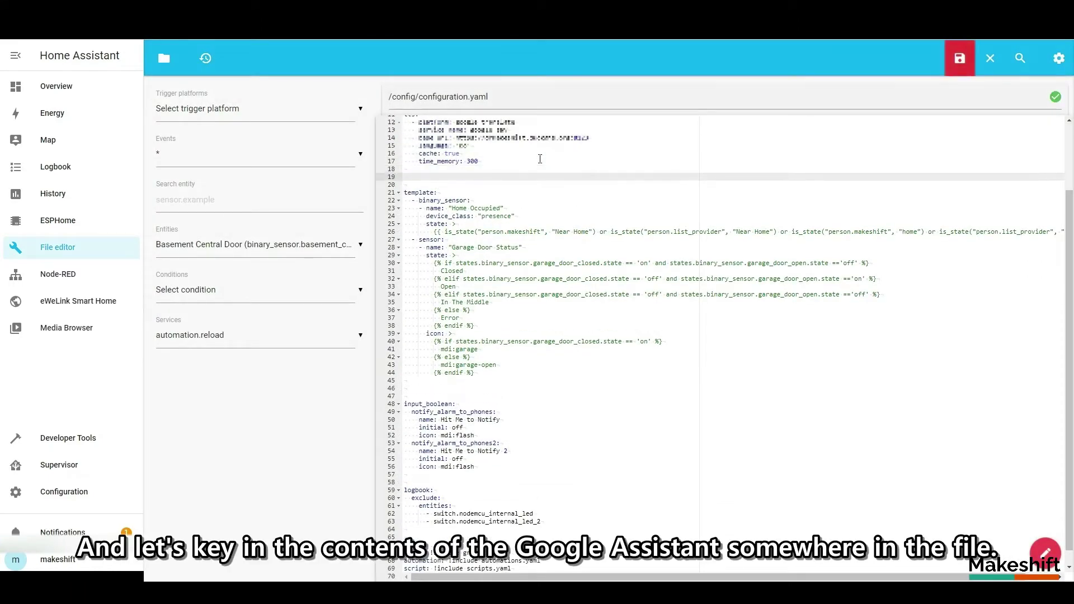
text(goo)
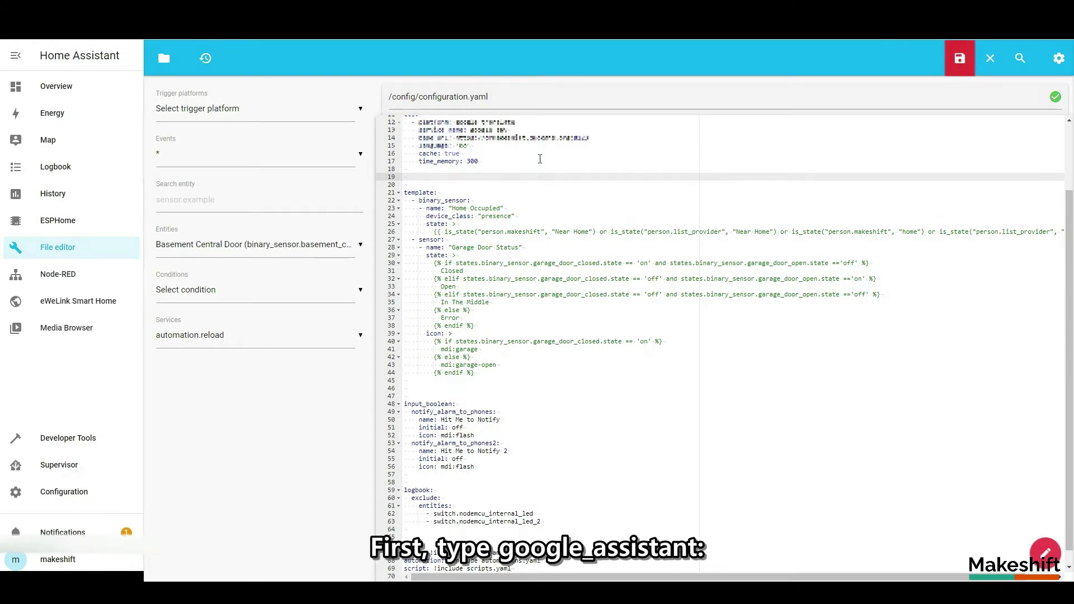
text(gle_assis)
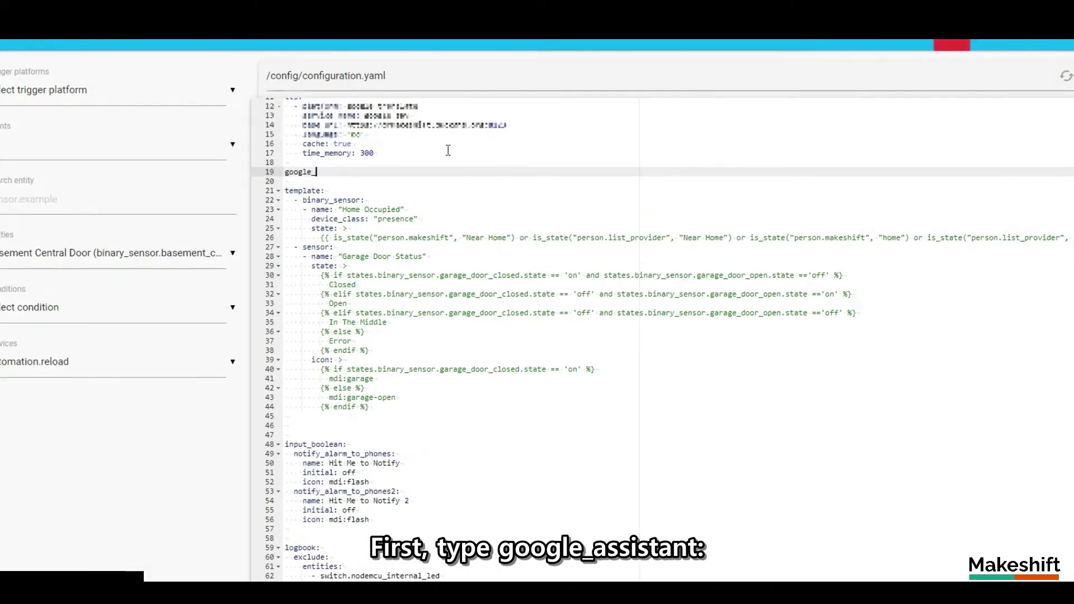
text(tant:)
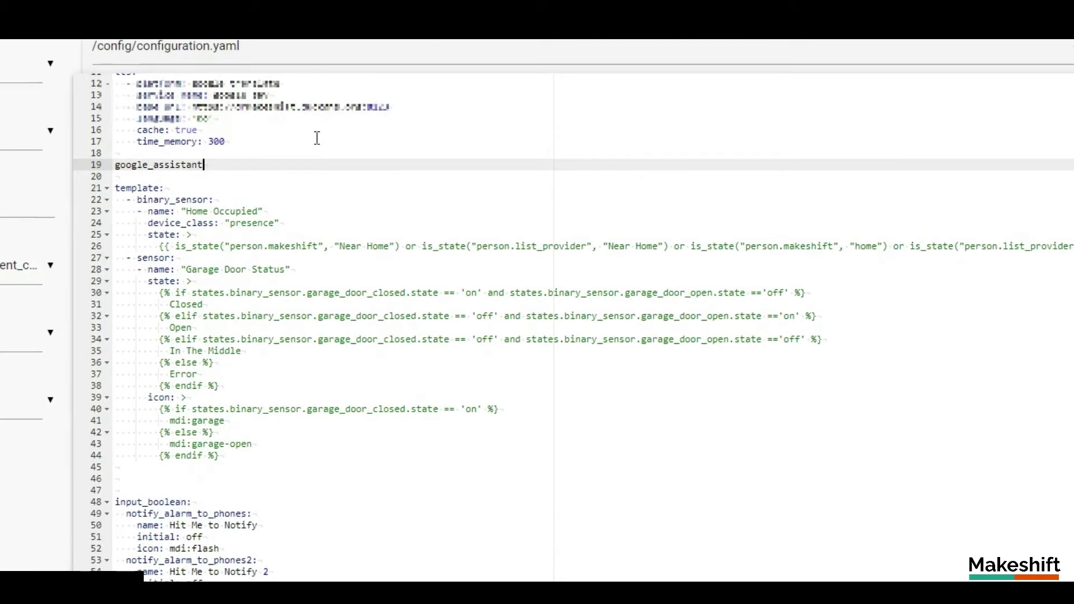
key(Return)
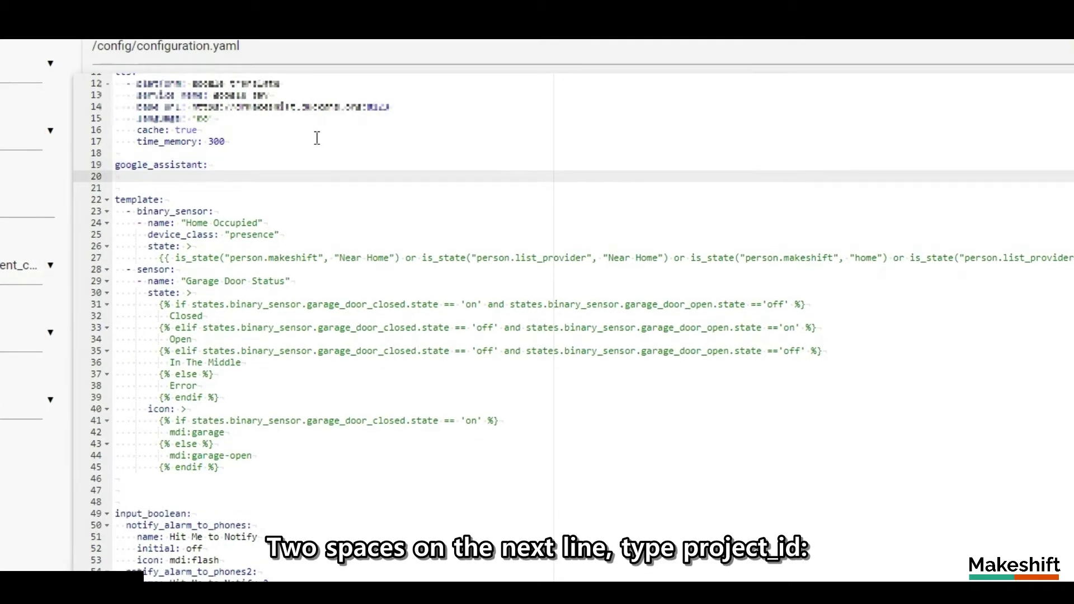
Add project_id, service_account: !include SERVICE_ACCOUNT.json and report_state: true, then save.
text(project_id:)
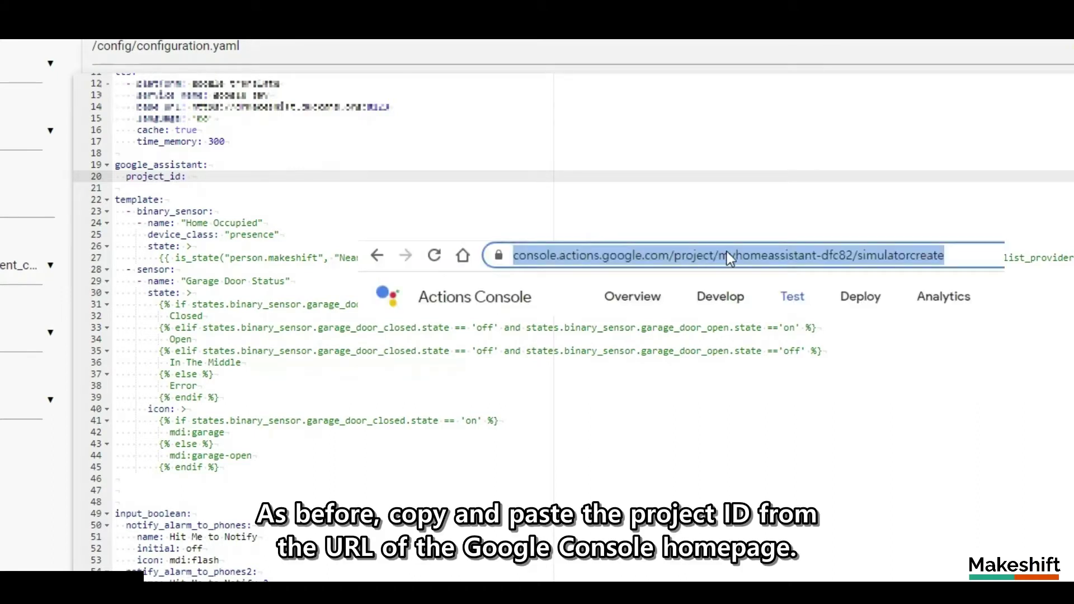
drag(761, 255, 894, 255)
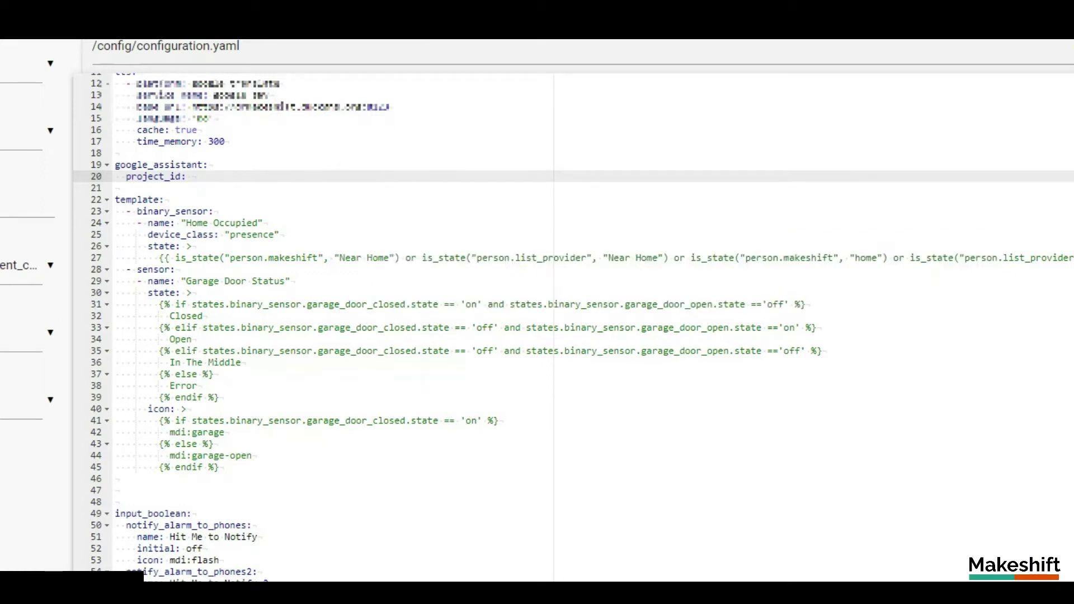
text(myhomeassistant-dfc82)
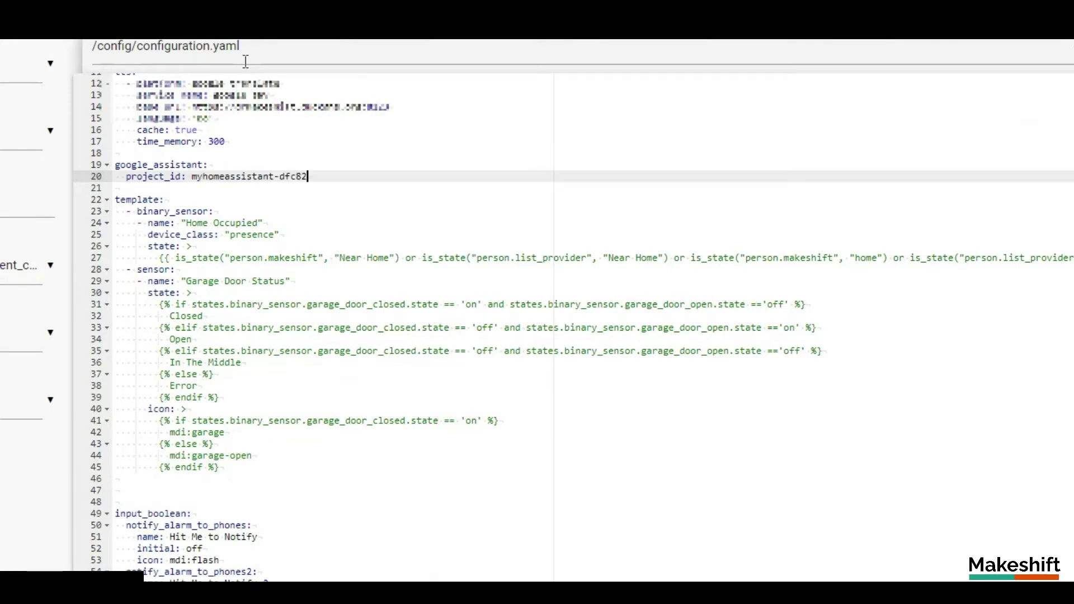
key(Return)
text(s)
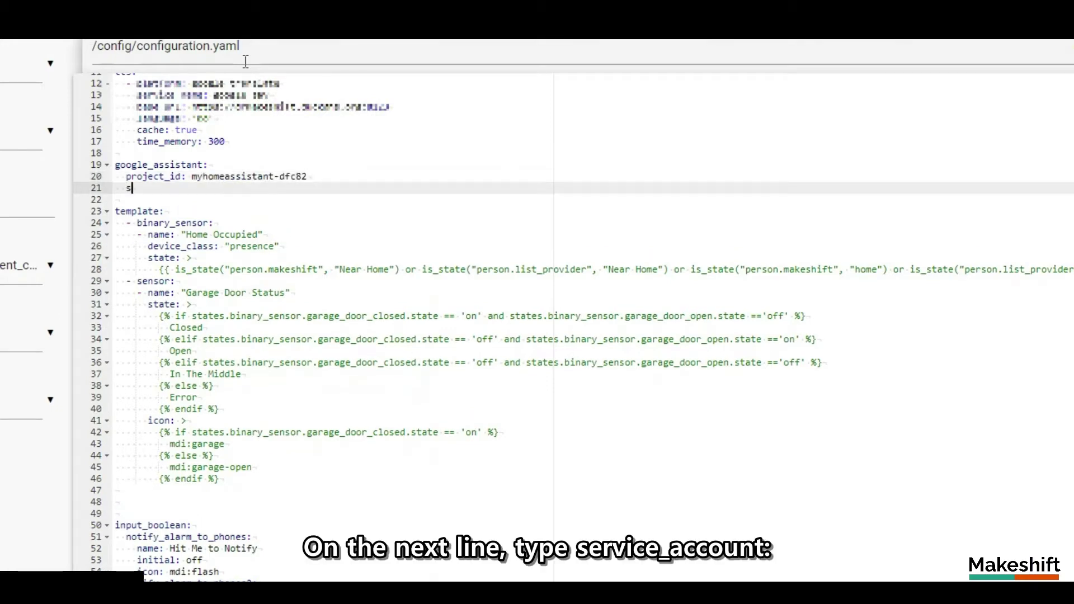
text(ervice_account: !)
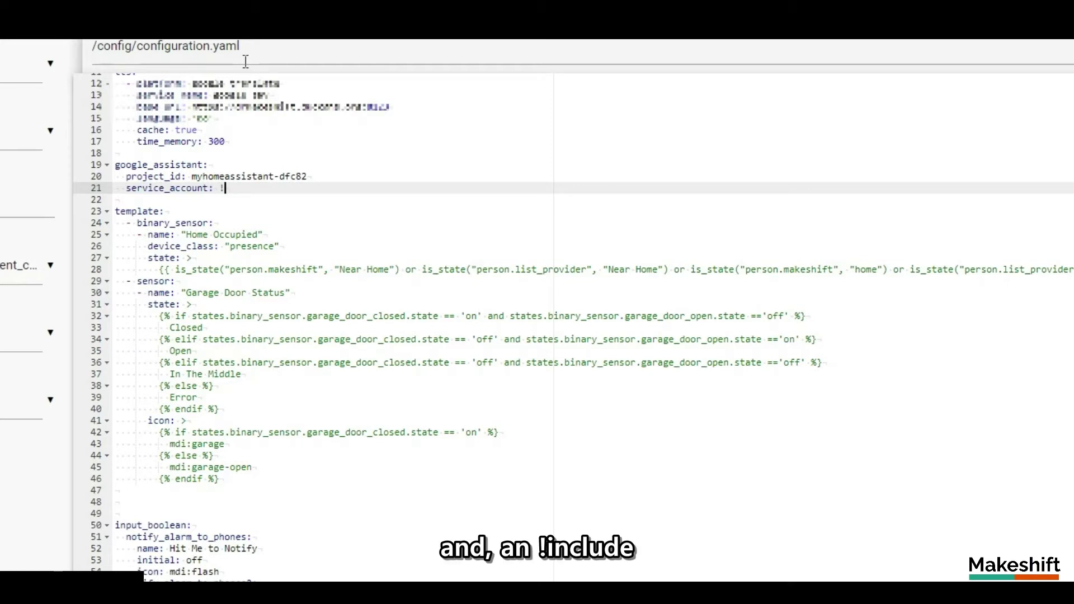
text(include)
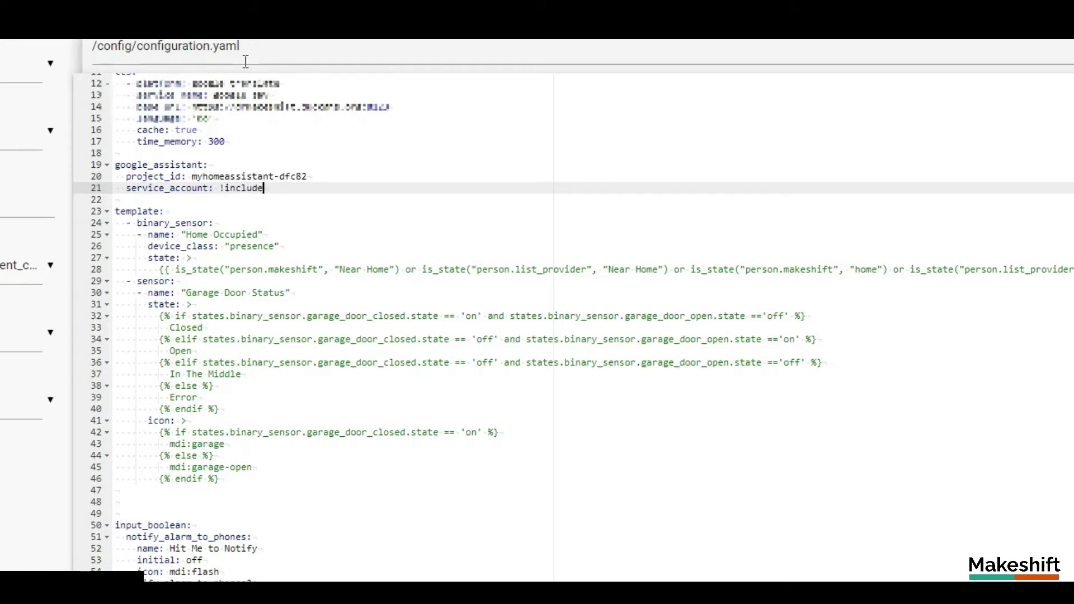
text( SWRVICE_ACCOUNT.)
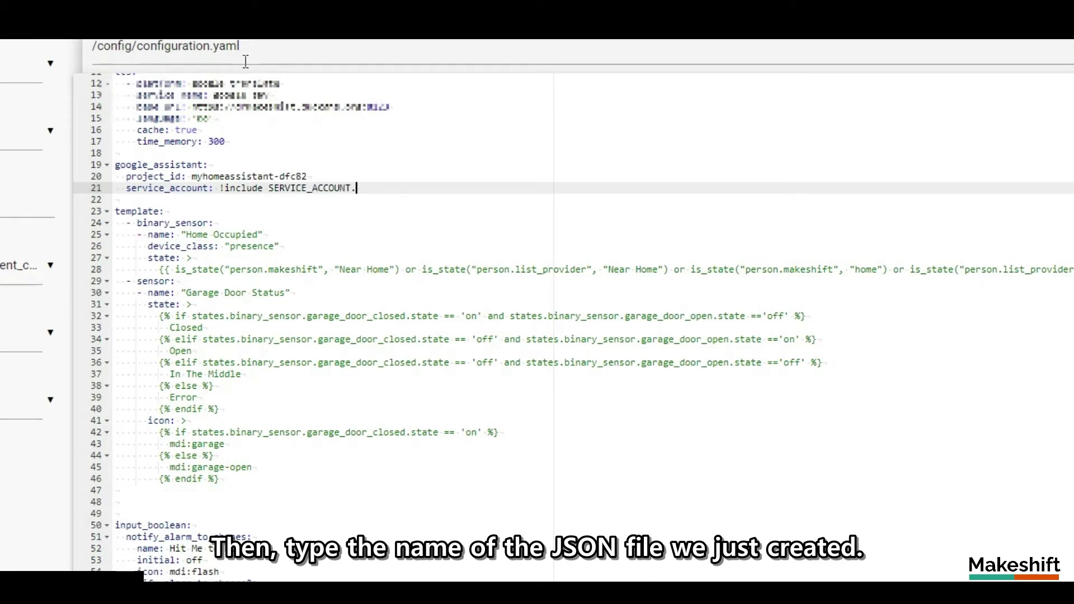
text(json)
key(Return)
text(report_state: true)
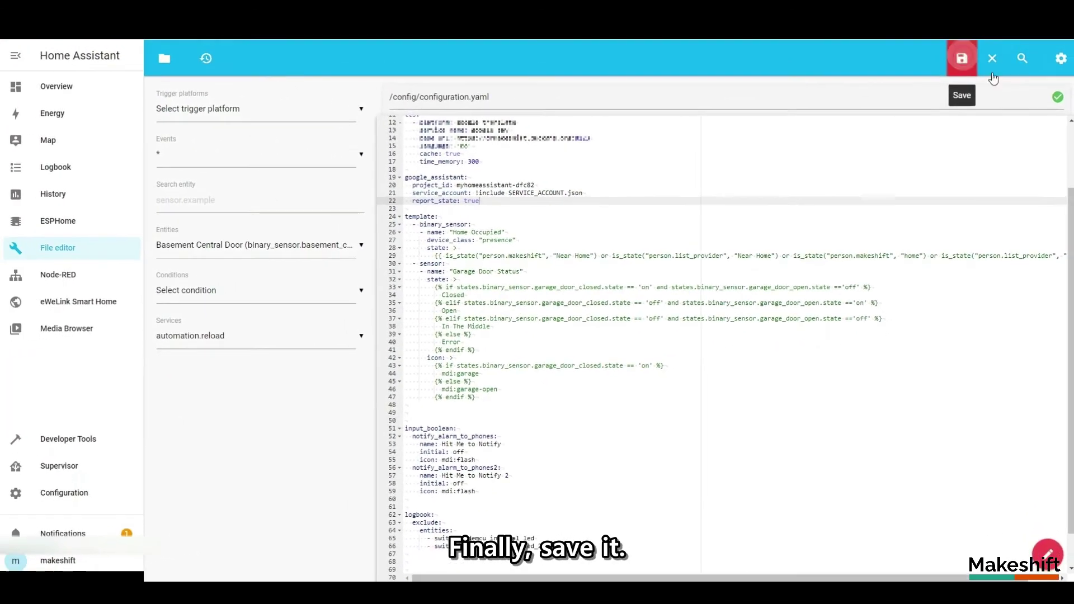
click(962, 58)
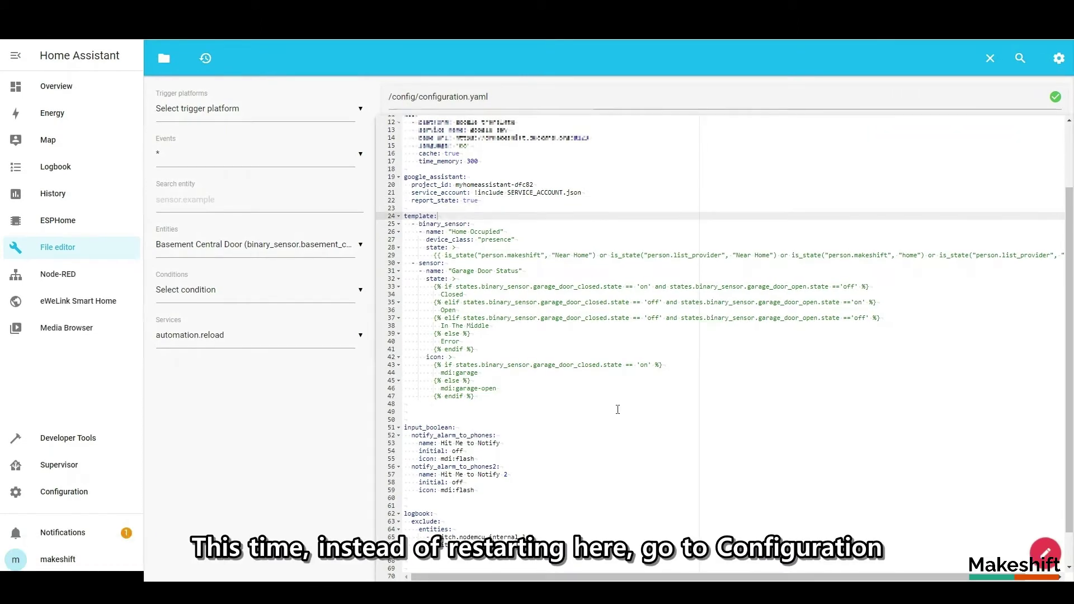
Check the configuration under Server Controls, get 'Configuration valid!', and restart Home Assistant.
click(50, 492)
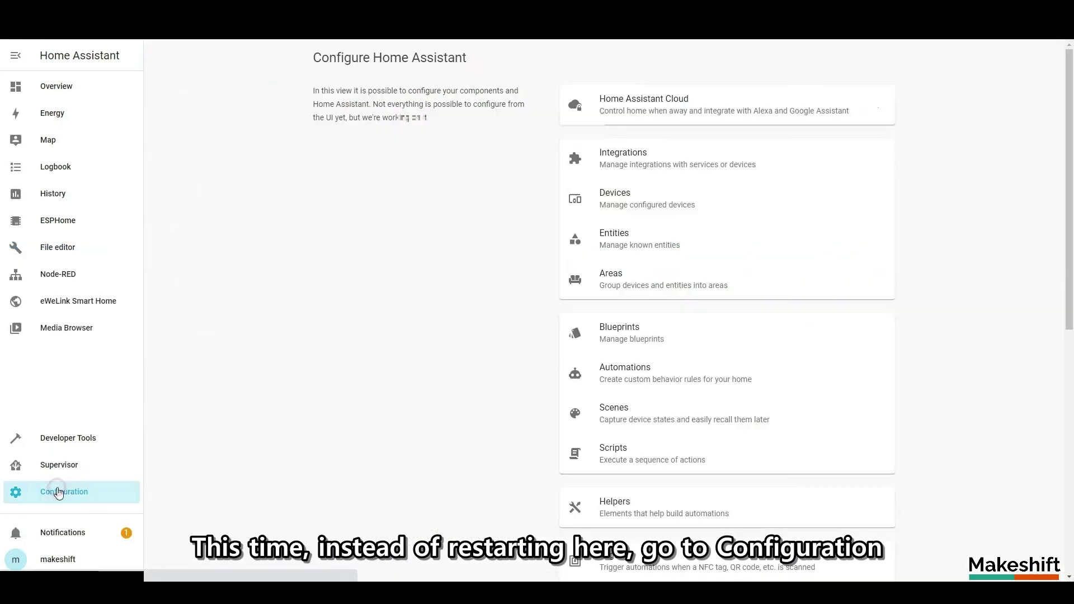
scroll(479, 356, down, 5)
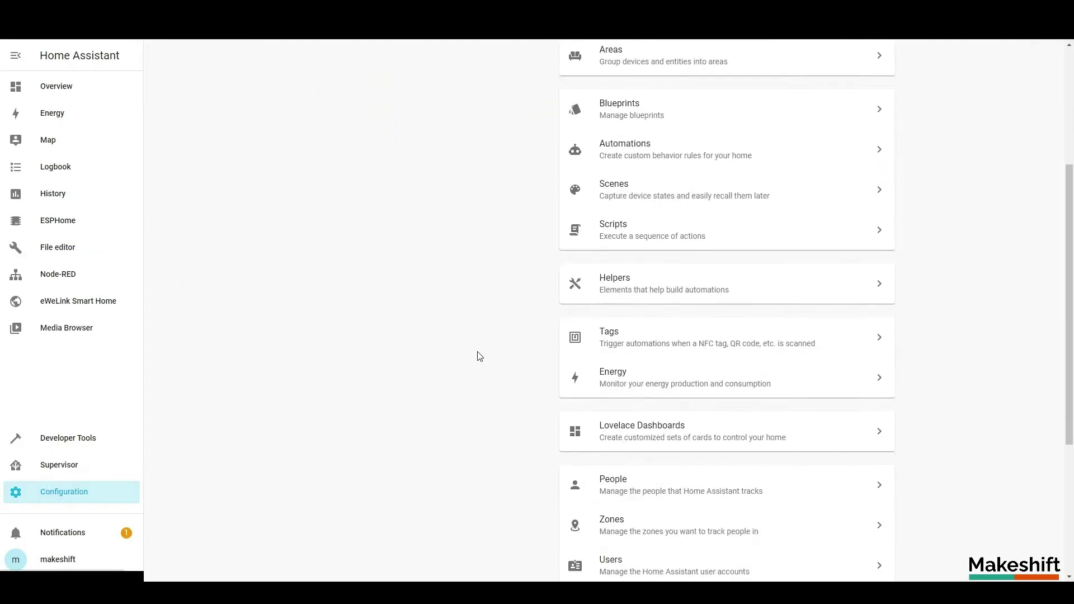
scroll(478, 356, down, 2)
scroll(560, 381, down, 2)
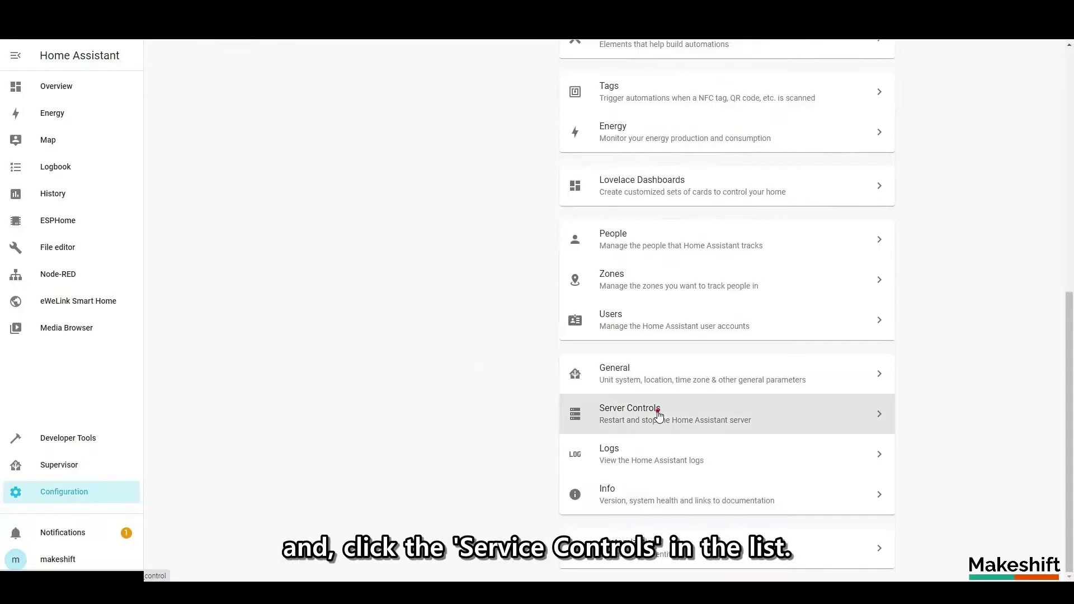
click(660, 416)
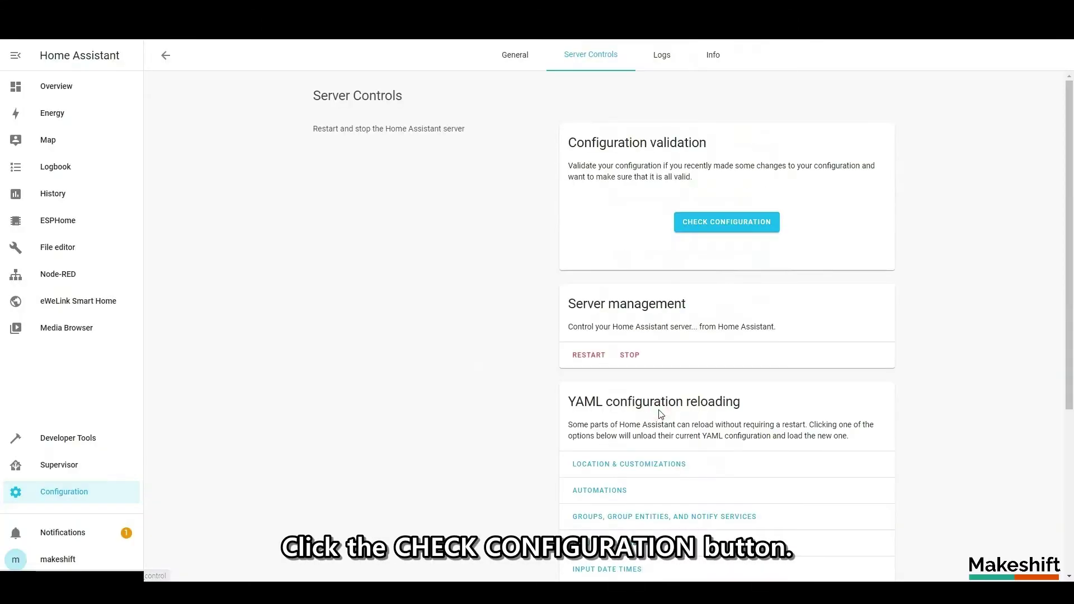
click(735, 227)
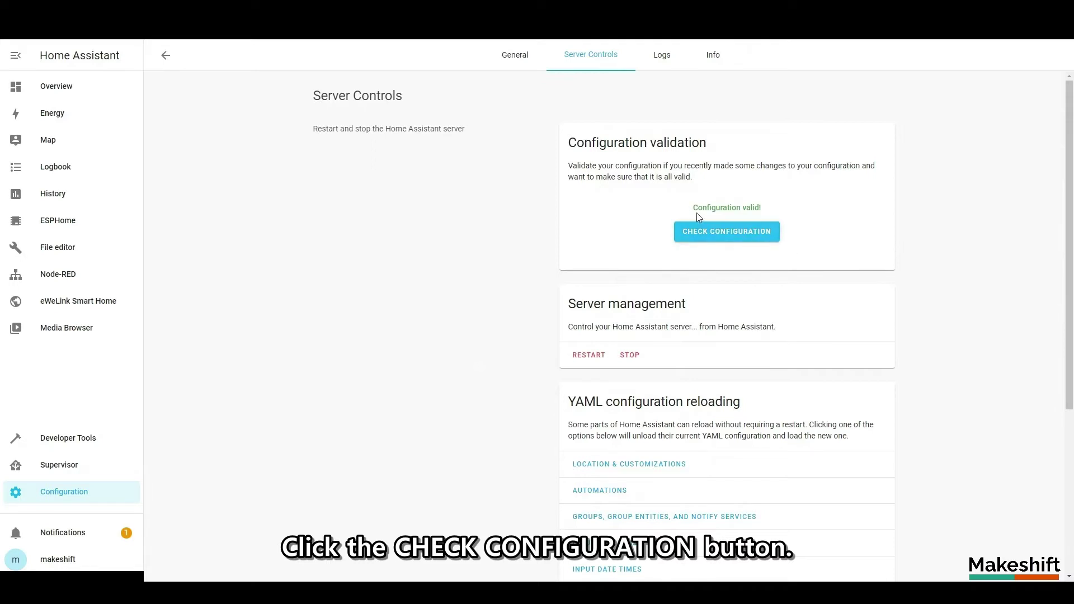
drag(692, 209, 775, 208)
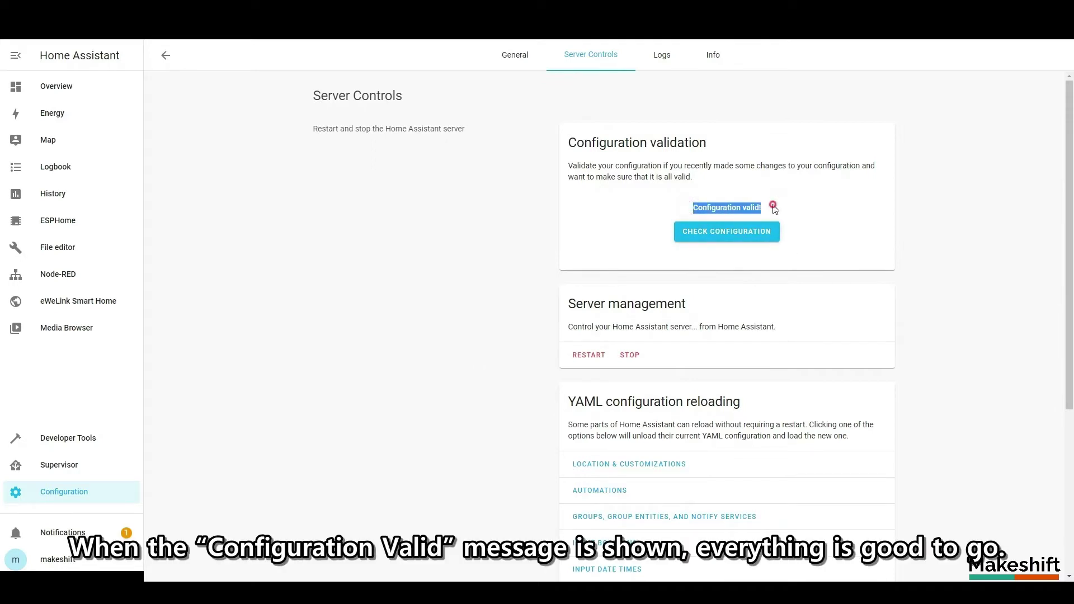
click(775, 208)
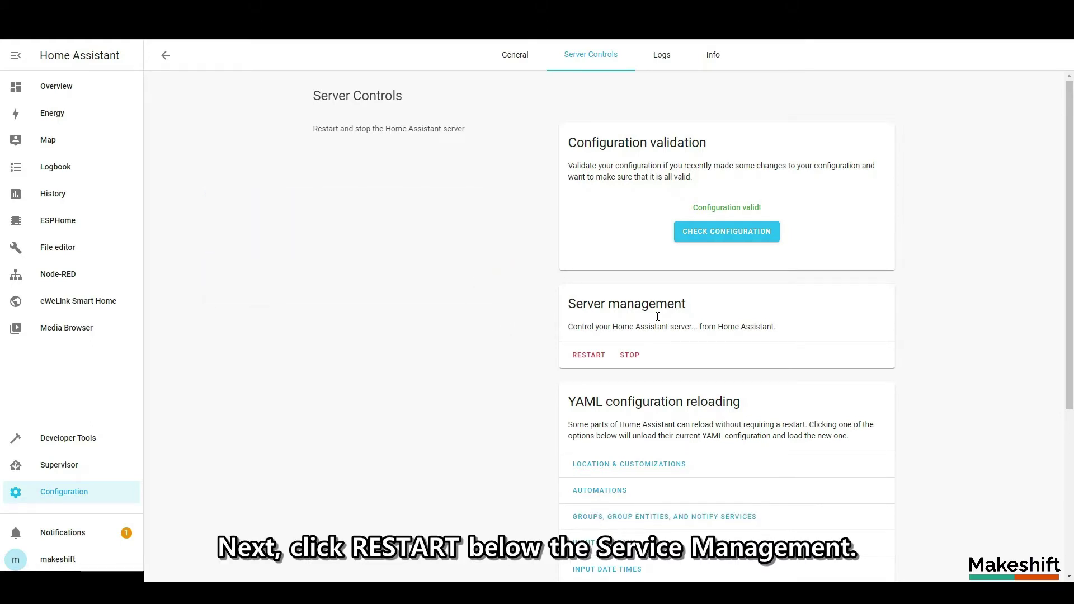
click(585, 355)
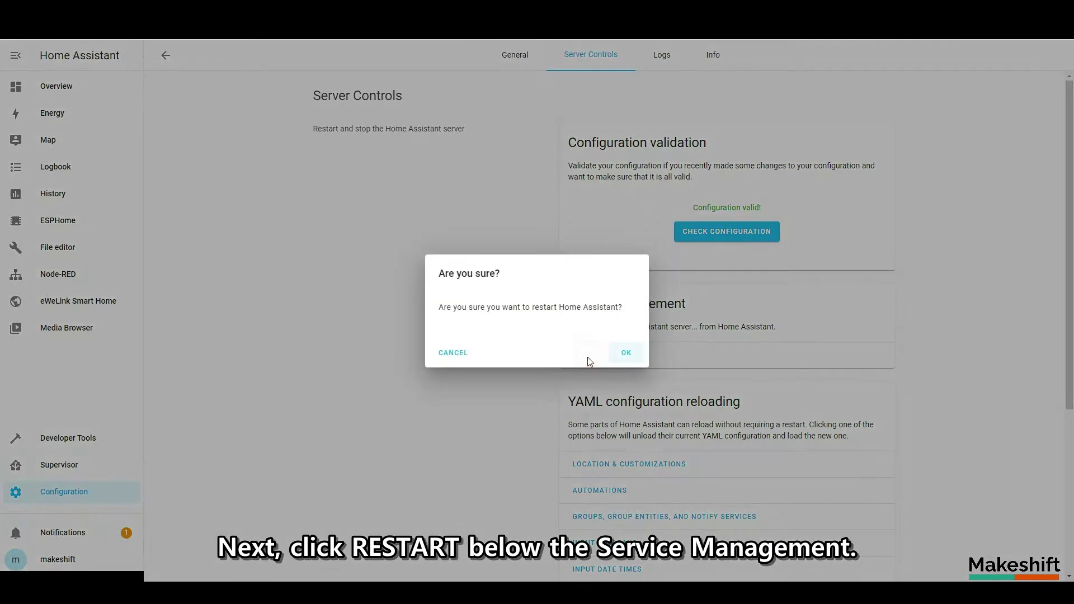
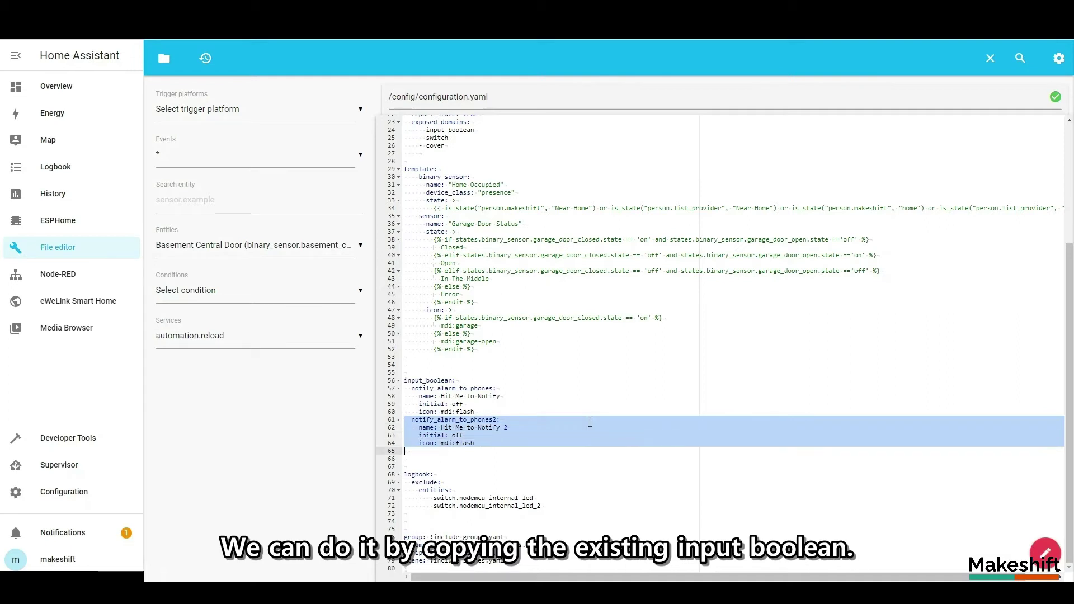
Duplicate the input boolean block twice and turn the first copy into lock_release named 'Lock Release'.
key(ctrl+c)
key(Right)
key(ctrl+v)
key(ctrl+v)
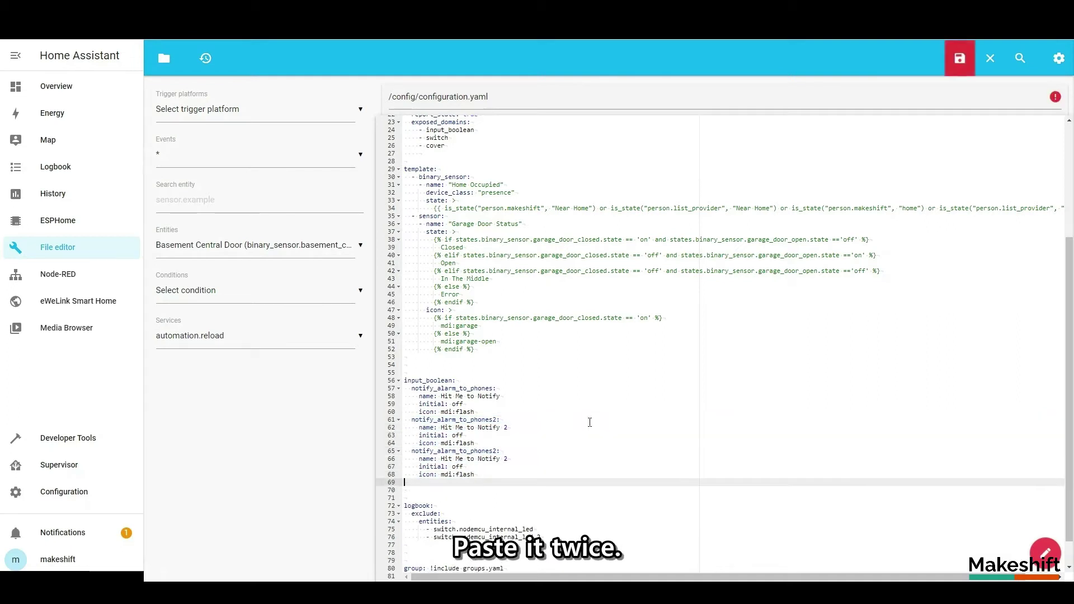
key(Up)
key(Up)
key(Up)
key(Up)
key(Home)
key(ctrl+shift+Right)
text(loc)
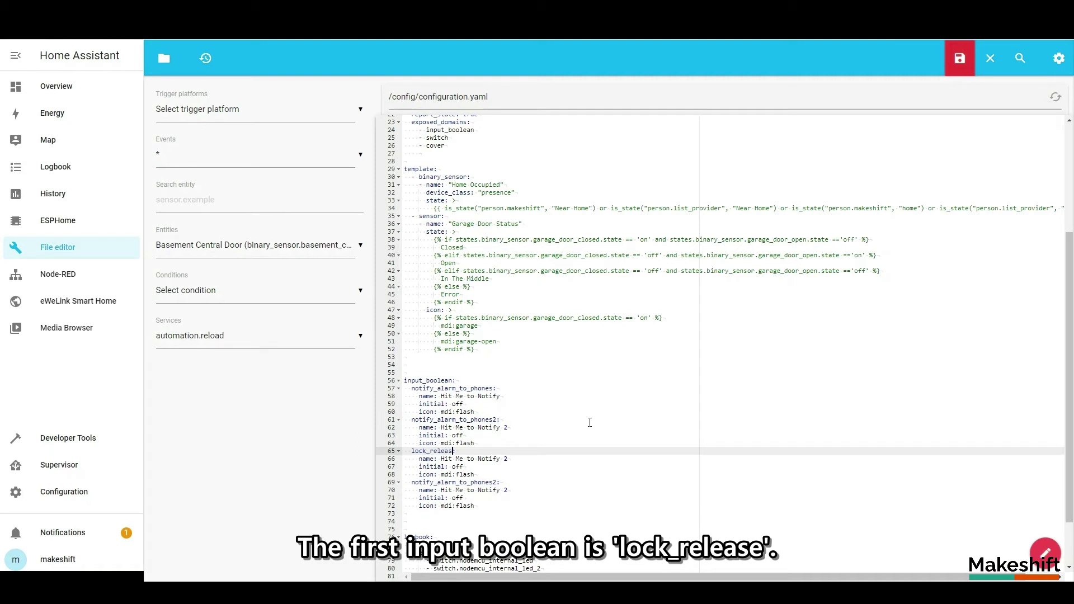
key(Down)
key(End)
key(ctrl+shift+Left)
key(ctrl+shift+Left)
key(ctrl+shift+Left)
key(ctrl+shift+Left)
key(ctrl+shift+Left)
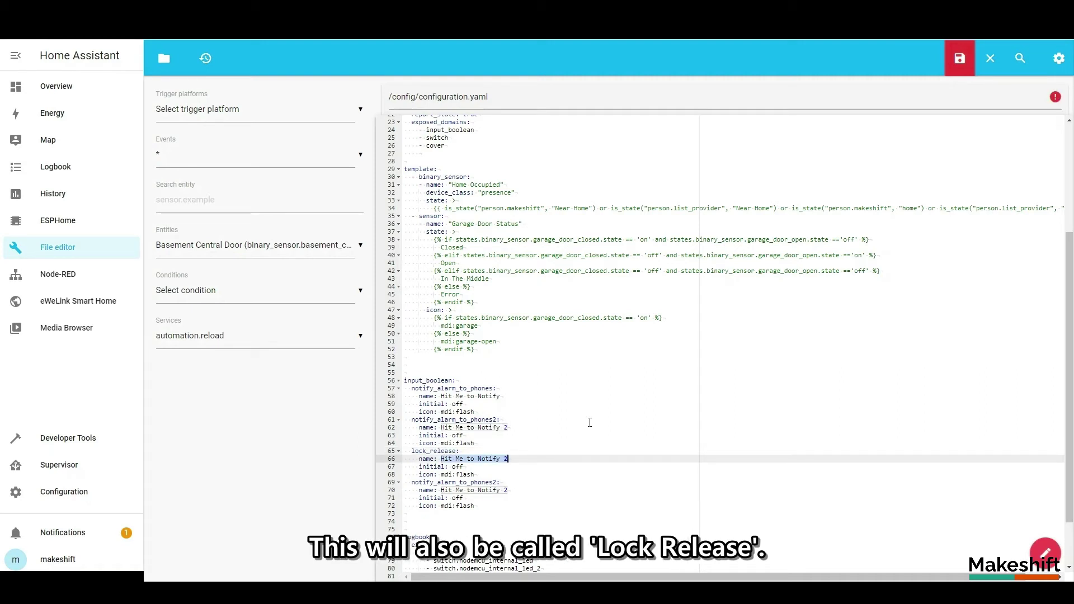
text(Lock Release)
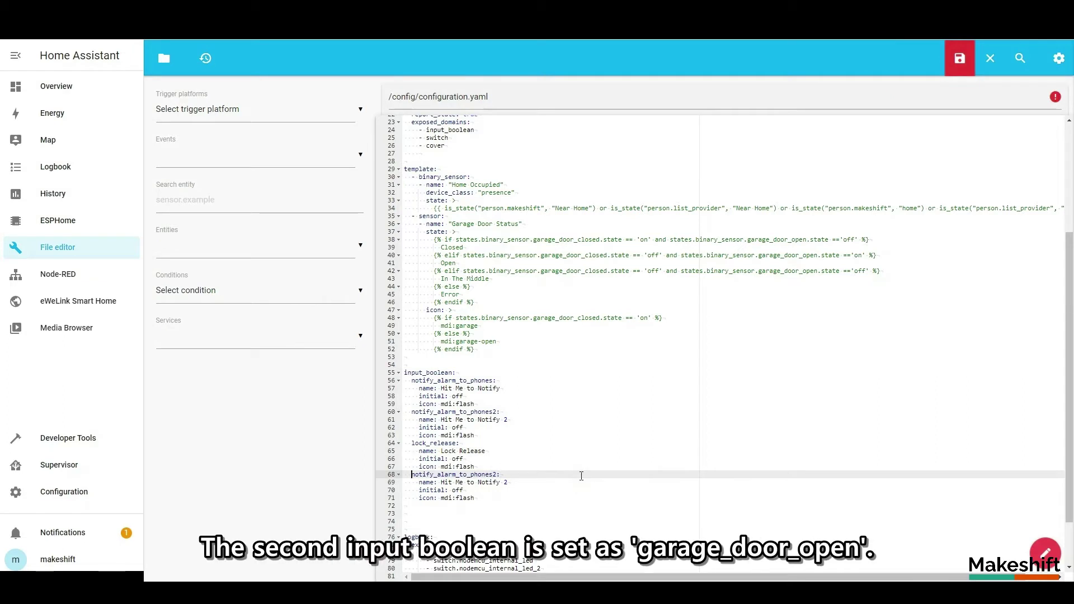
Turn the second copy into garage_door_open named 'Garage Door Open'.
key(Home)
key(shift+End)
text(garage_door_open)
key(Down)
key(ctrl+Left)
key(shift+End)
text(Garage Door )
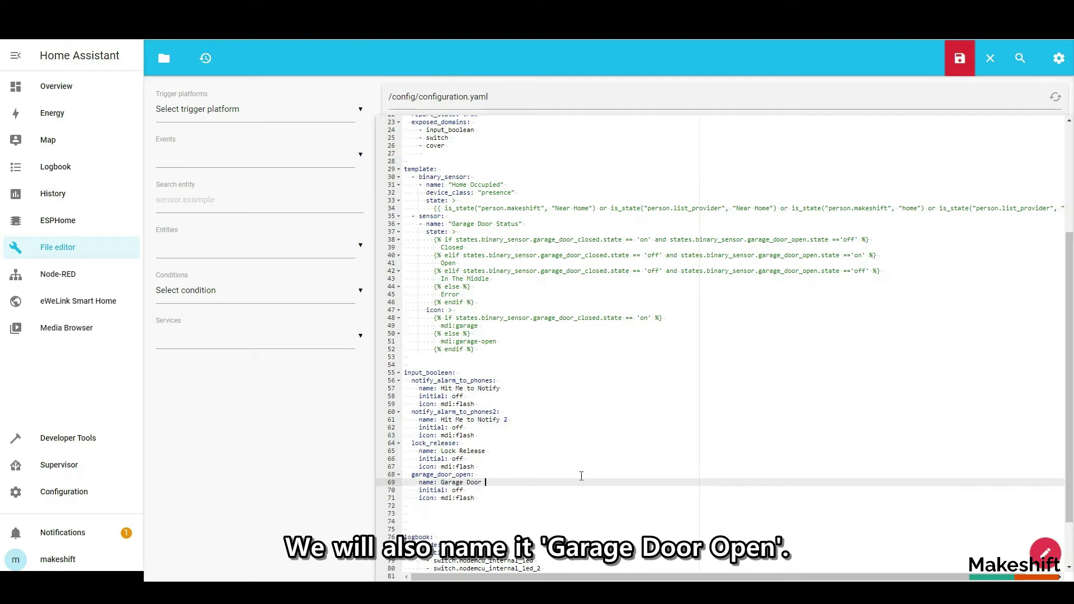
text(Open)
Save configuration.yaml and restart Home Assistant.
click(960, 61)
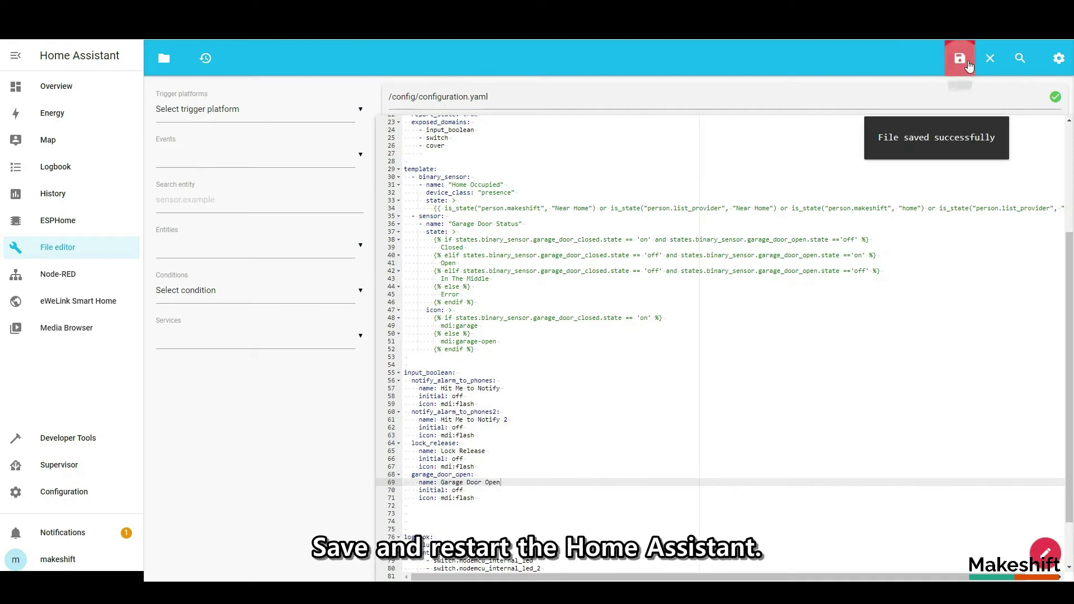
click(1059, 59)
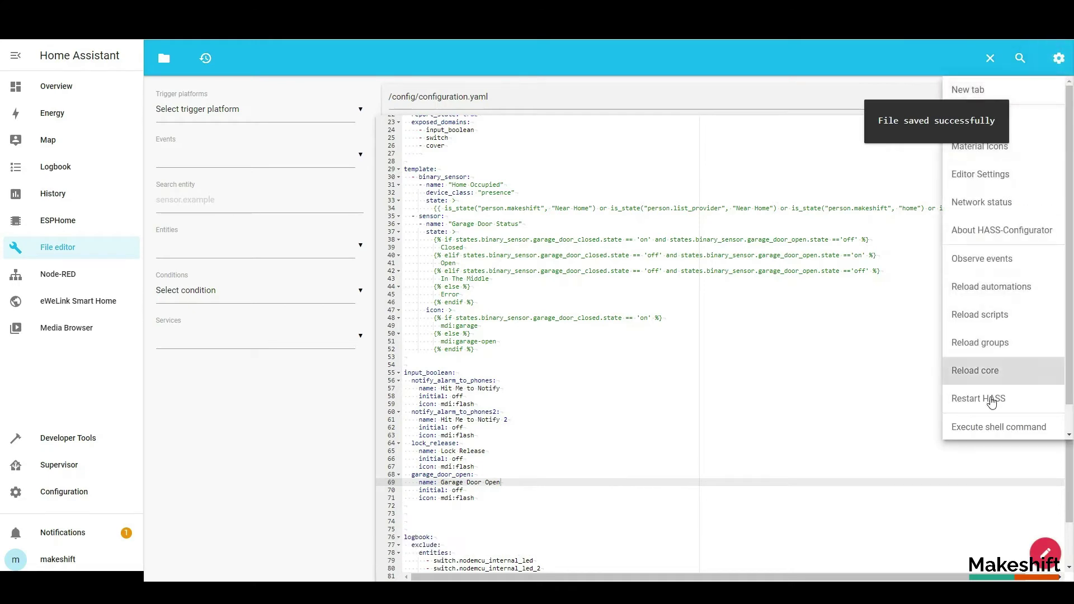
click(985, 399)
click(833, 188)
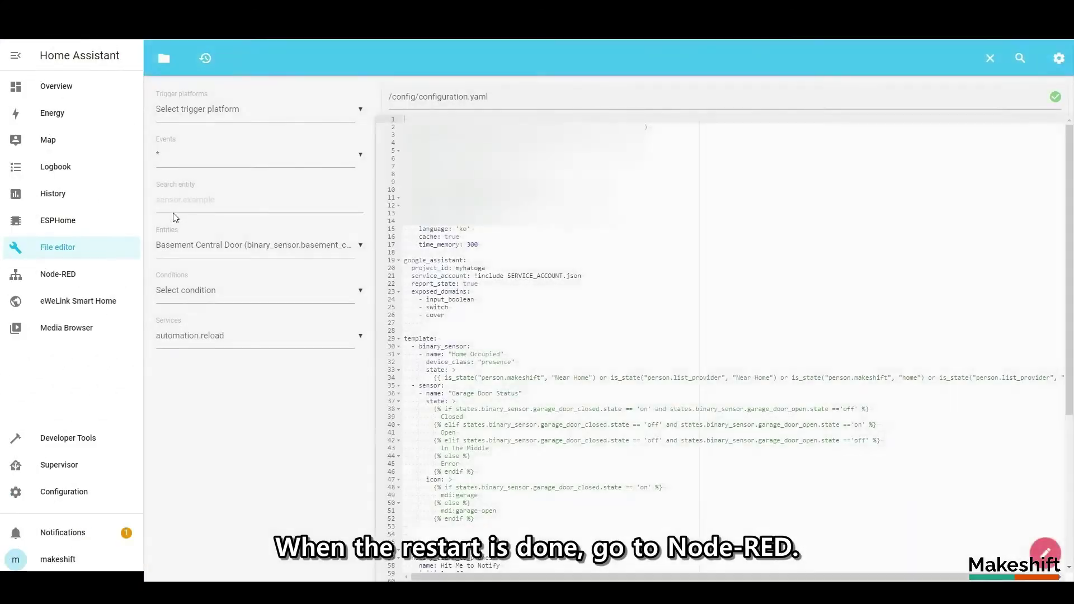
In Node-RED's Garage Door Control flow, make room and place a new events: state node.
click(45, 280)
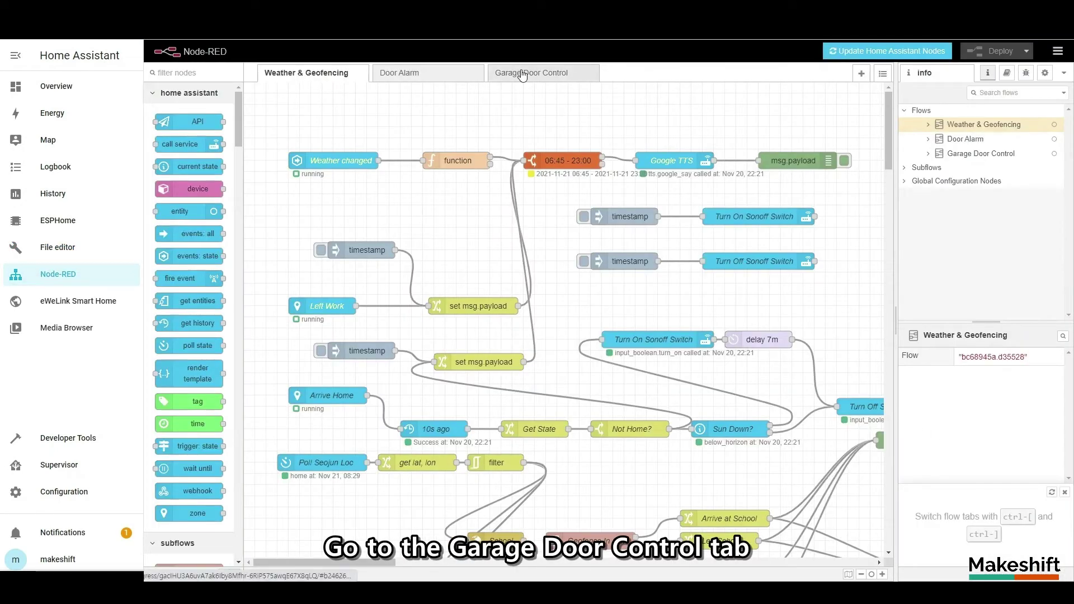
click(520, 74)
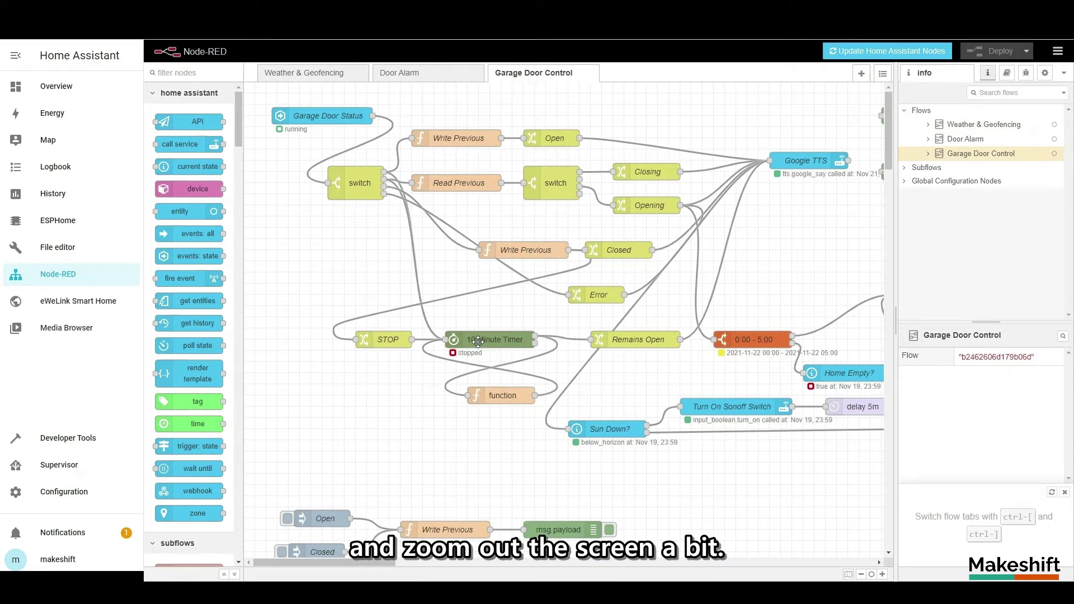
key(ctrl+minus)
scroll(629, 437, down, 5)
drag(244, 162, 601, 336)
drag(513, 261, 504, 535)
mouse_move(177, 236)
mouse_down()
mouse_move(280, 180)
mouse_move(288, 162)
mouse_up()
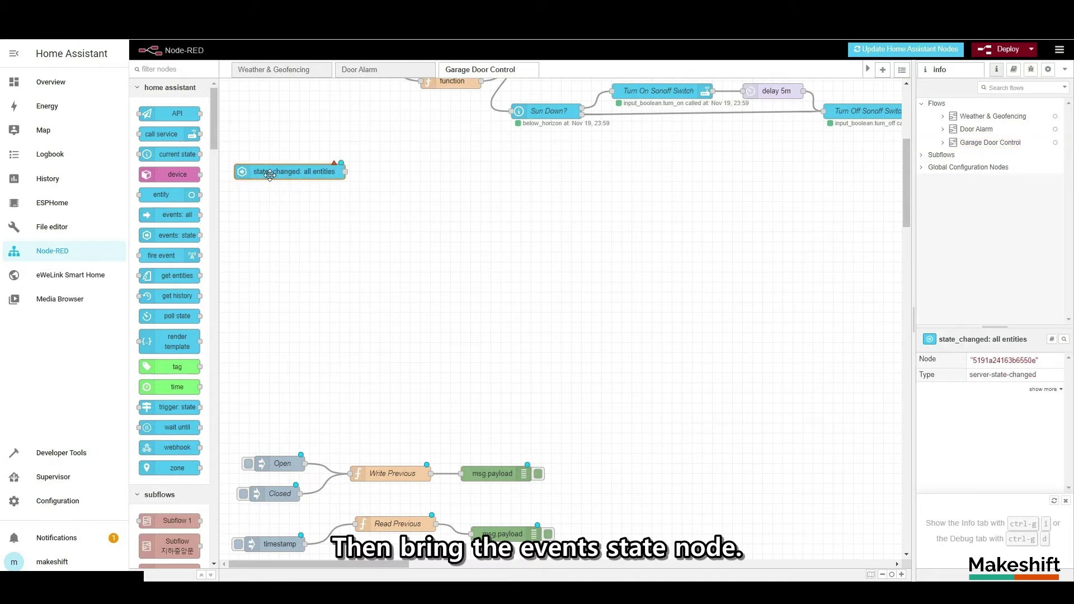
Name it 'Request Lock Release', watching input_boolean.lock_release for Boolean true.
double_click(270, 175)
text(Request)
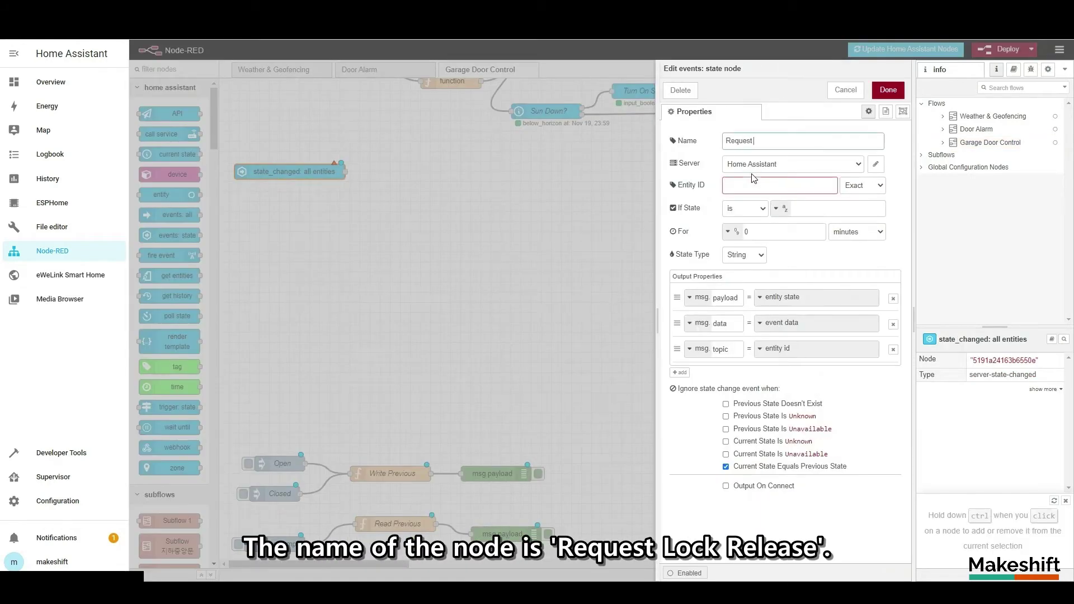
text( Lock Release)
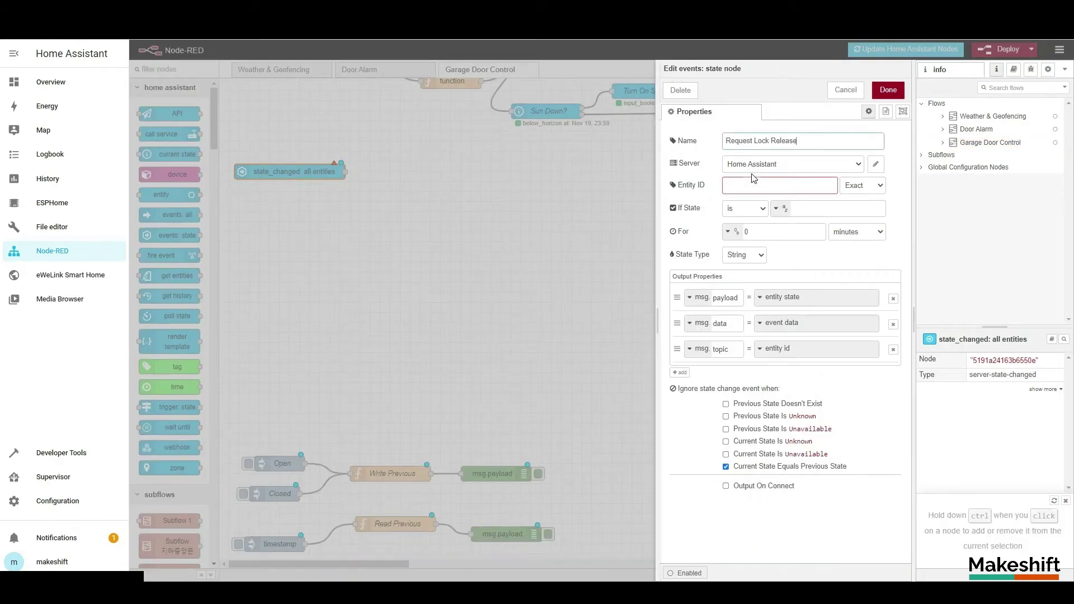
click(757, 184)
text(input)
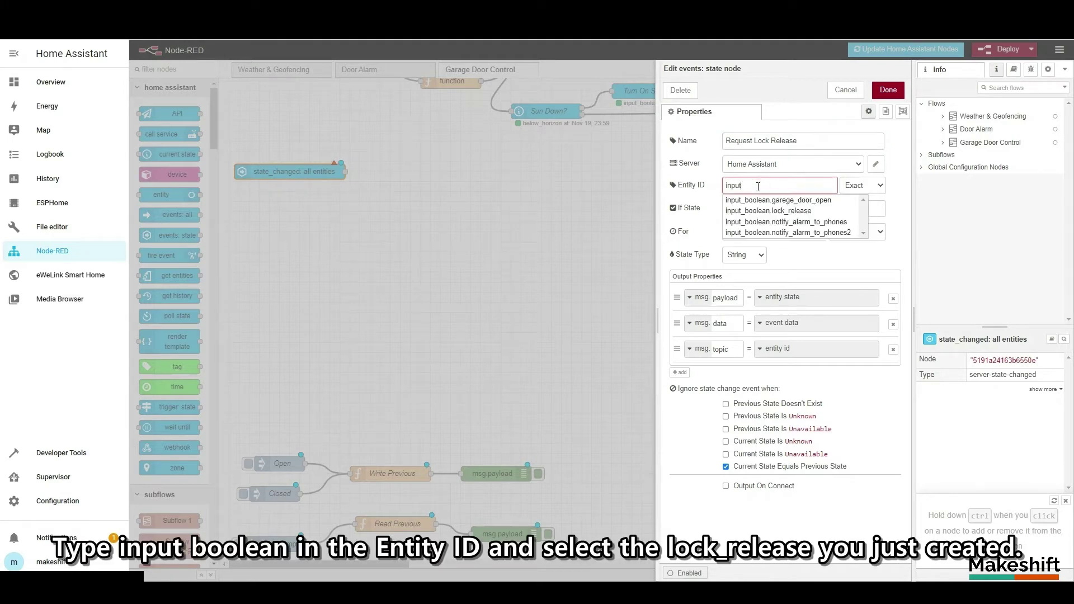
click(782, 211)
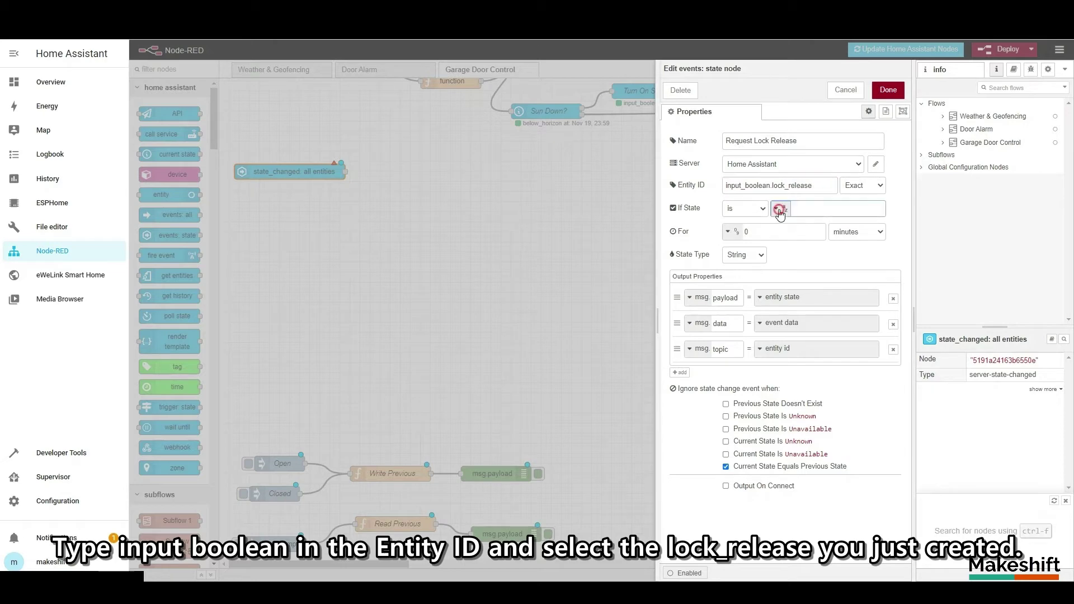
click(778, 209)
click(780, 256)
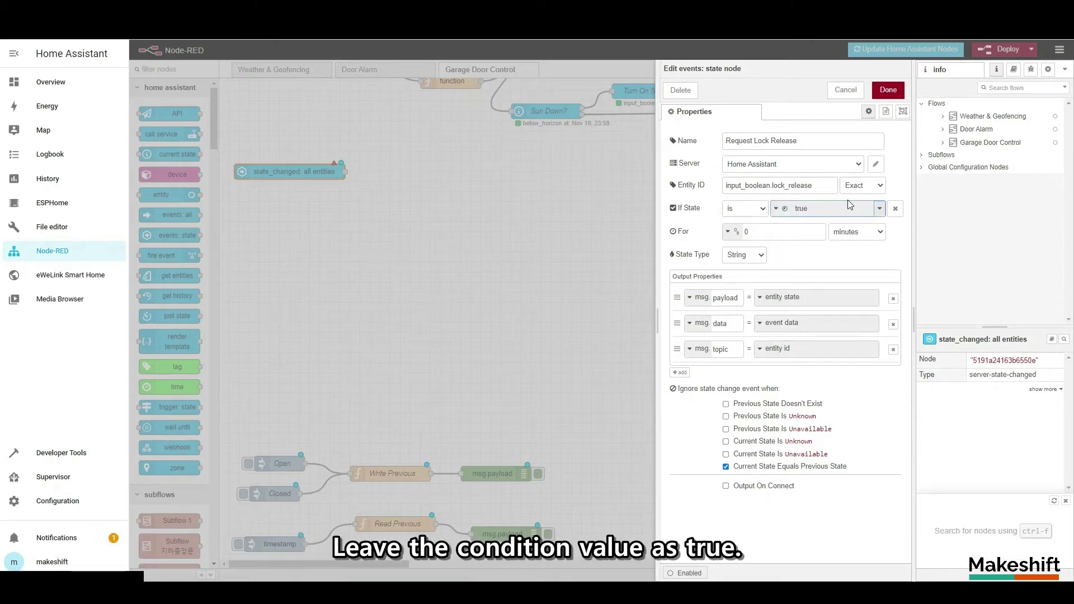
click(747, 256)
click(743, 287)
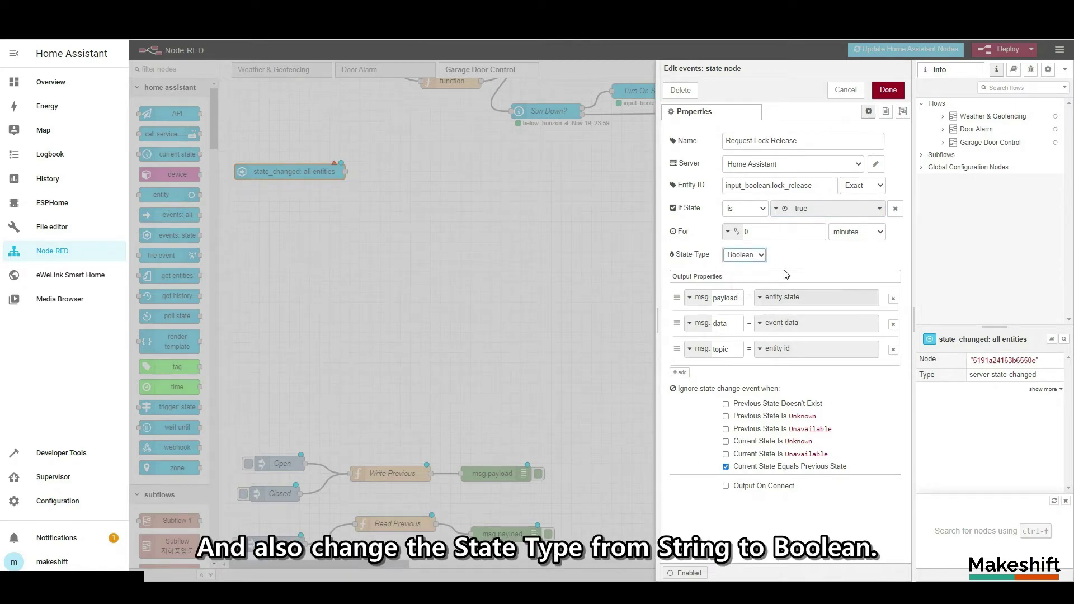
click(887, 91)
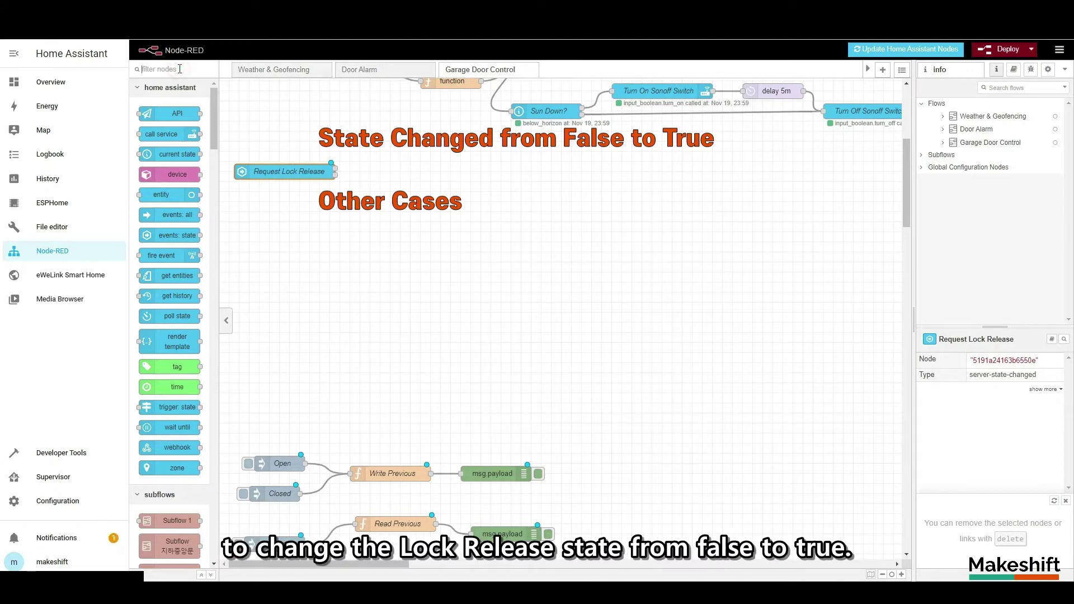
Chain a delay node and a call service node after Request Lock Release.
click(179, 69)
text(delay)
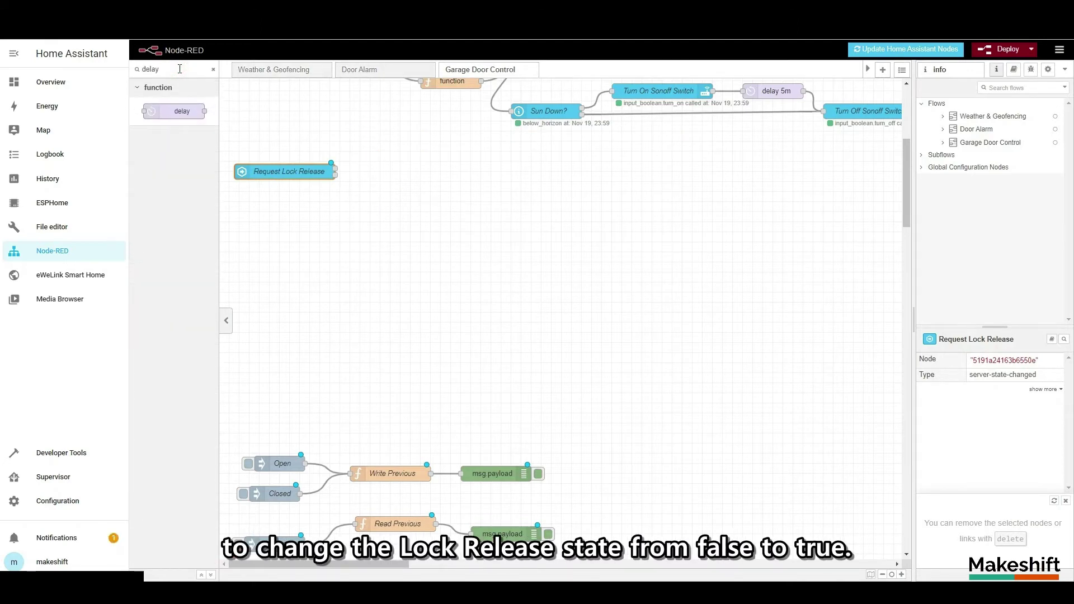
drag(182, 111, 423, 174)
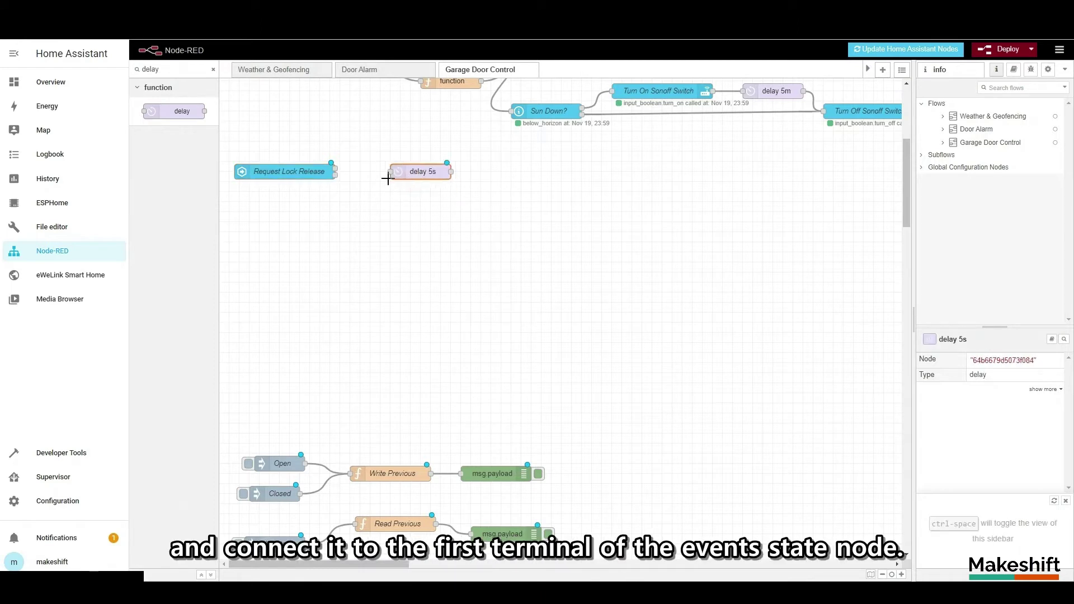
drag(333, 166, 391, 172)
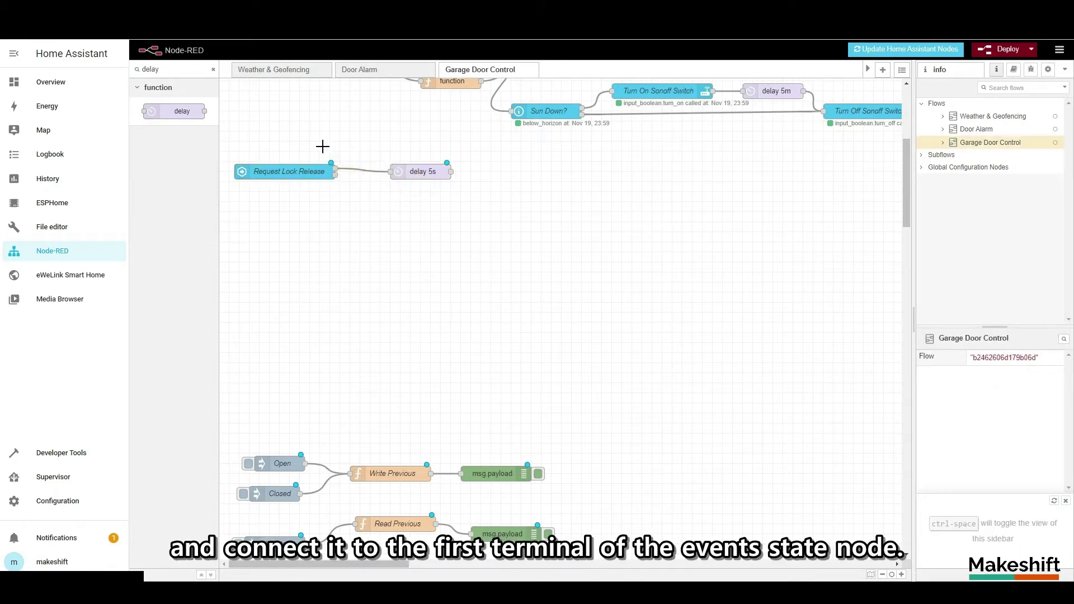
click(214, 69)
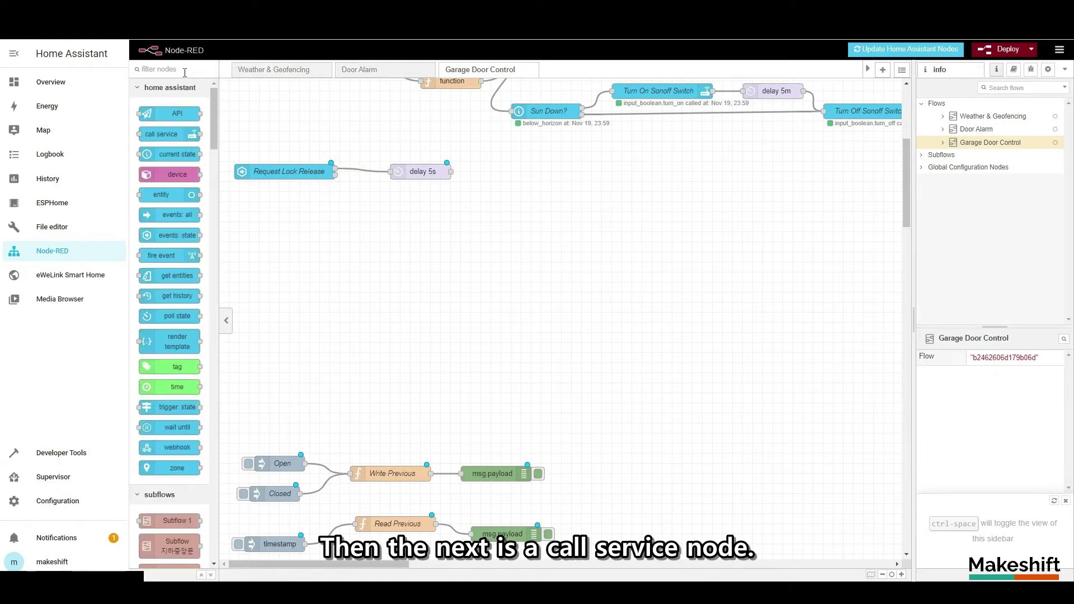
drag(160, 135, 559, 170)
drag(451, 171, 547, 171)
Name the call service node 'Reset Lock Release', calling input_boolean.turn_off on input_boolean.lock_release.
double_click(565, 172)
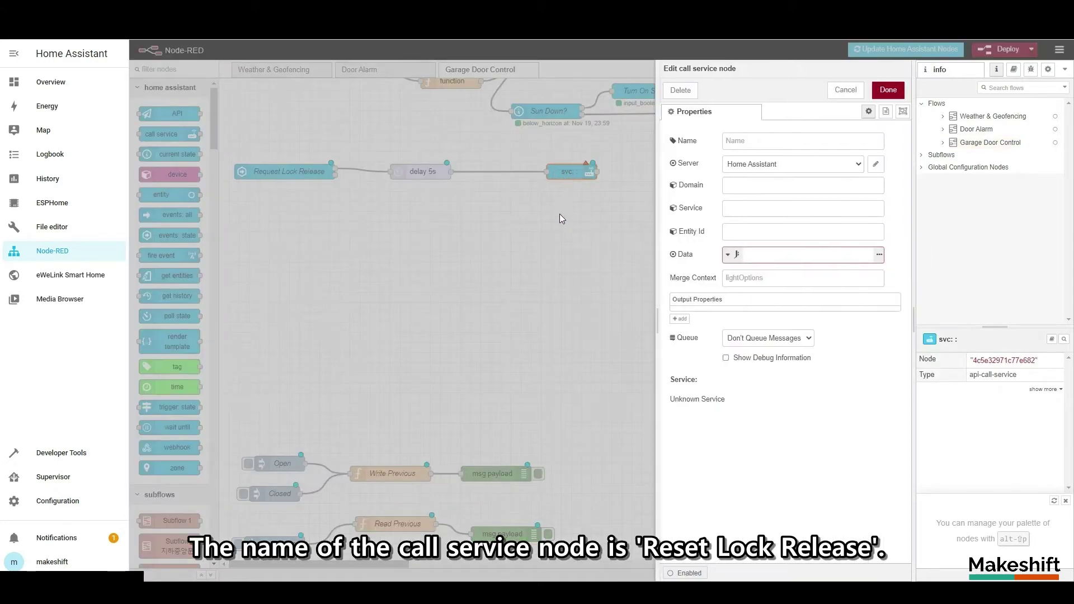
text(Reset)
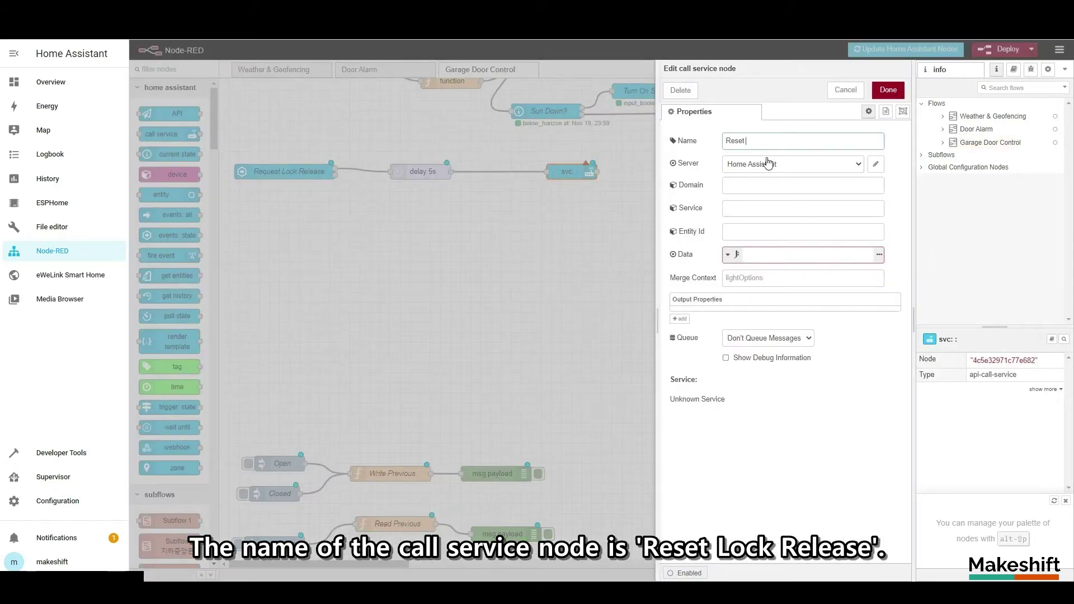
text( Lock Release)
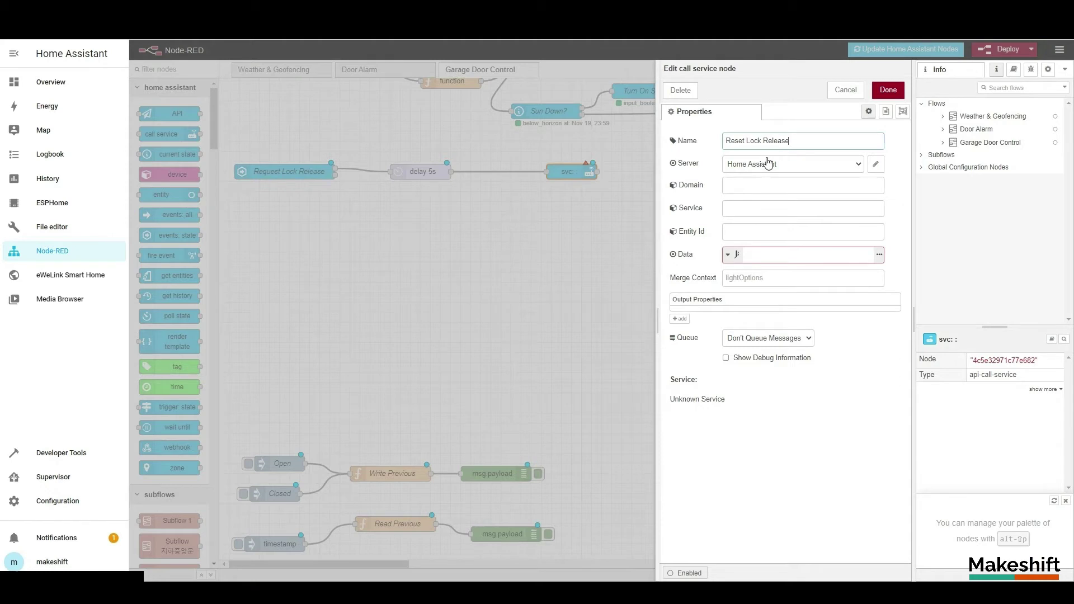
click(766, 185)
text(inp)
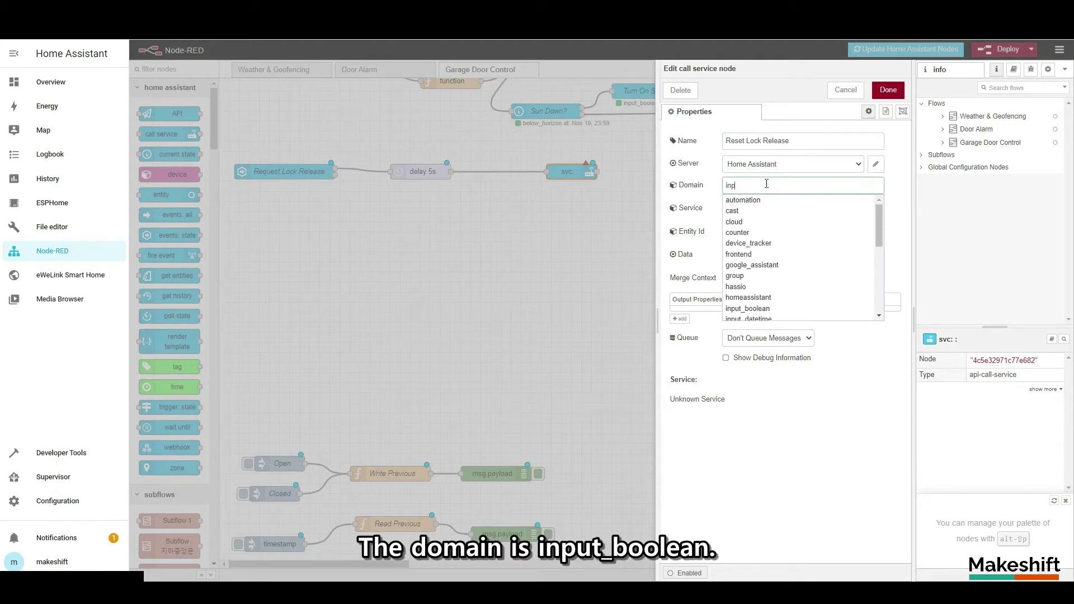
text(ut)
click(771, 203)
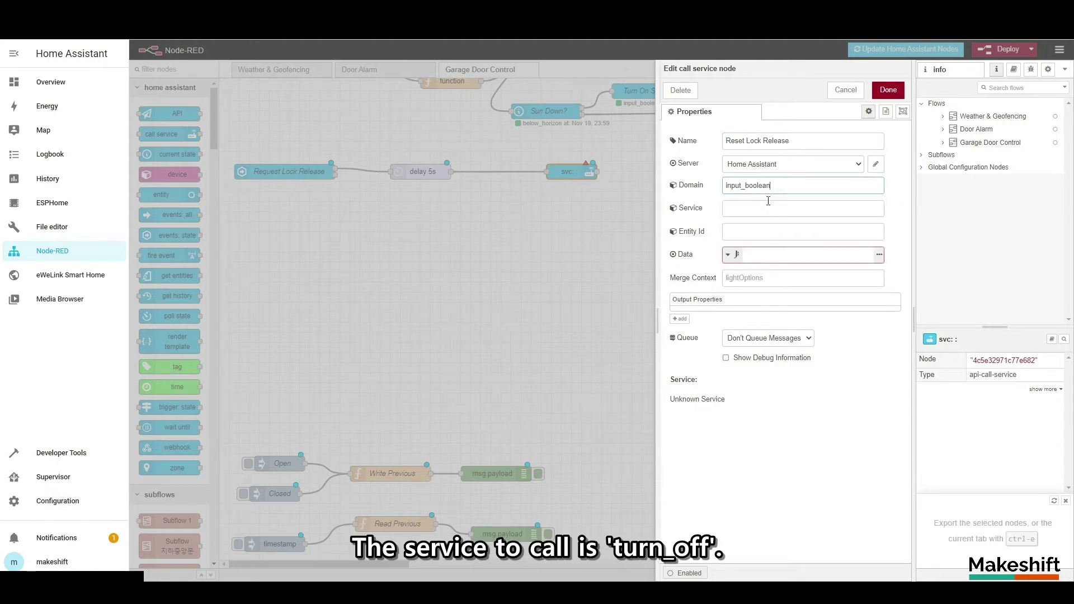
click(756, 211)
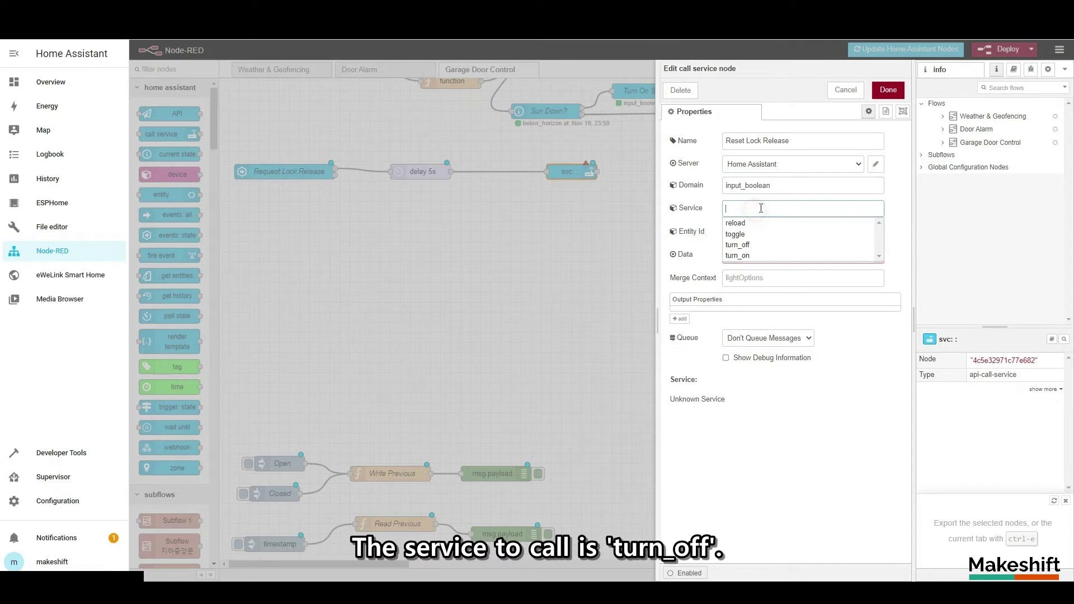
click(762, 246)
click(730, 232)
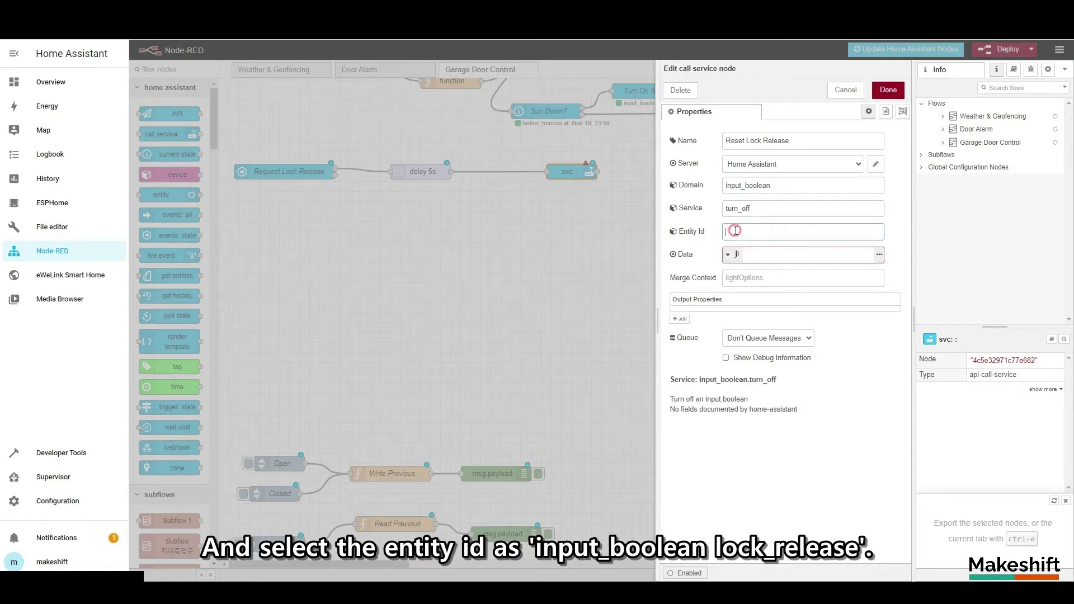
text(input_boole)
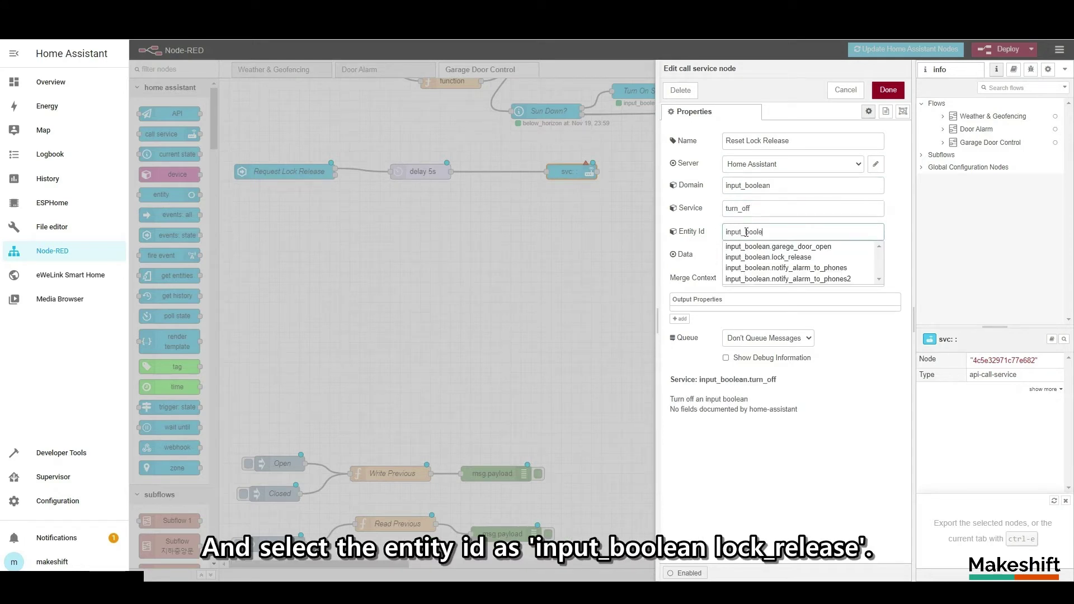
click(768, 256)
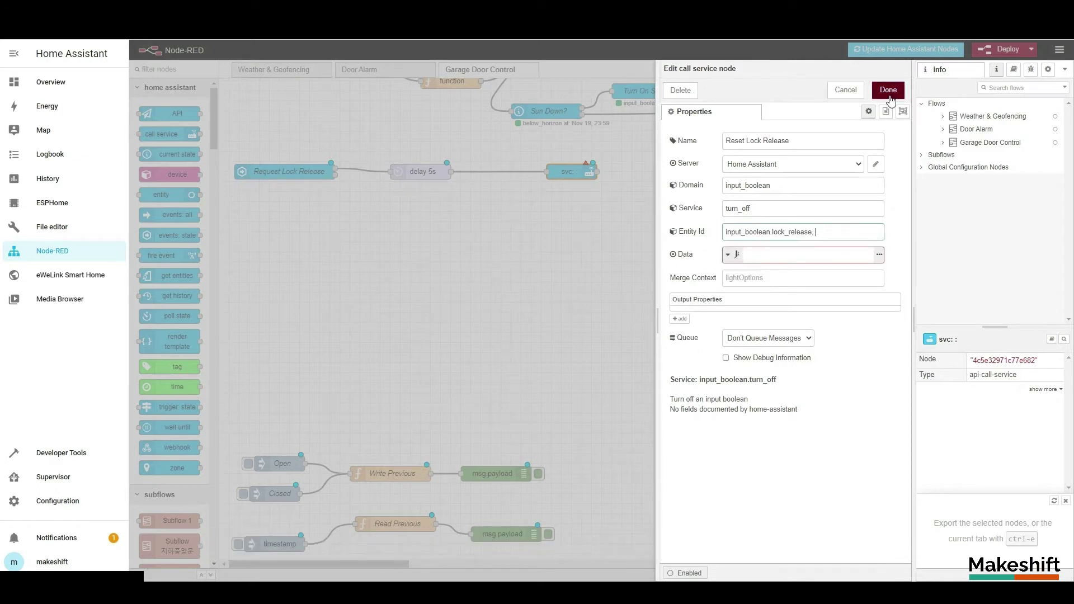
click(888, 90)
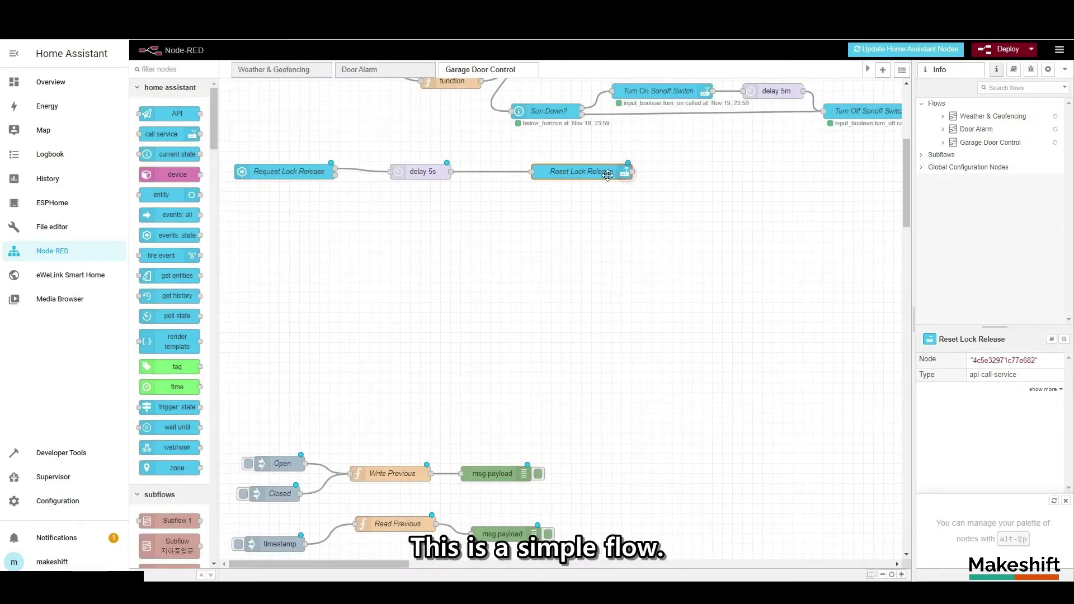
Paste two copies of the msg.payload debug node and wire Request Lock Release's outputs to them.
drag(610, 174, 579, 176)
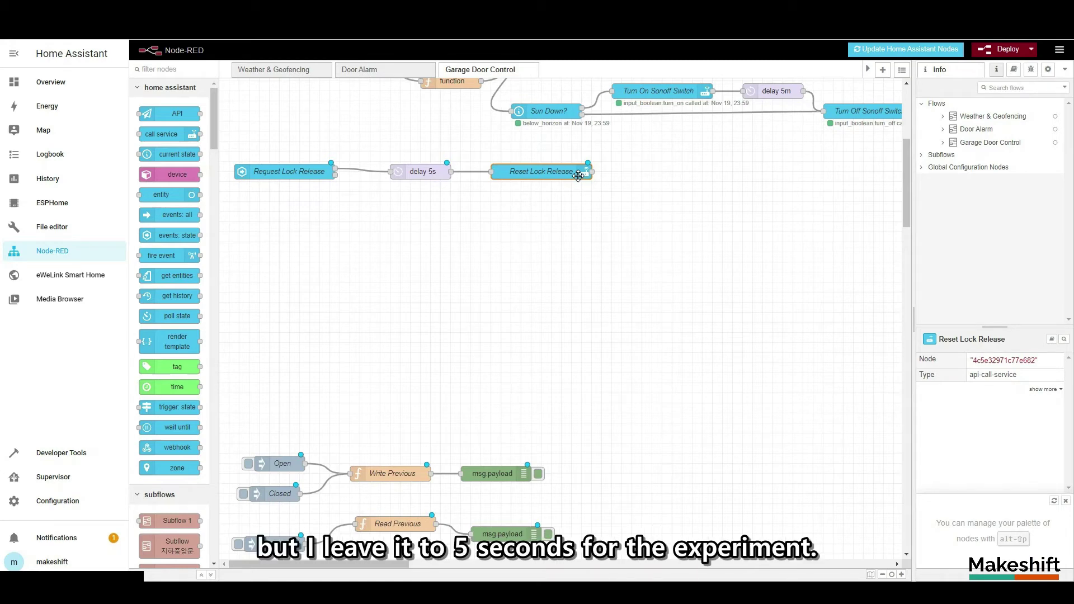
key(ctrl+g)
key(d)
click(495, 473)
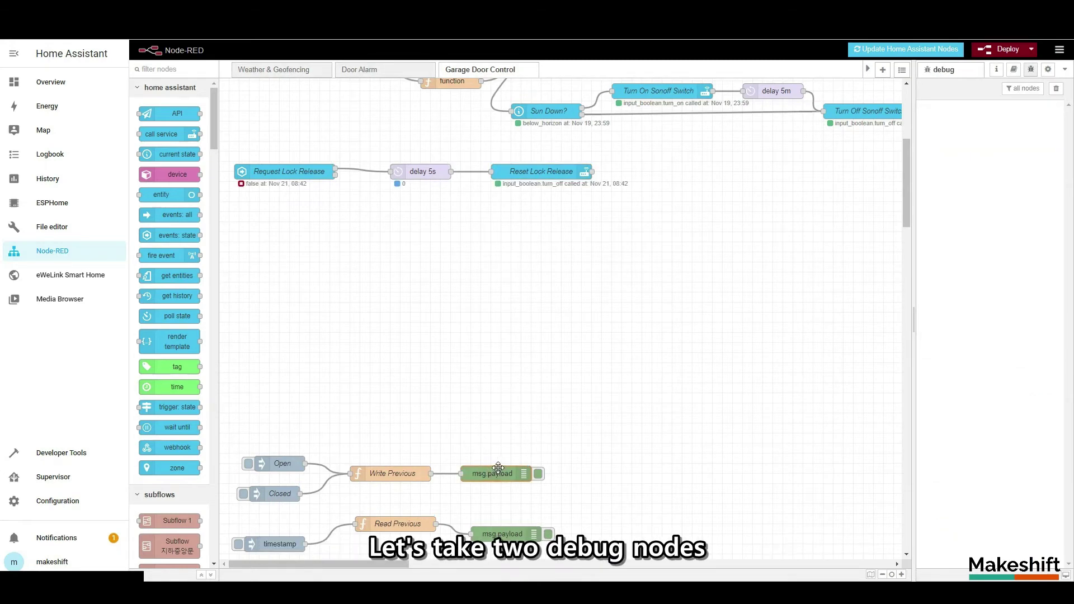
key(ctrl+c)
key(ctrl+v)
click(424, 209)
key(ctrl+v)
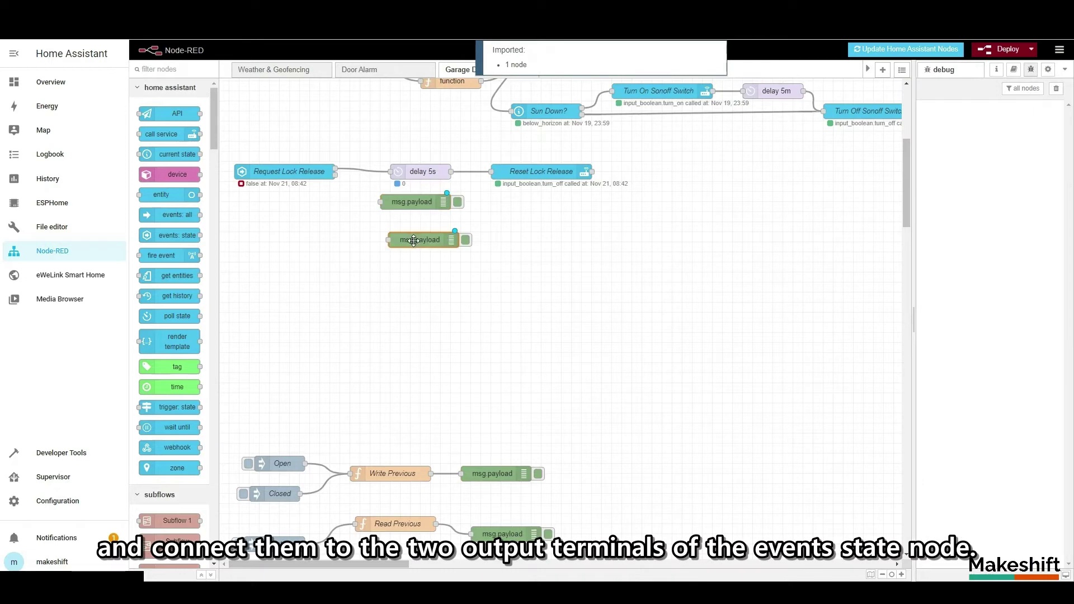
click(424, 240)
drag(335, 172, 381, 232)
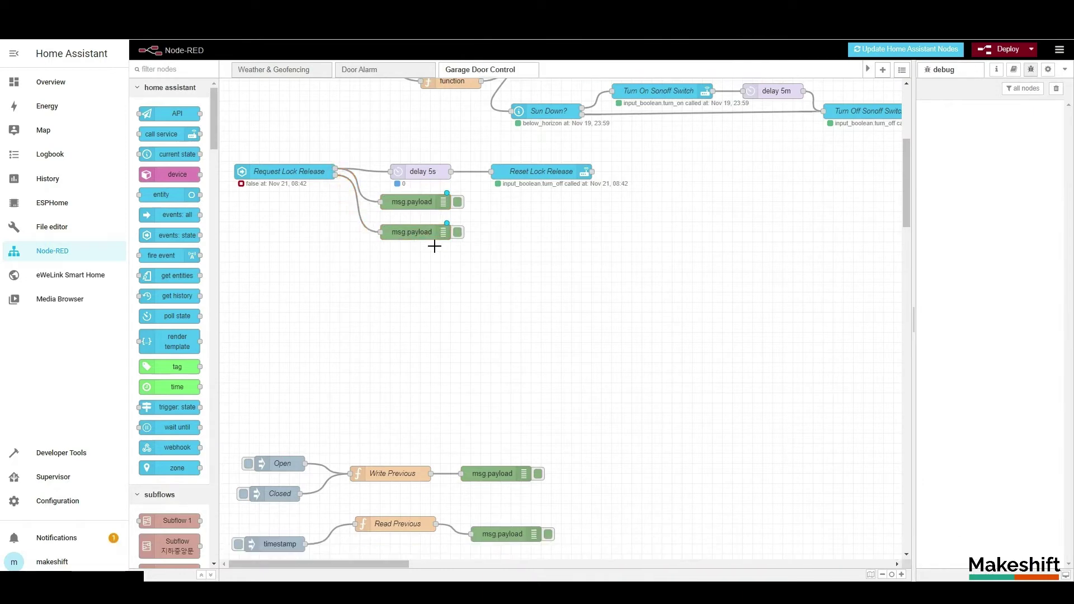
Add a debug node after Reset Lock Release and deploy the flow.
key(ctrl+v)
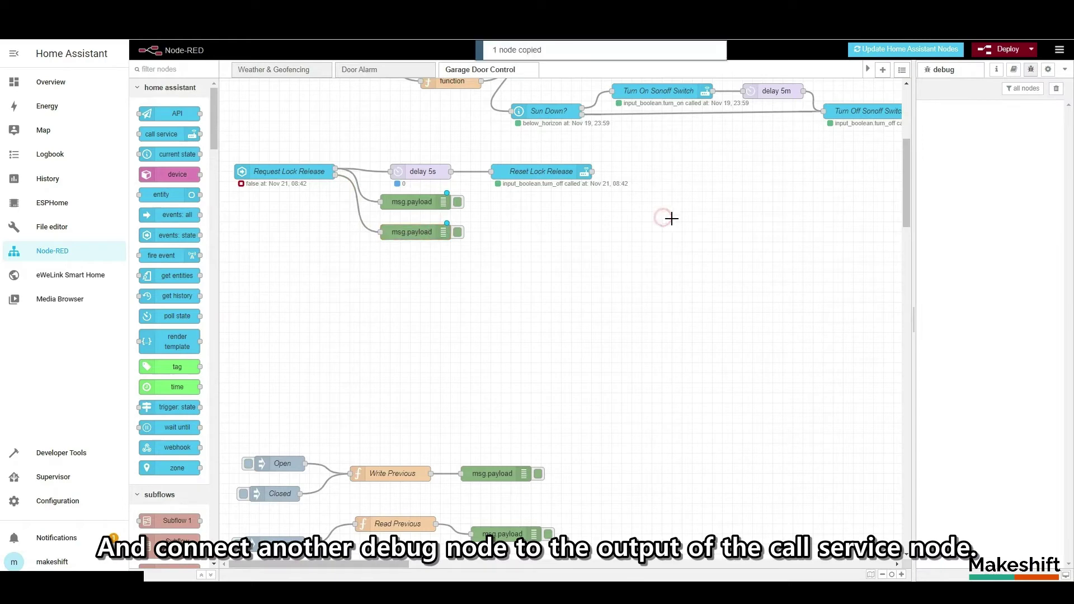
click(673, 219)
drag(593, 172, 633, 213)
click(980, 49)
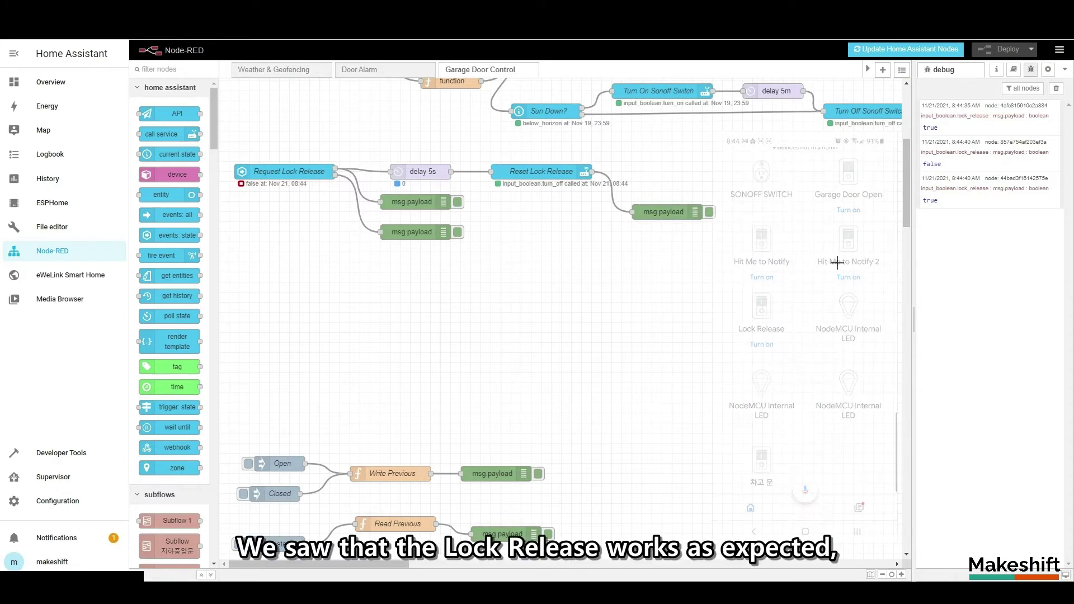
Delete the three test debug nodes from the lock release chain.
click(405, 234)
key(Delete)
click(416, 204)
key(Delete)
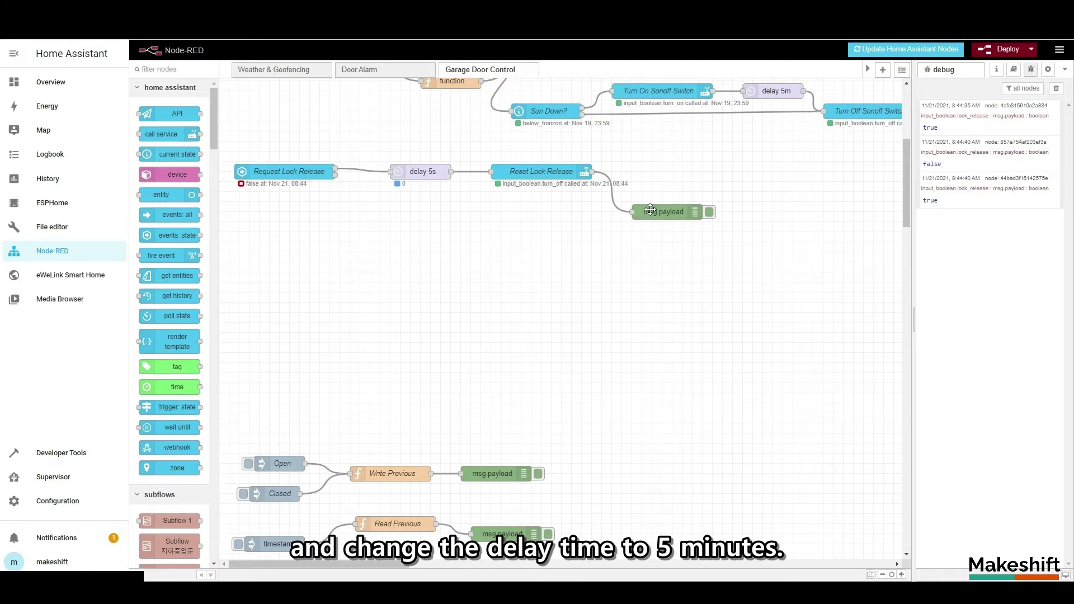
click(649, 211)
key(Delete)
Change the delay from 5 seconds to 5 minutes.
double_click(419, 172)
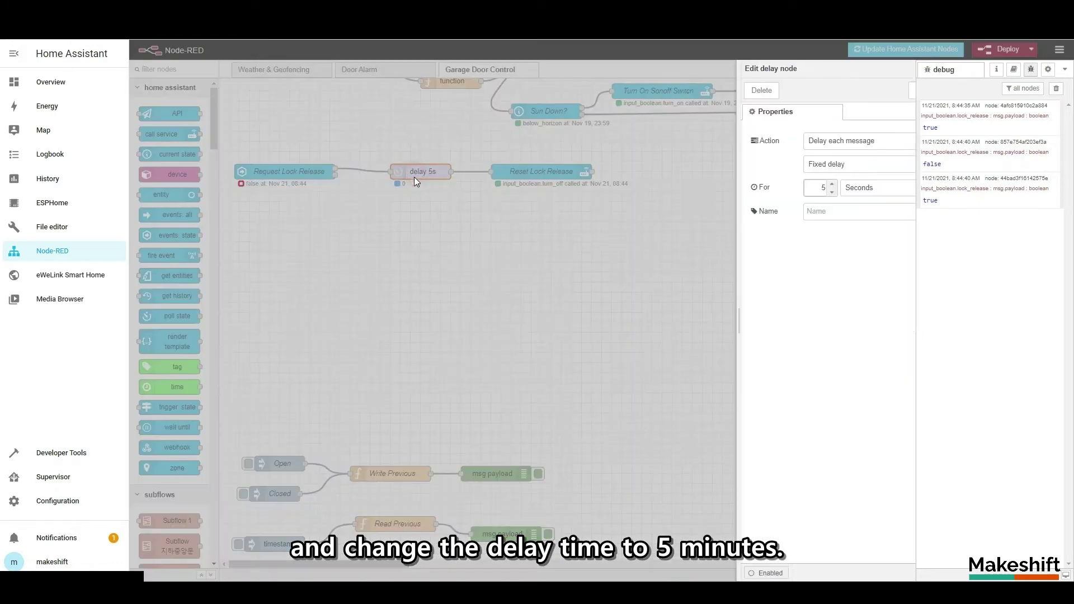
click(794, 188)
click(795, 219)
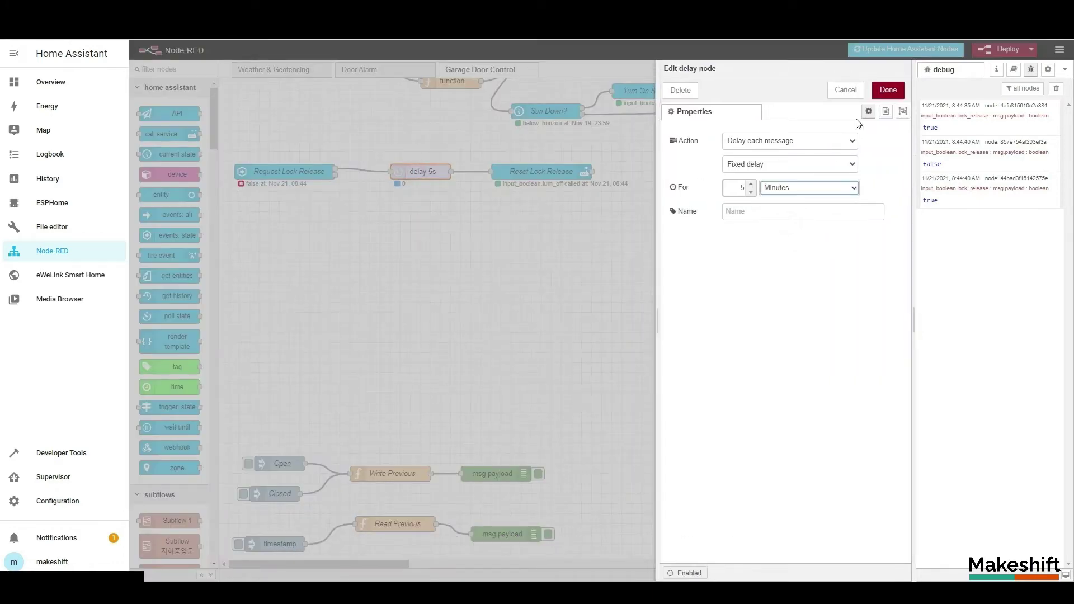
click(884, 91)
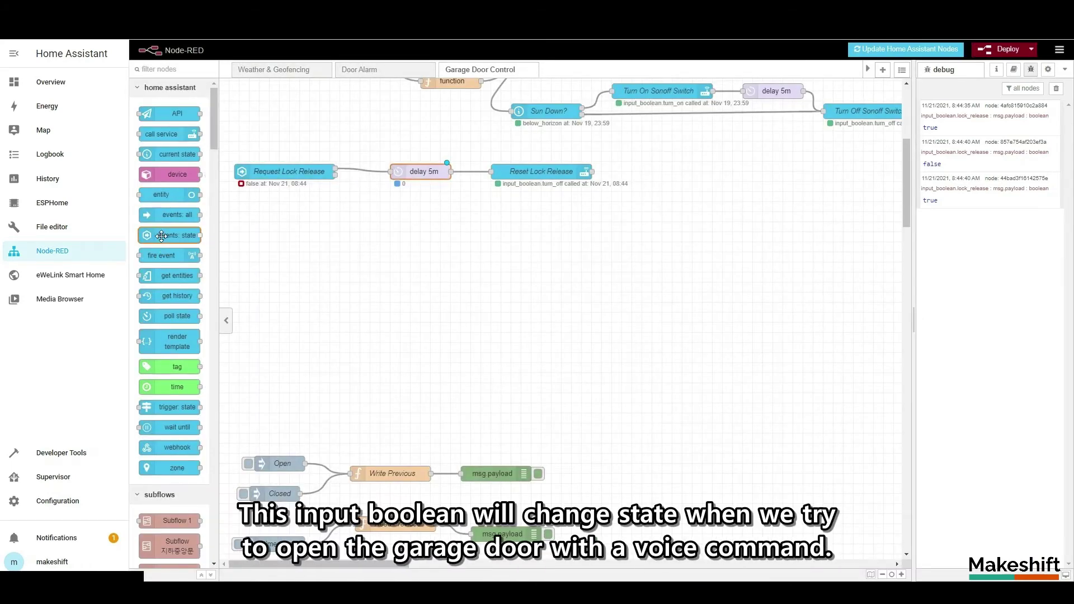
Add an events: state node 'Request Garage Open' watching input_boolean.garage_door_open for Boolean true.
drag(162, 235, 263, 231)
double_click(263, 231)
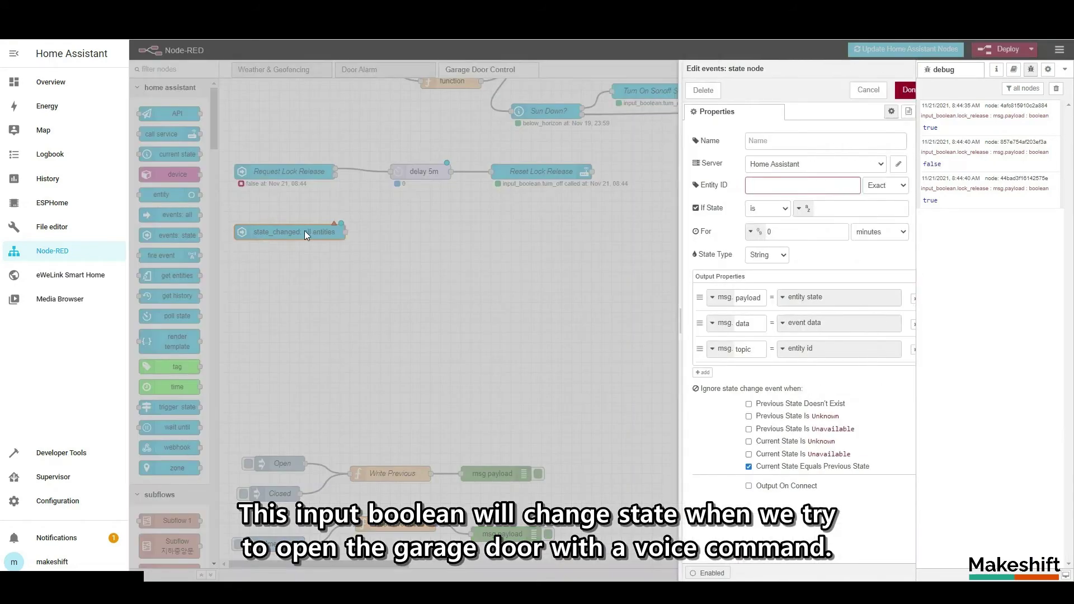
click(781, 143)
text(Request)
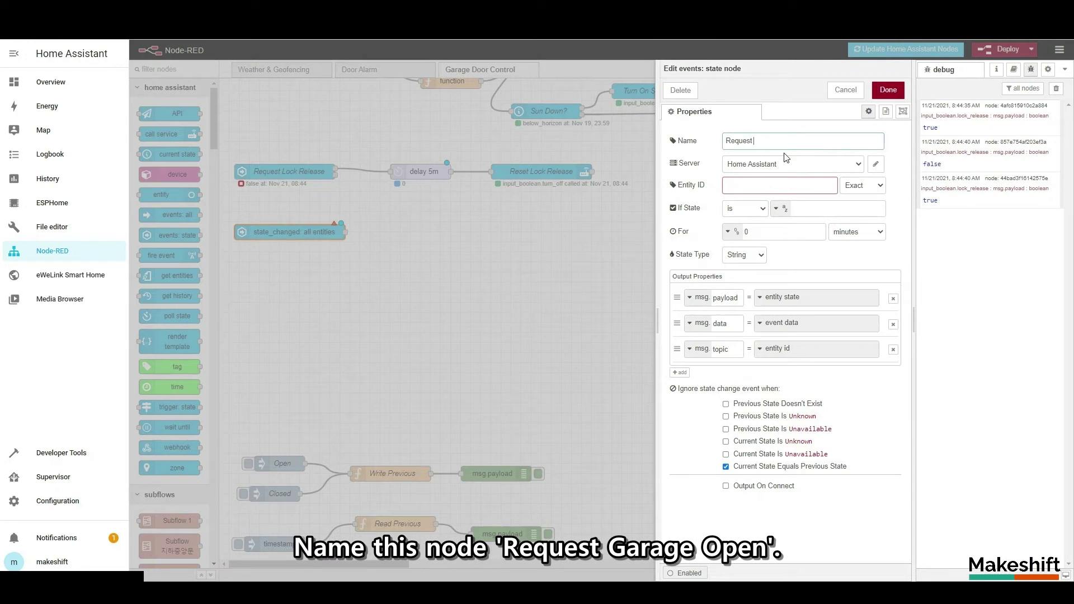
text( Garage Open)
click(805, 184)
text(input_b)
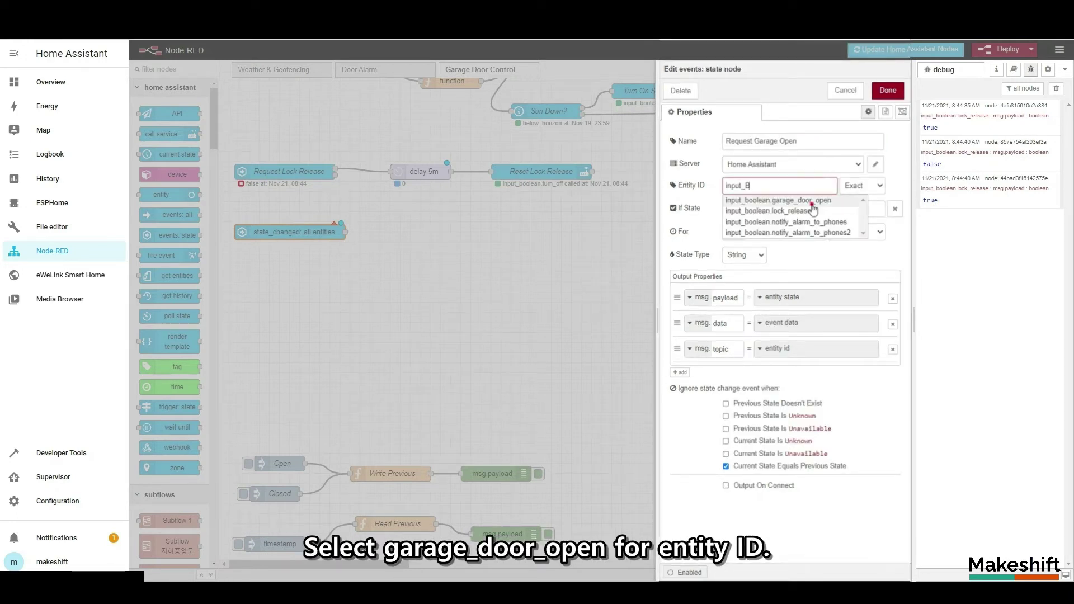
click(812, 197)
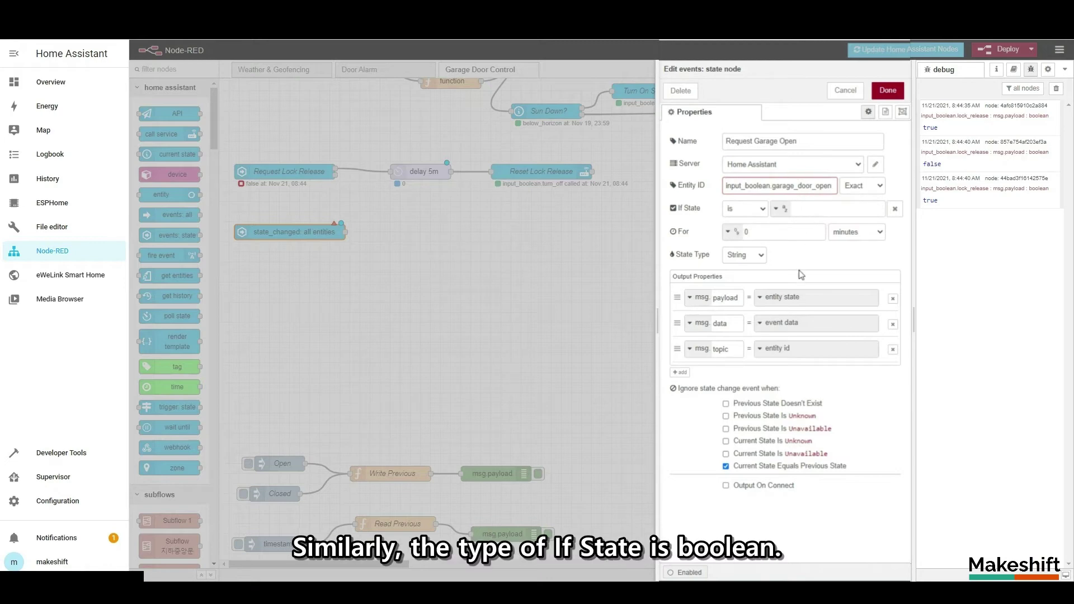
click(777, 210)
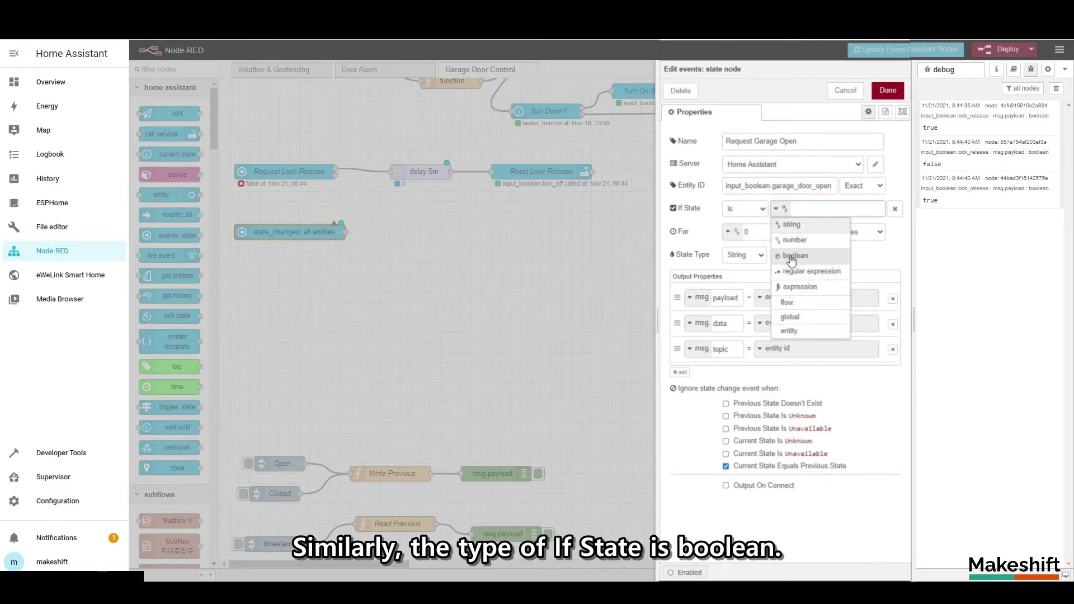
click(785, 258)
click(755, 257)
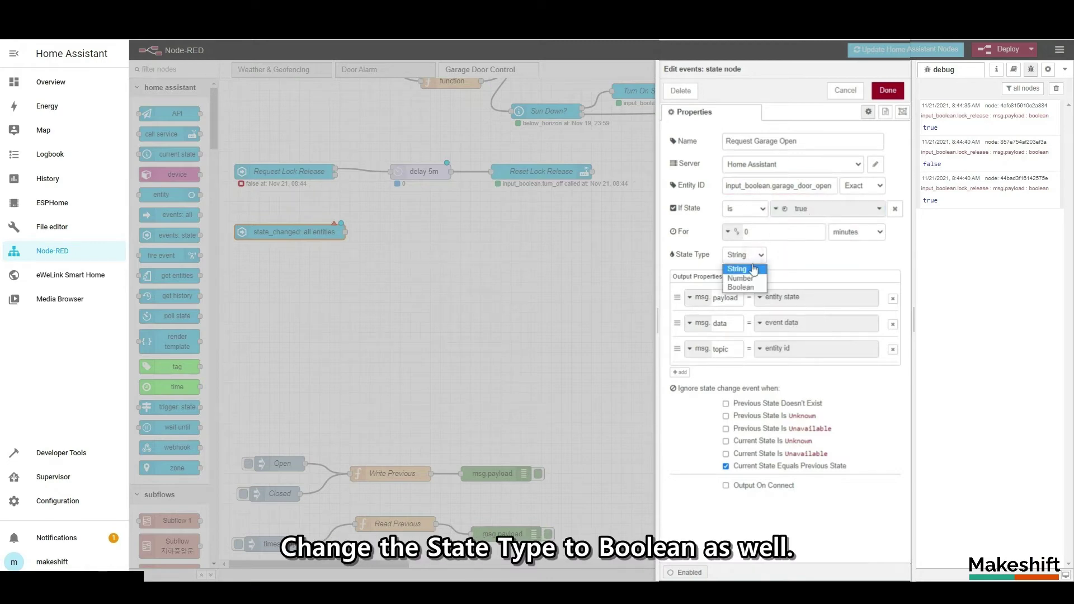
click(744, 289)
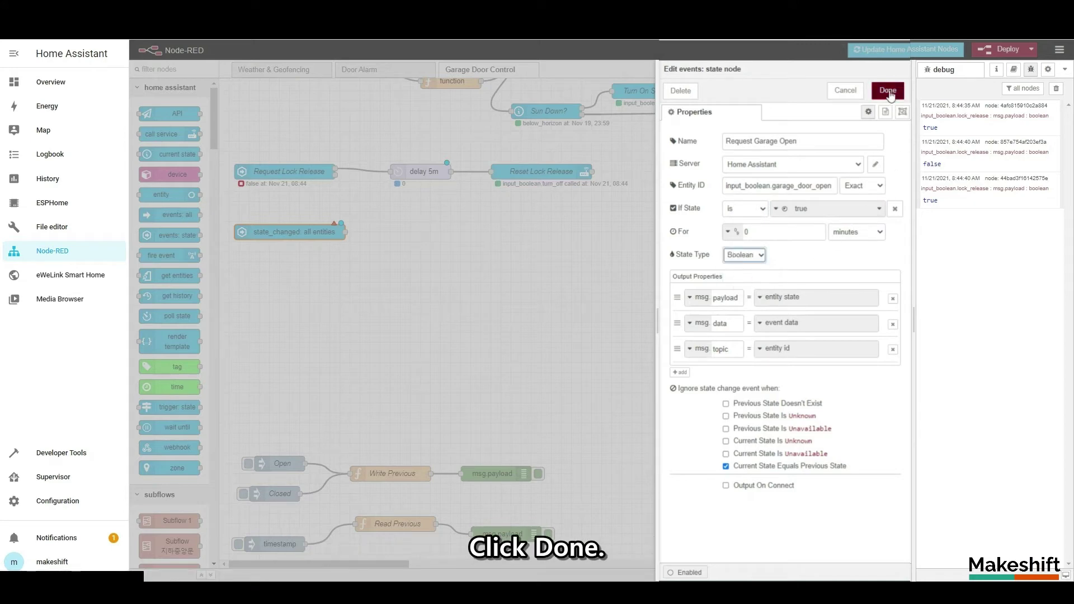
click(888, 90)
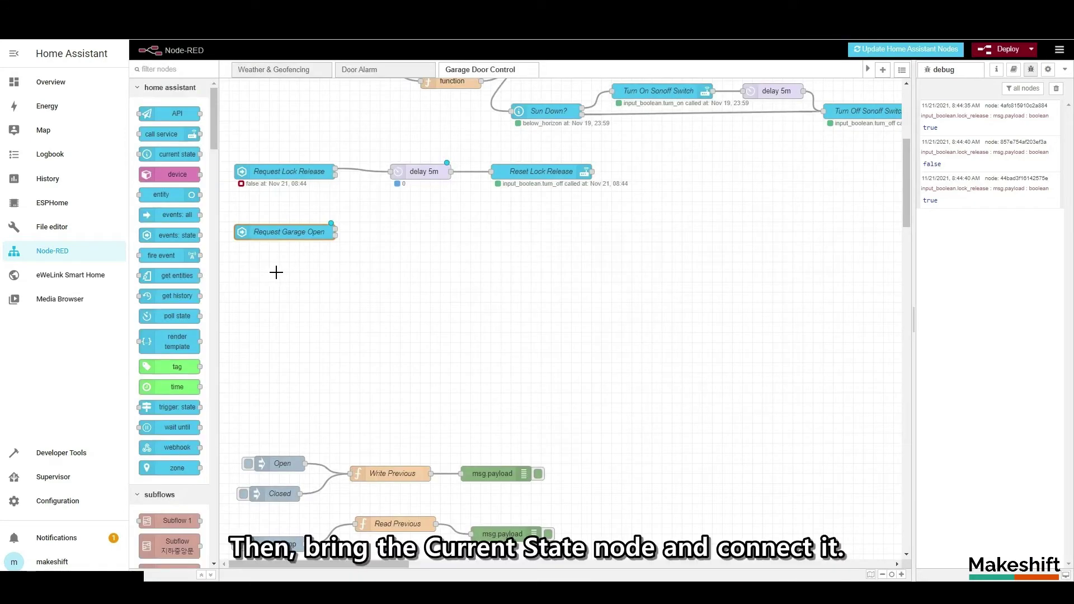
Add a current state node 'Check Door Already Open' on binary_sensor.garage_door_closed after Request Garage Open.
drag(168, 154, 361, 232)
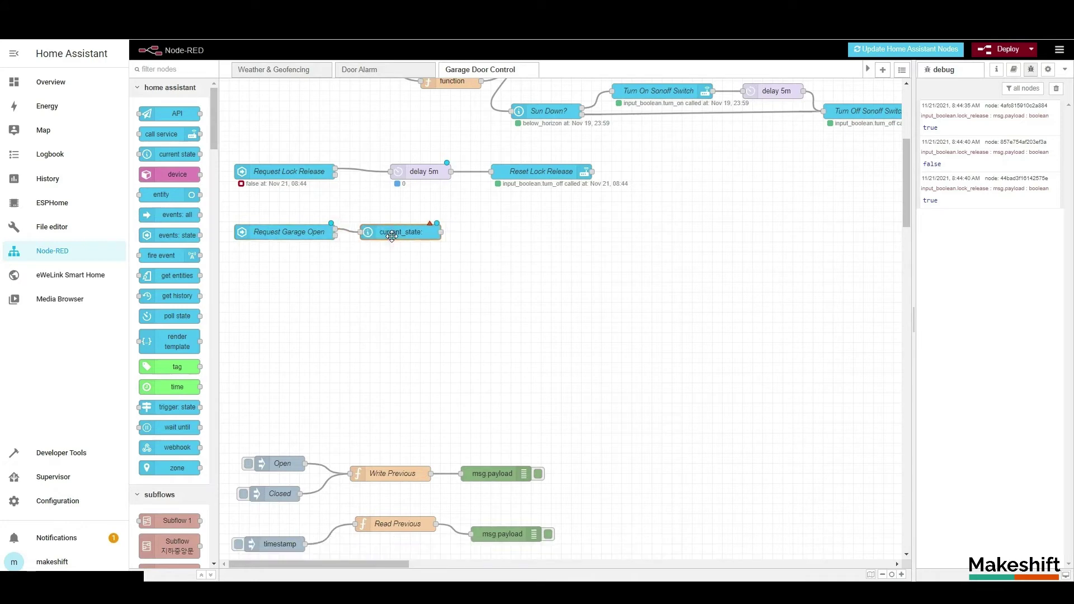
double_click(393, 234)
click(733, 141)
text(Check Door)
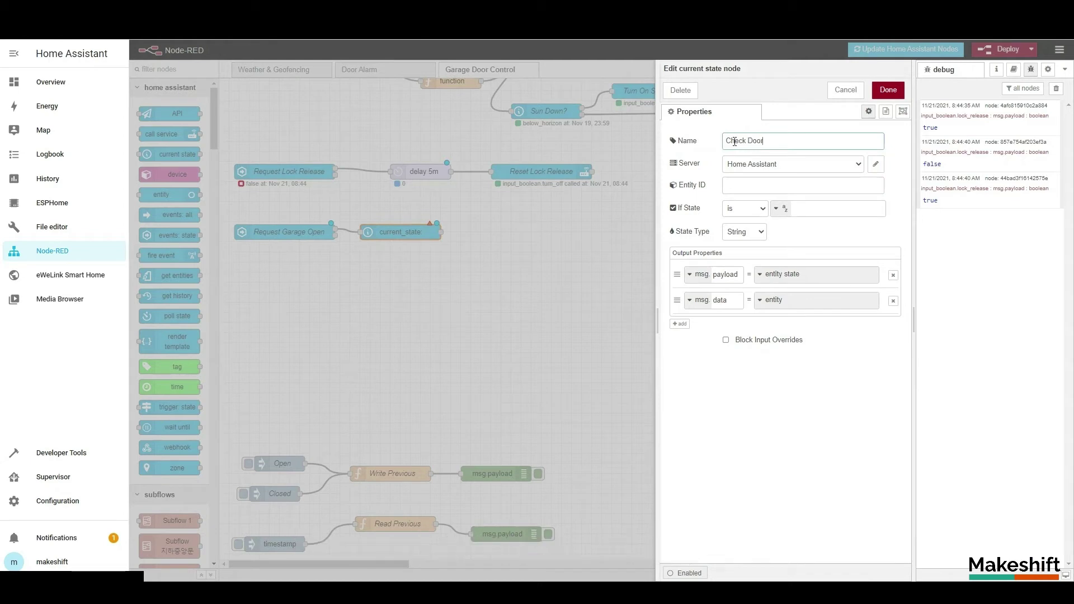
text( Already Open)
click(768, 187)
text(sensor)
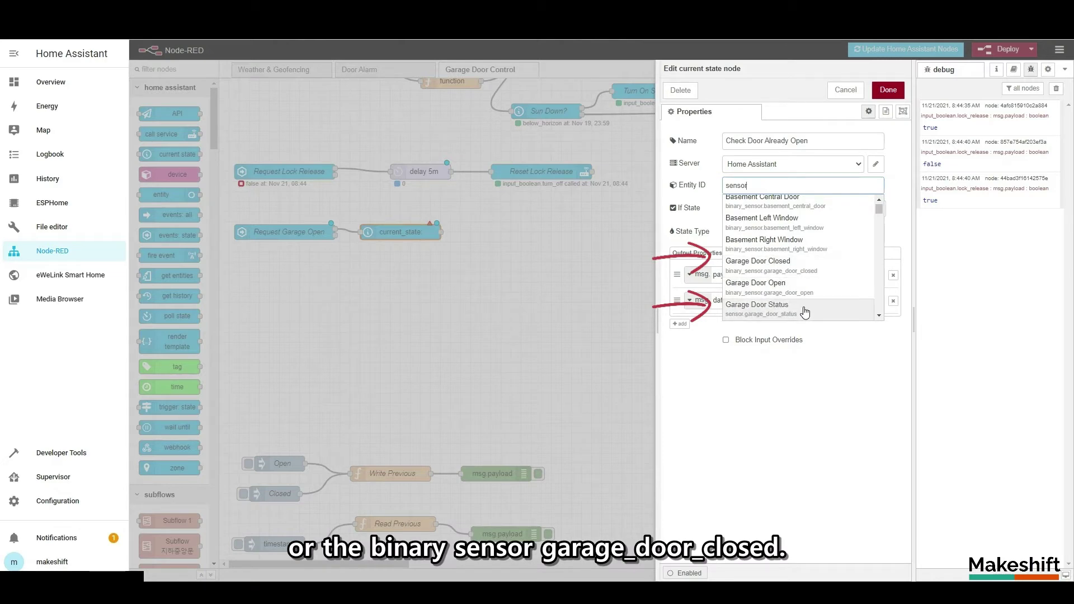
click(738, 271)
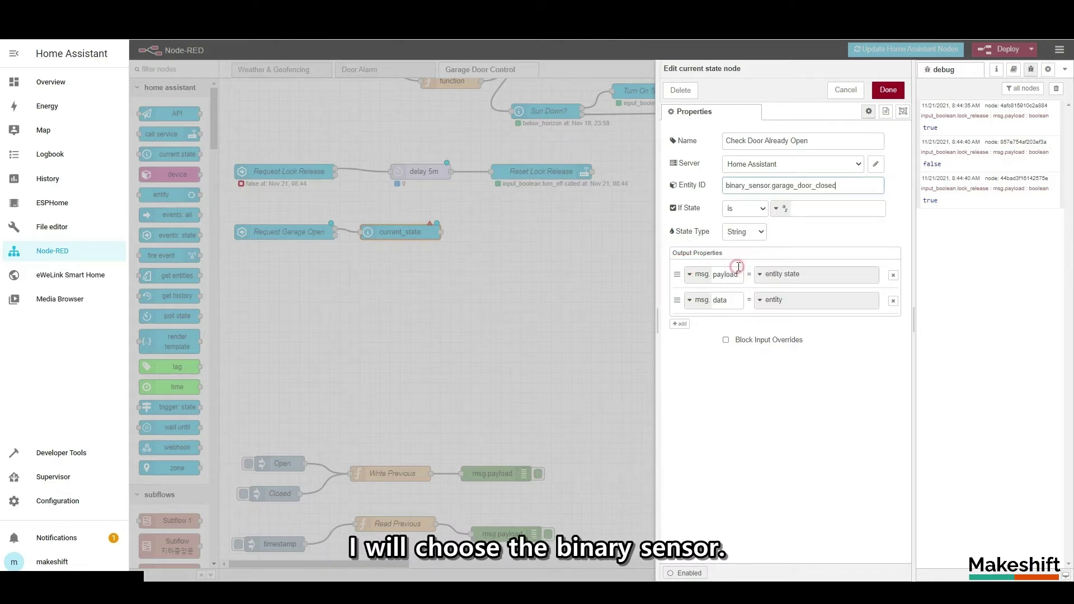
Set its If State to boolean true and State Type to Boolean.
click(778, 210)
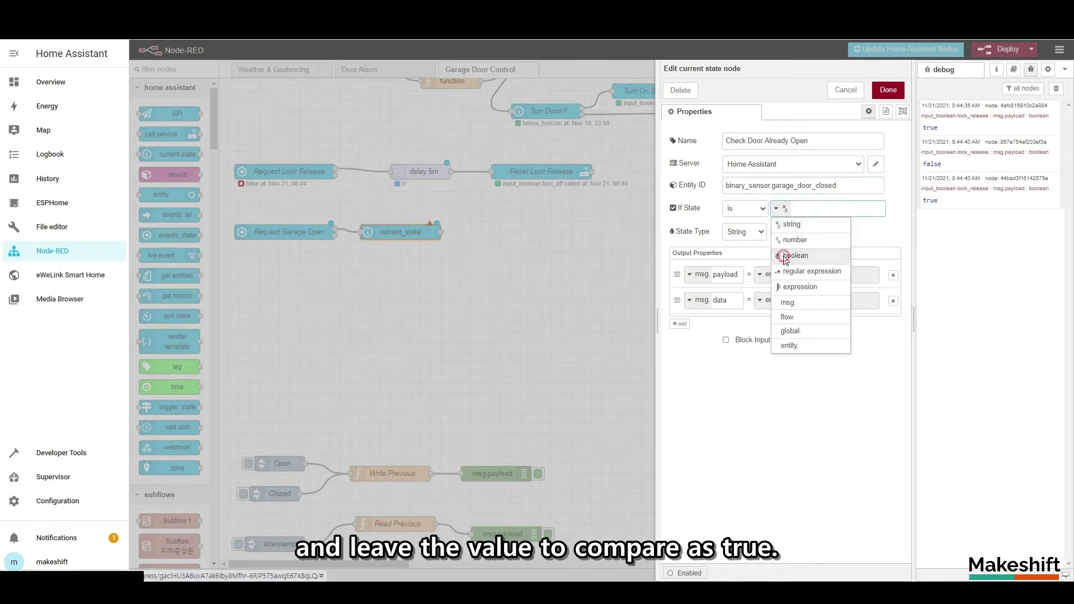
click(786, 256)
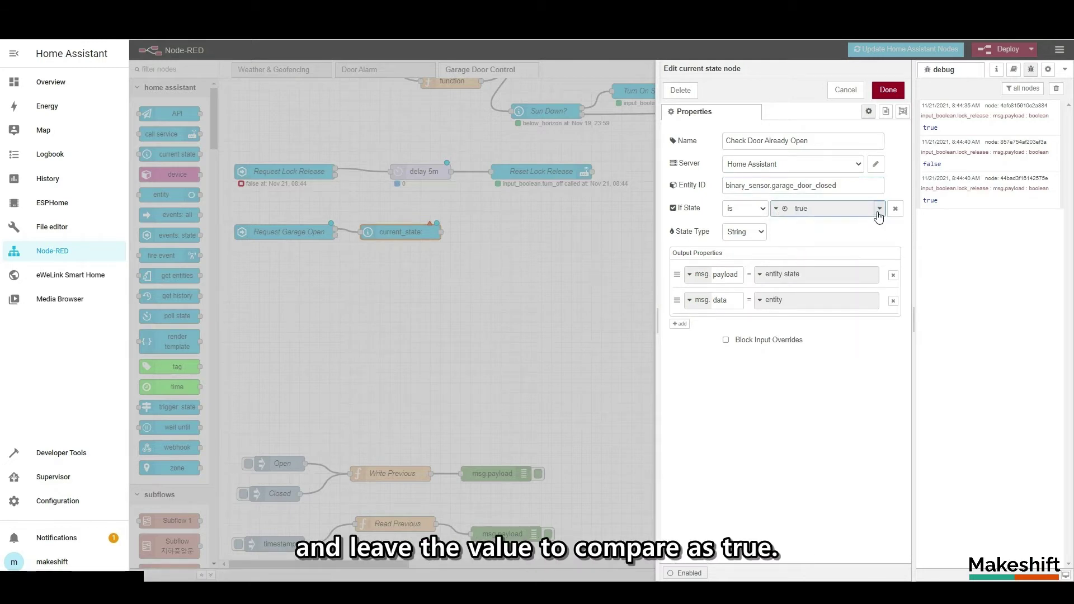
click(759, 234)
click(745, 264)
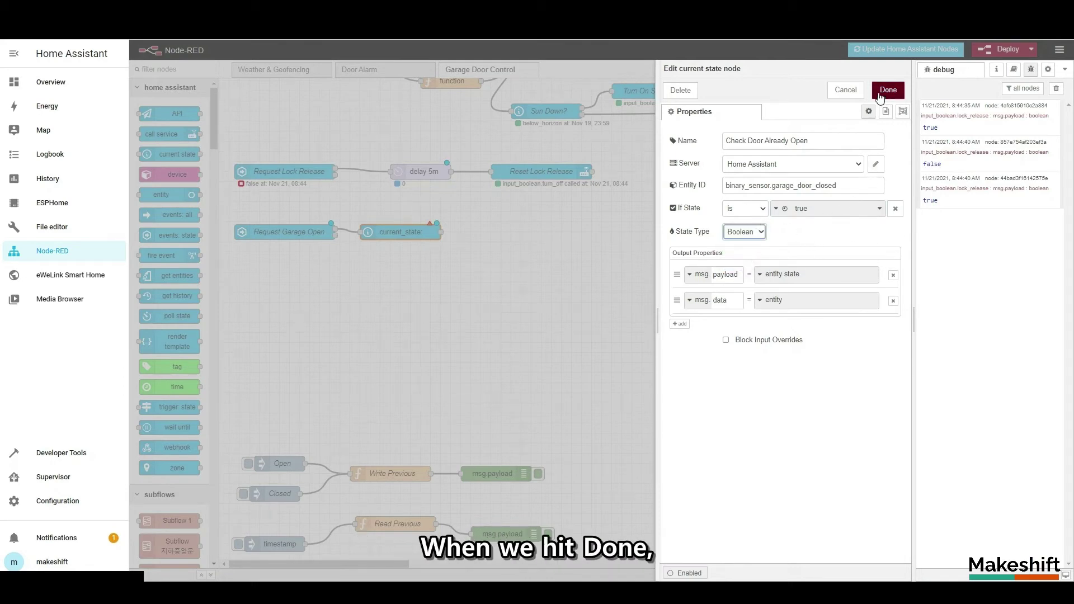
click(887, 92)
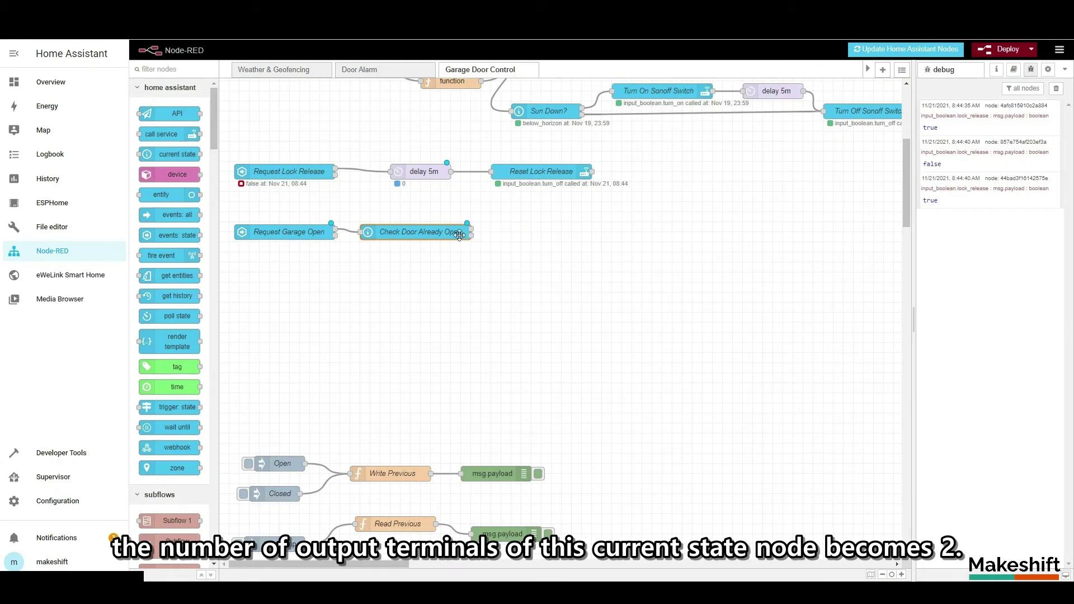
double_click(437, 233)
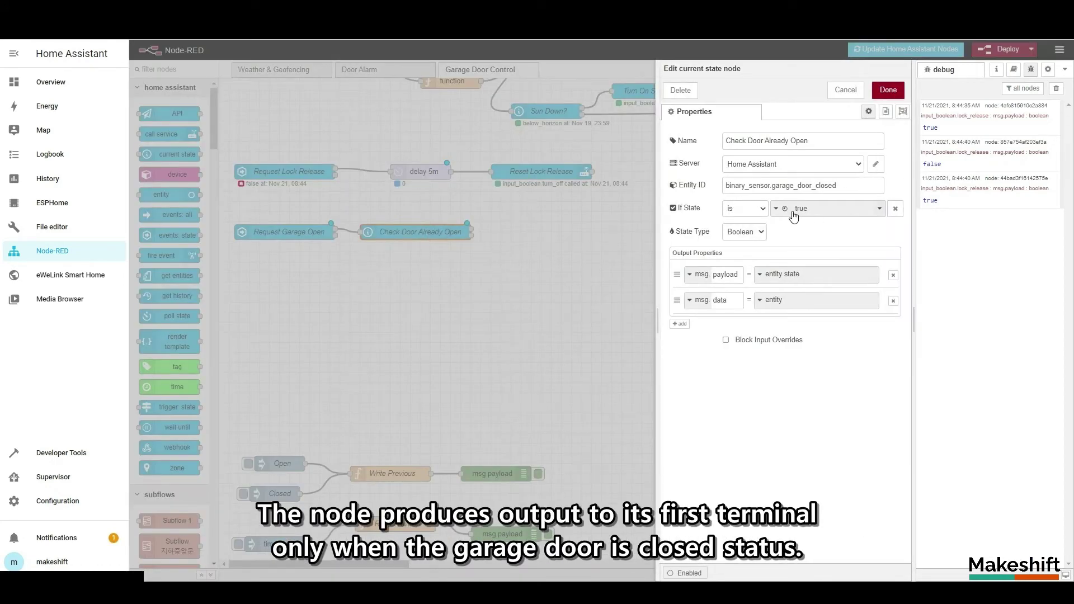
click(876, 94)
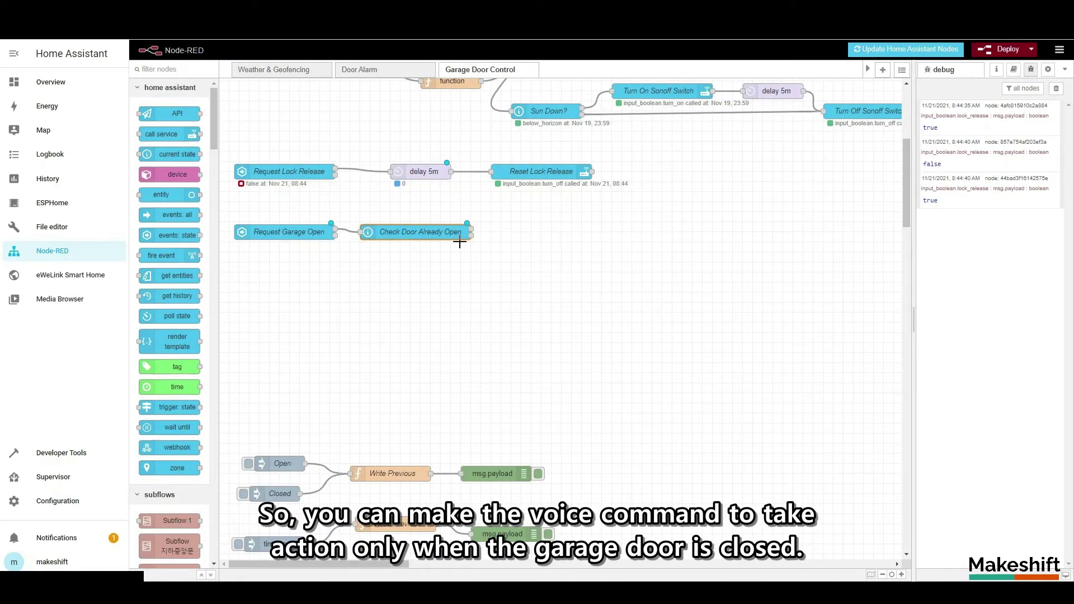
click(696, 317)
Copy the Open change node and the Google TTS node to the bottom of the flow.
scroll(689, 317, up, 5)
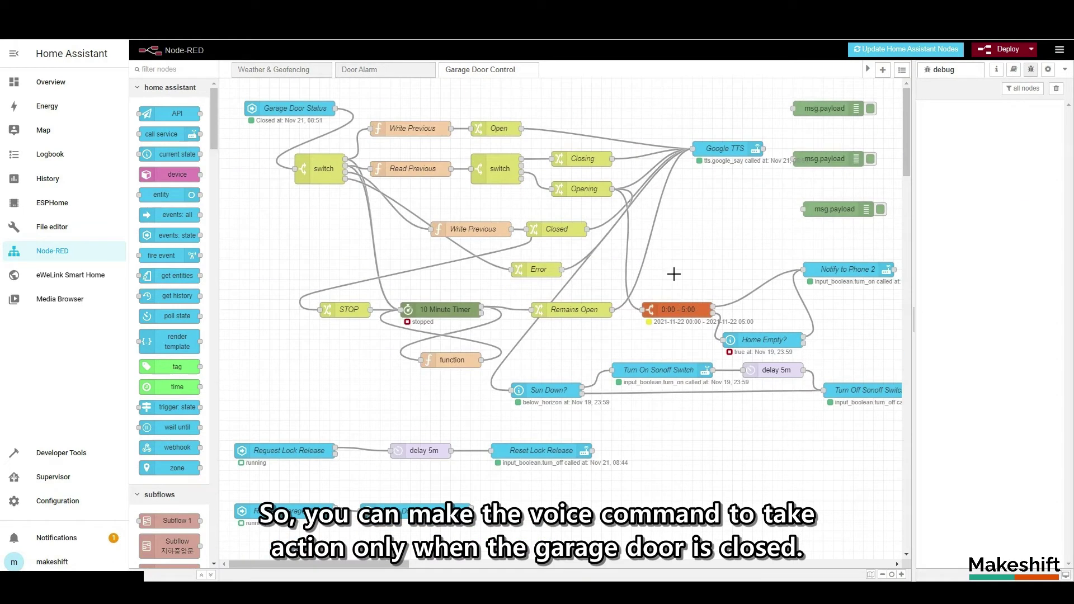
click(500, 129)
key(ctrl+c)
key(ctrl+v)
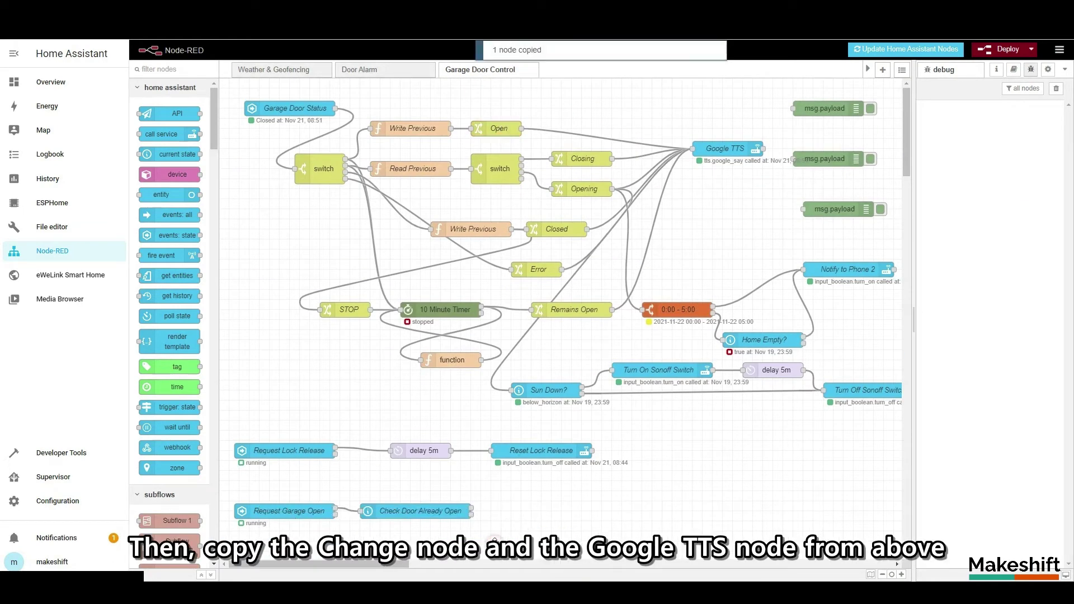
click(505, 560)
click(706, 150)
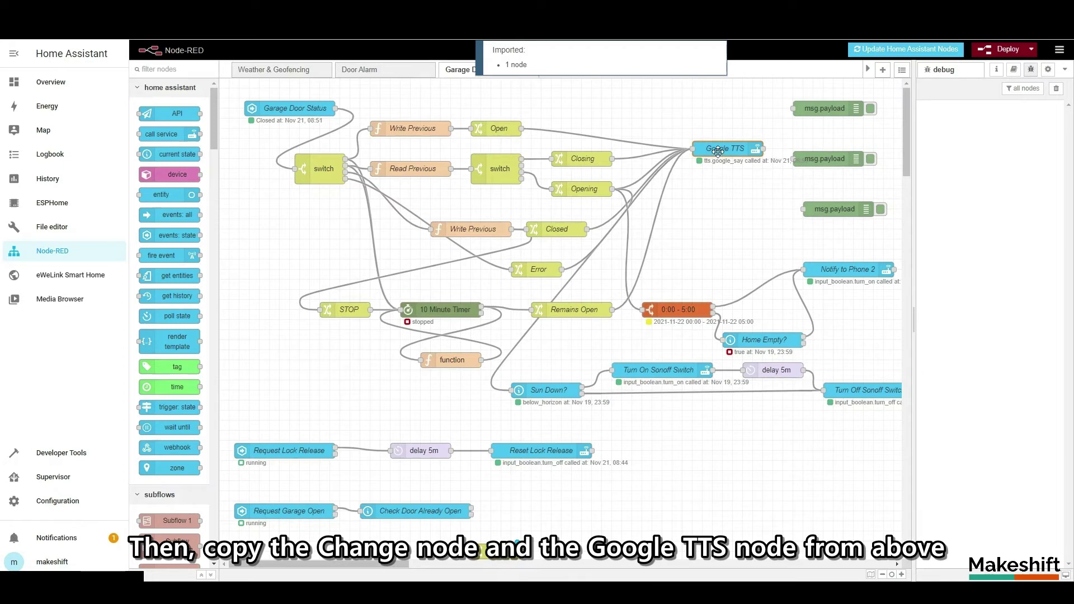
key(ctrl+c)
key(ctrl+v)
click(626, 561)
scroll(618, 492, down, 4)
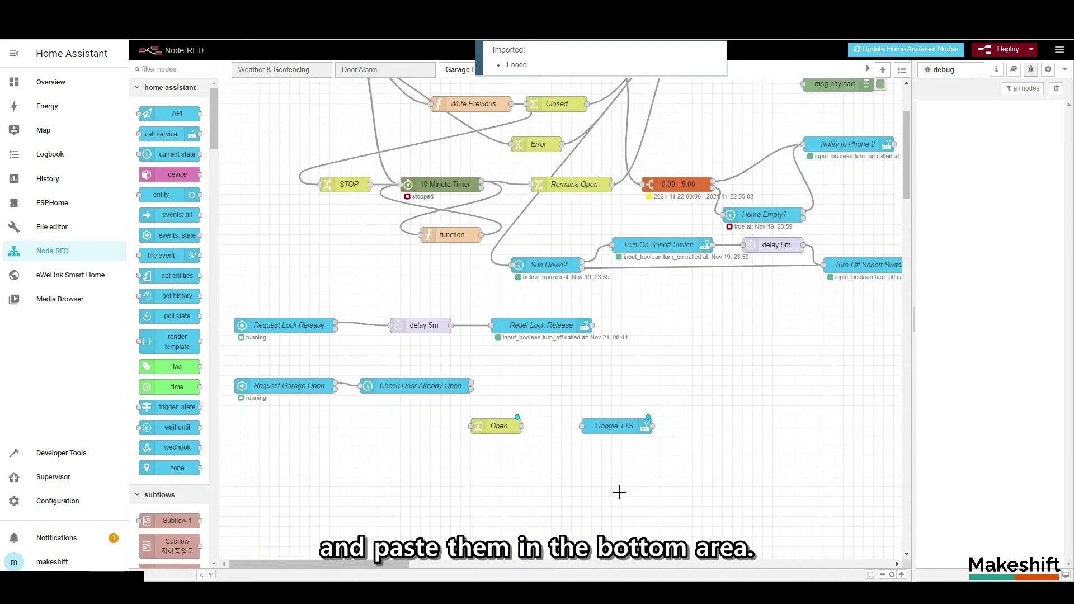
Rename the Open copy to 'Already Open' with payload 'Garage Door Is Already Open'.
double_click(497, 328)
click(730, 142)
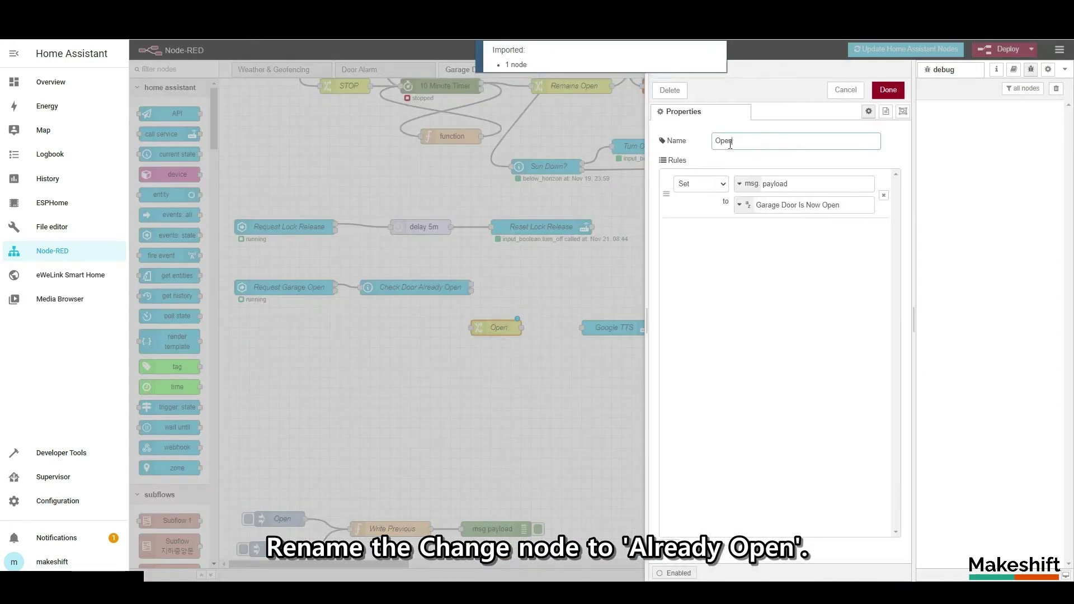
text(Already)
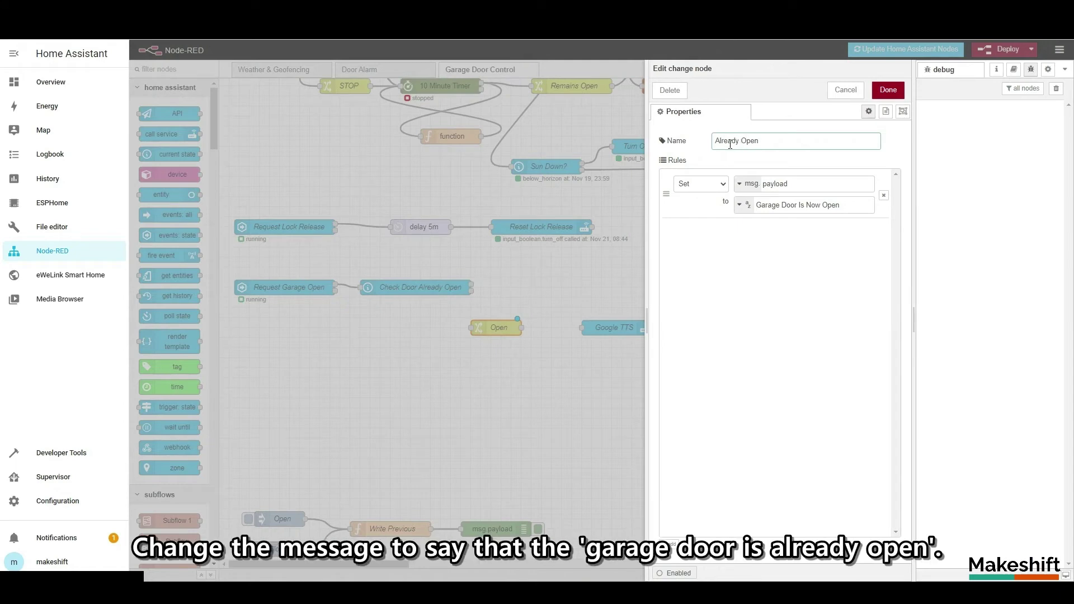
click(809, 205)
text(Already)
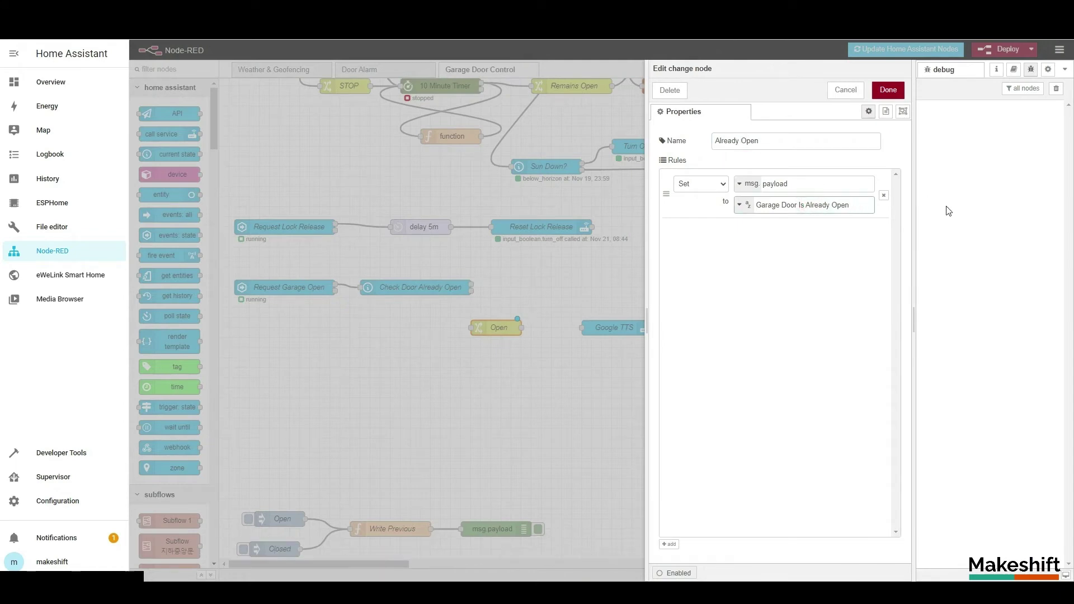
click(888, 90)
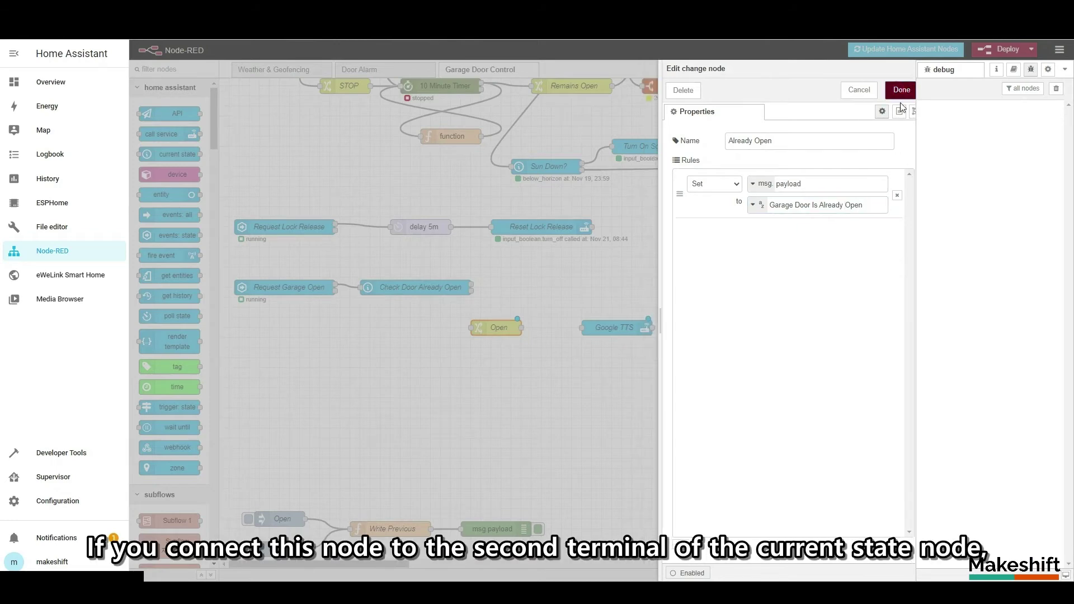
Wire Check Door Already Open to Already Open, then to Google TTS, and tidy their positions.
drag(497, 330, 507, 330)
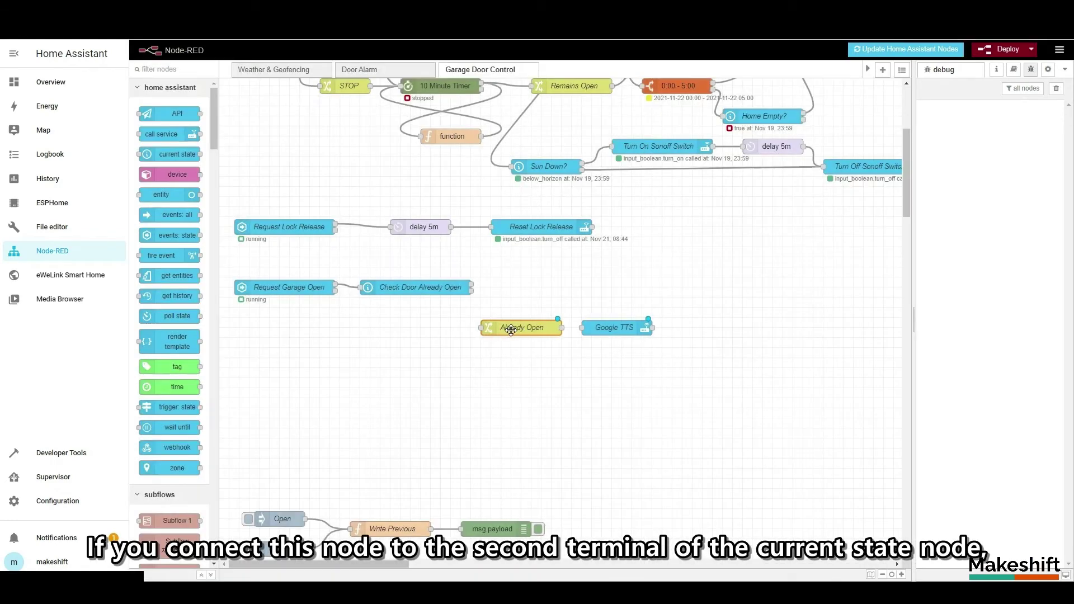
drag(473, 292, 483, 329)
drag(566, 329, 578, 327)
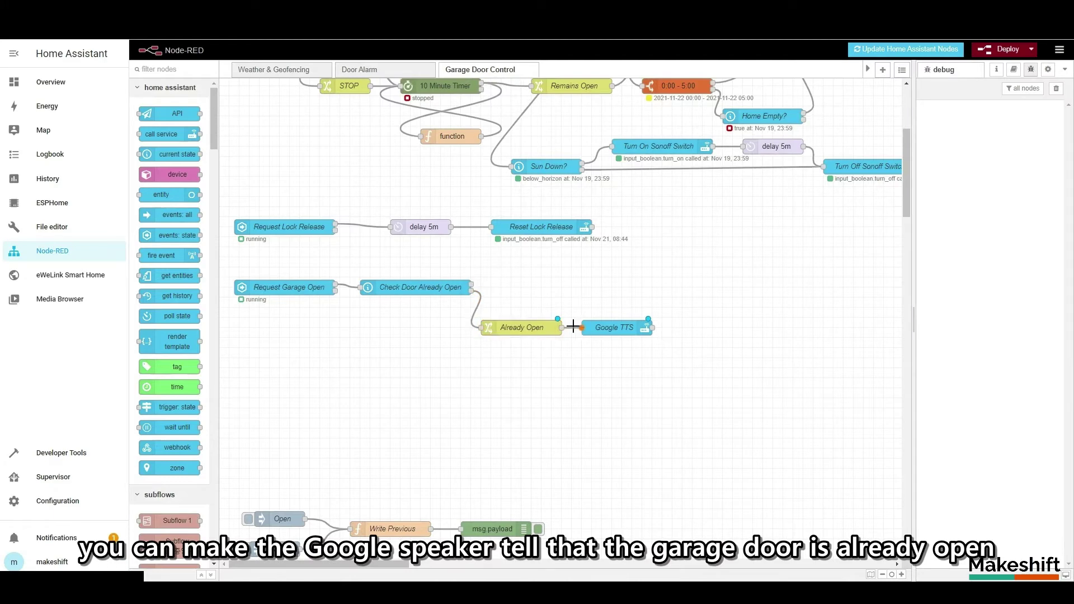
drag(527, 304, 638, 348)
drag(511, 333, 466, 345)
drag(606, 333, 543, 343)
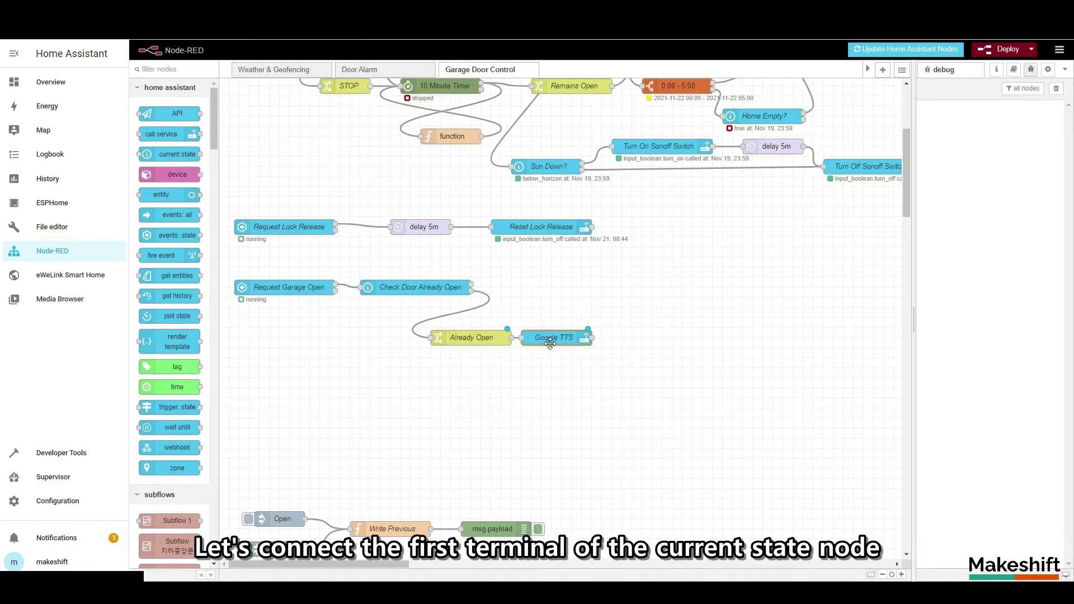
click(614, 387)
Add a copy of the msg.payload debug node fed by Check Door Already Open.
click(512, 529)
key(ctrl+c)
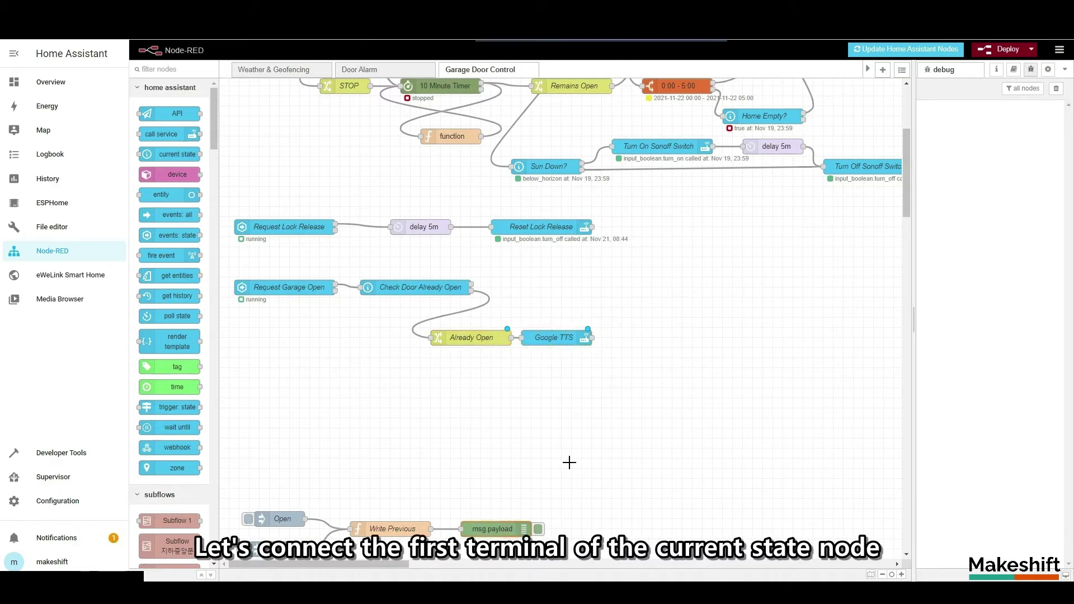
click(585, 272)
key(ctrl+v)
click(593, 269)
drag(472, 287, 565, 268)
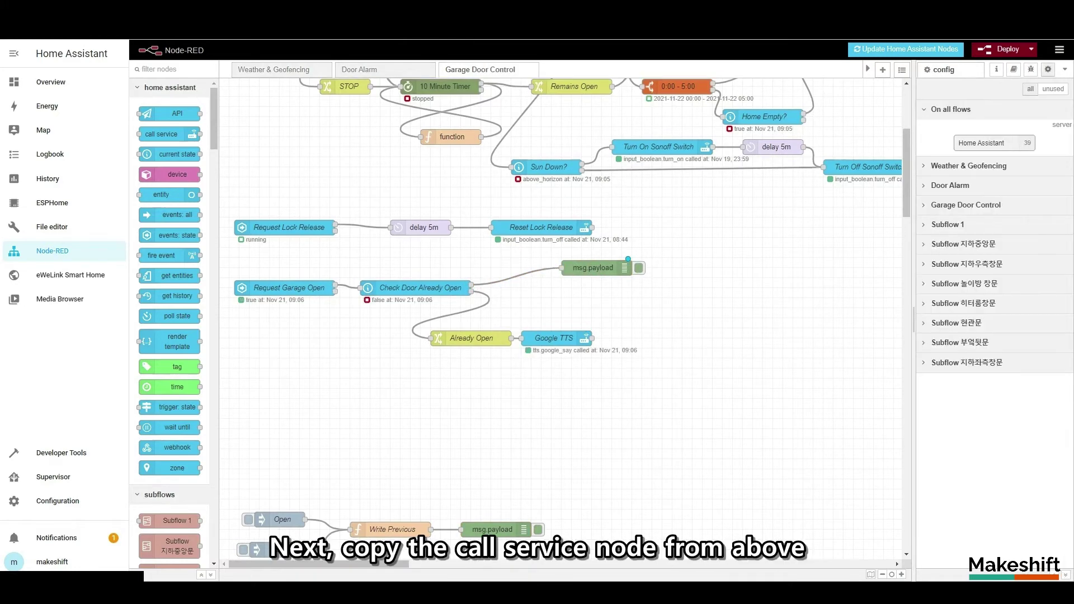
Duplicate the Reset Lock Release node and wire the copy after Request Garage Open.
click(541, 234)
key(ctrl+c)
click(412, 259)
key(ctrl+v)
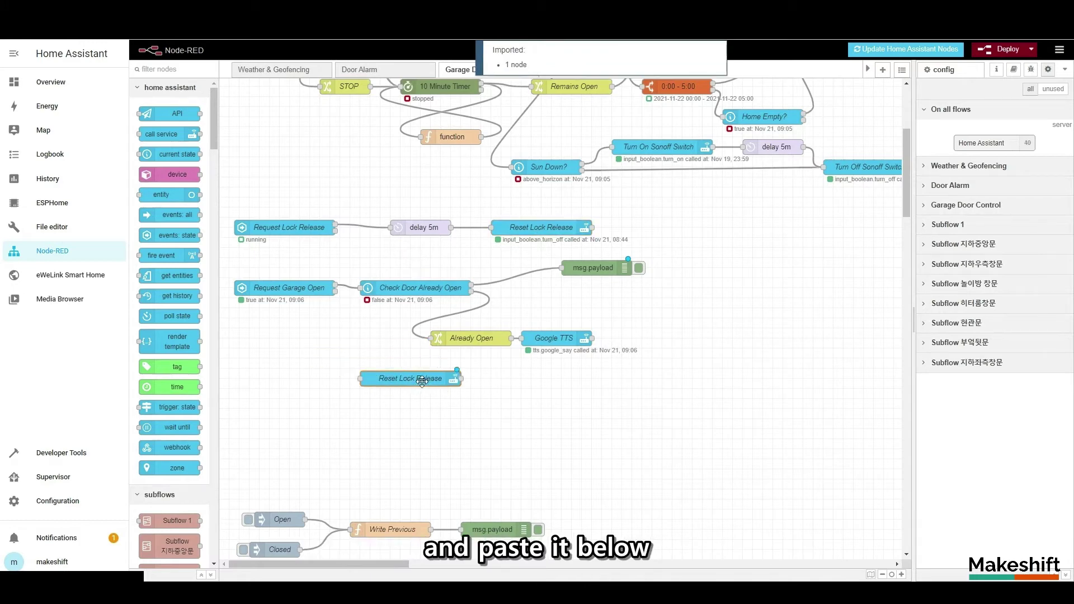
click(424, 265)
drag(336, 288, 386, 271)
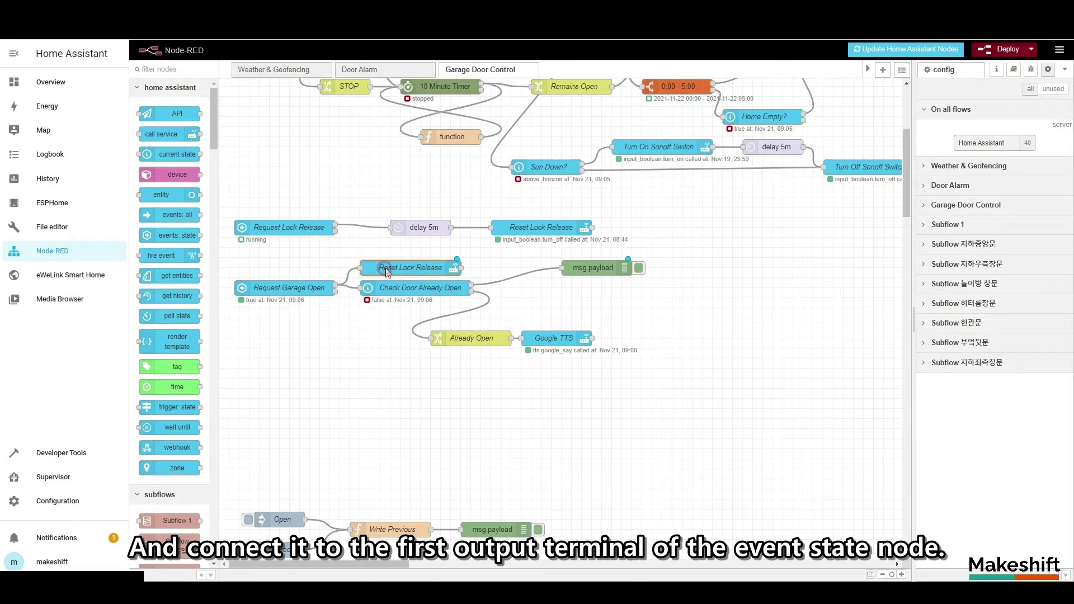
Rename the copy Reset Garage Open and point it at input_boolean.garage_door_open.
double_click(387, 271)
drag(747, 140, 873, 146)
text(Garage Open)
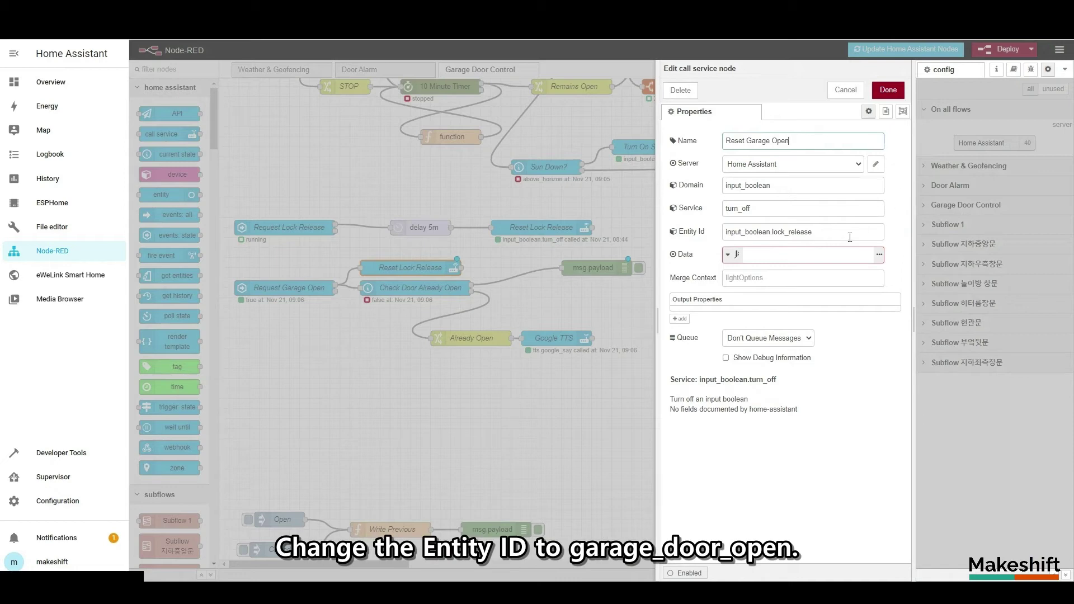
click(850, 237)
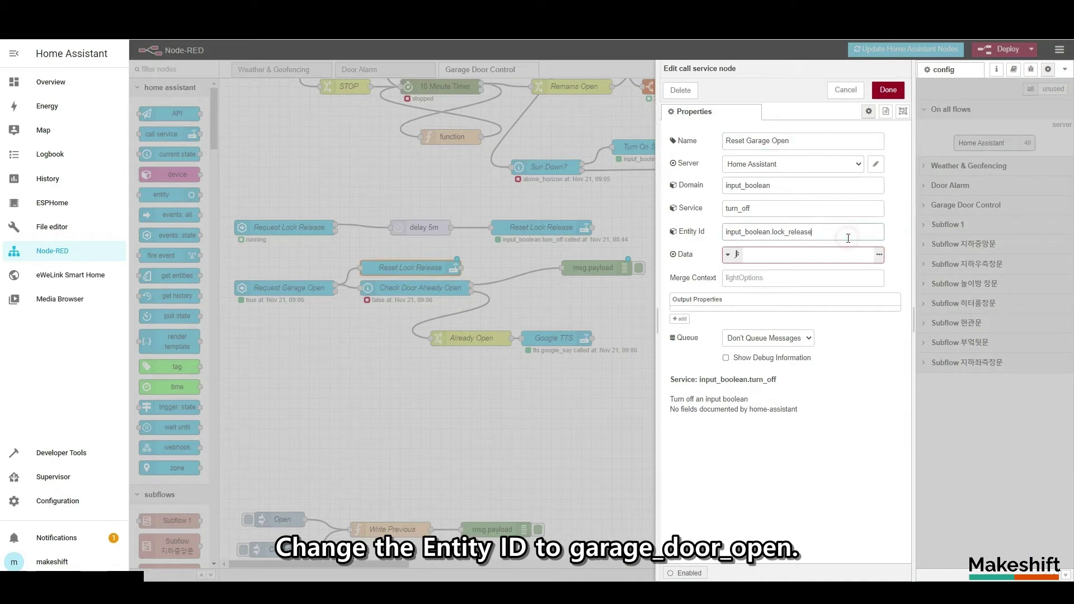
key(BackSpace)
key(BackSpace)
key(BackSpace)
key(BackSpace)
key(BackSpace)
key(BackSpace)
key(BackSpace)
key(BackSpace)
key(BackSpace)
key(BackSpace)
key(BackSpace)
key(BackSpace)
click(828, 252)
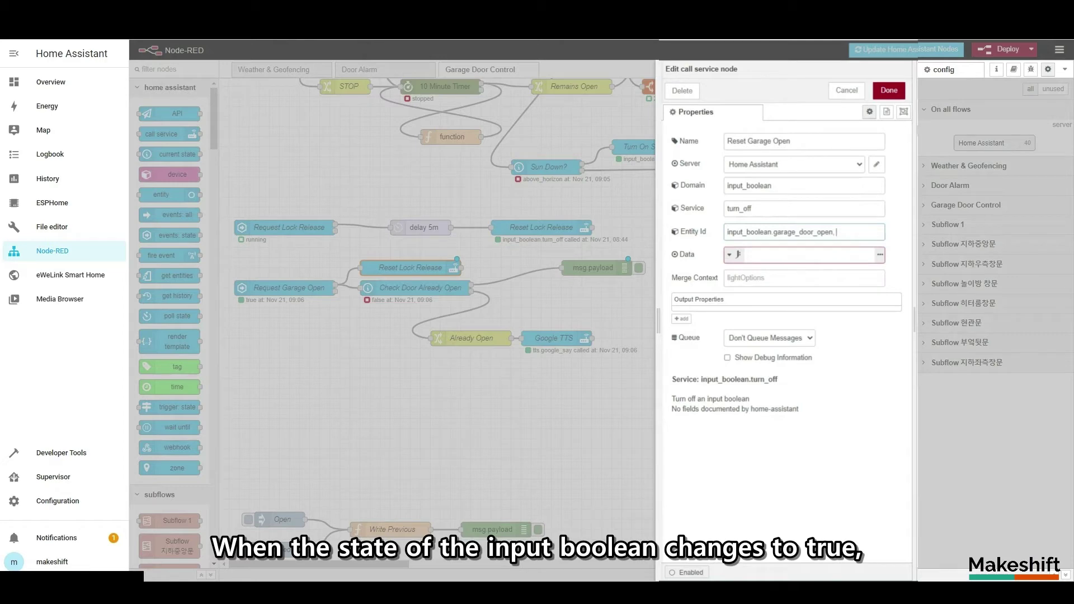
click(889, 91)
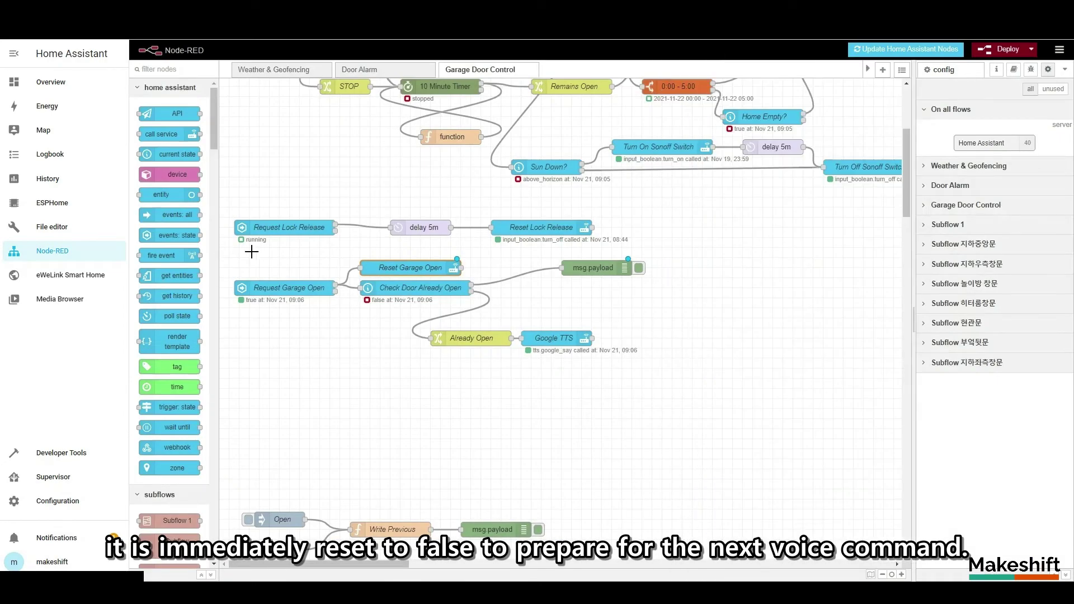
drag(233, 252, 643, 375)
Shift the garage-open nodes down, deploy the flow, and raise Reset Garage Open slightly.
drag(603, 272, 598, 293)
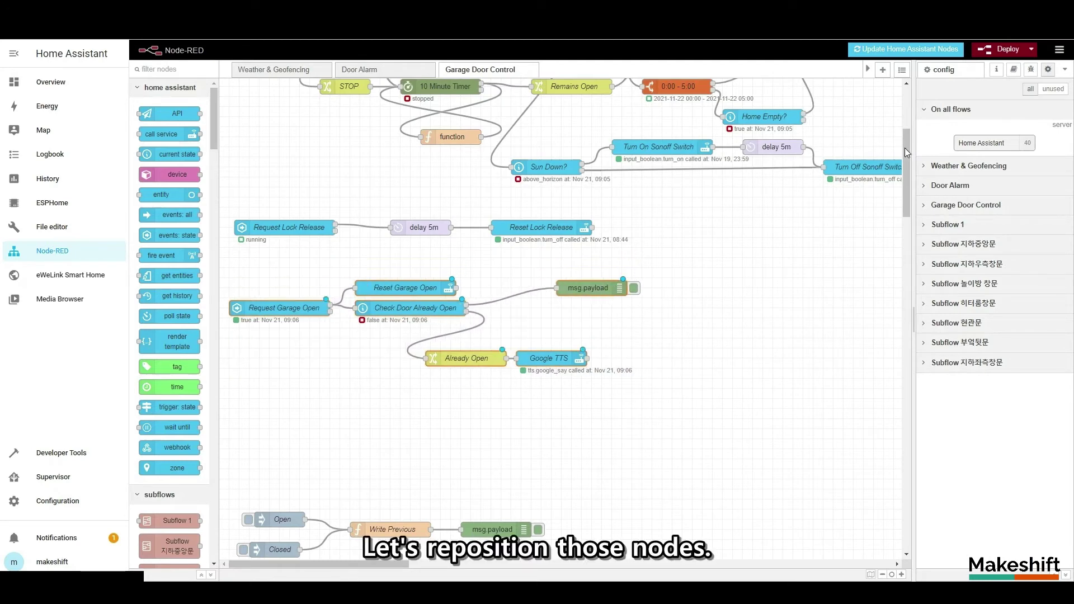
click(997, 56)
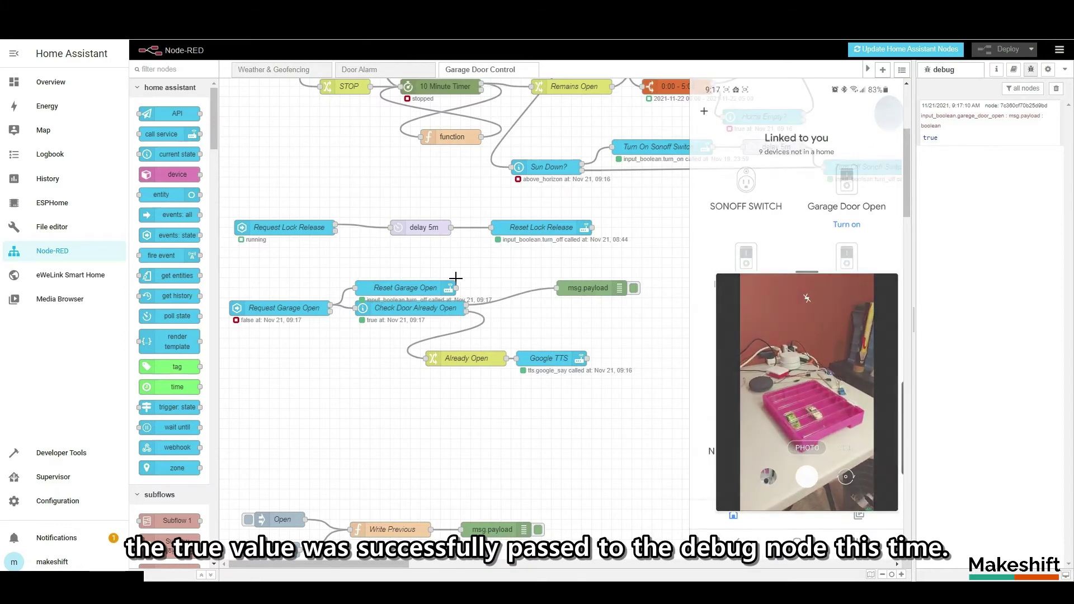
mouse_move(431, 288)
mouse_down()
mouse_move(425, 279)
mouse_move(436, 279)
mouse_up()
Delete the msg.payload debug node and wire a new current state node after Check Door Already Open.
click(587, 288)
key(Delete)
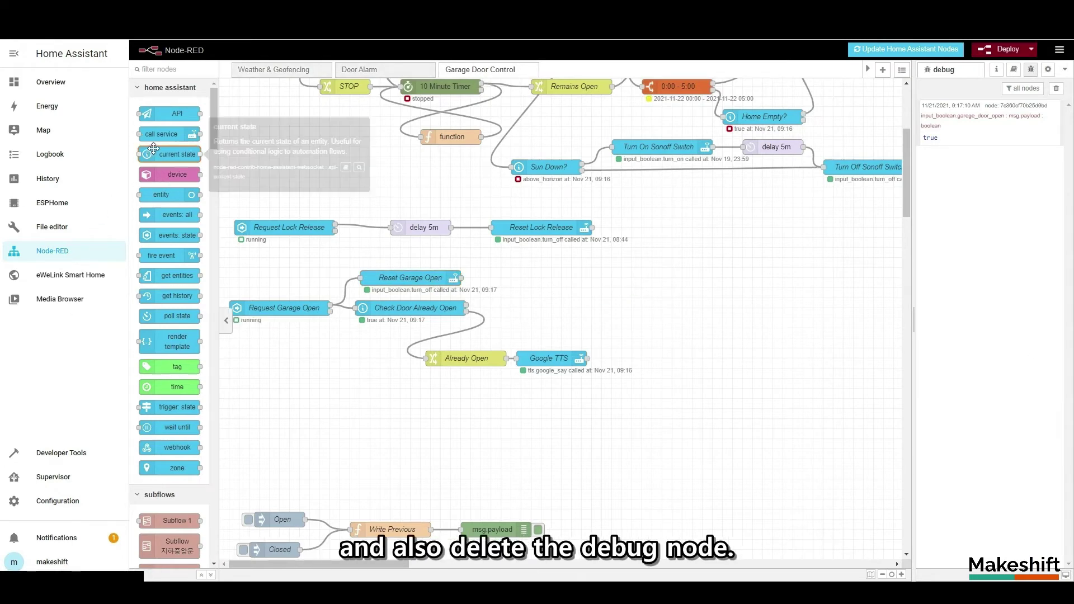
drag(160, 156, 558, 301)
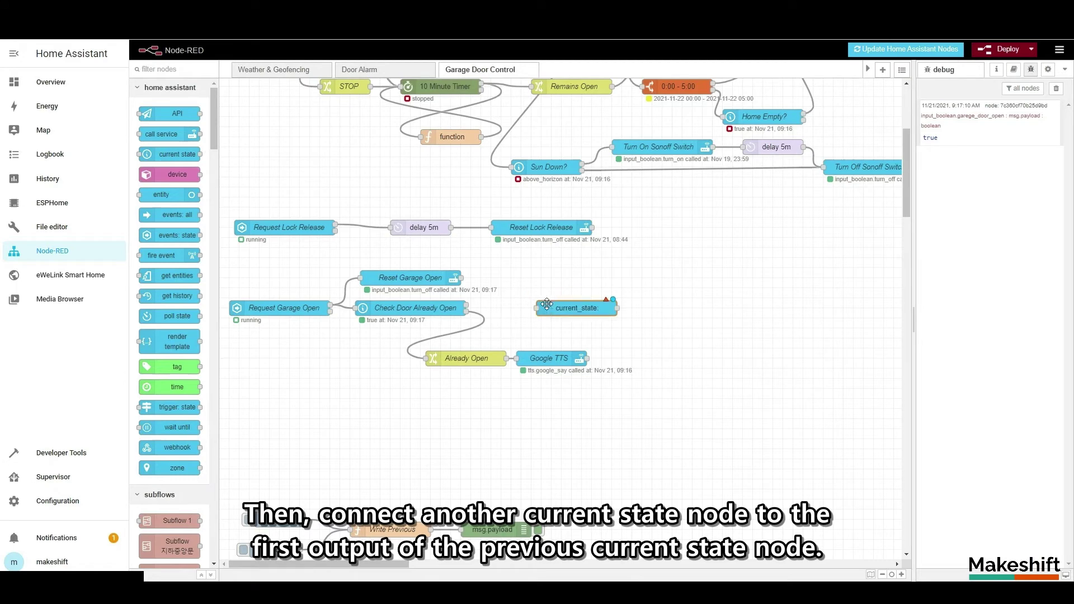
drag(466, 305, 528, 288)
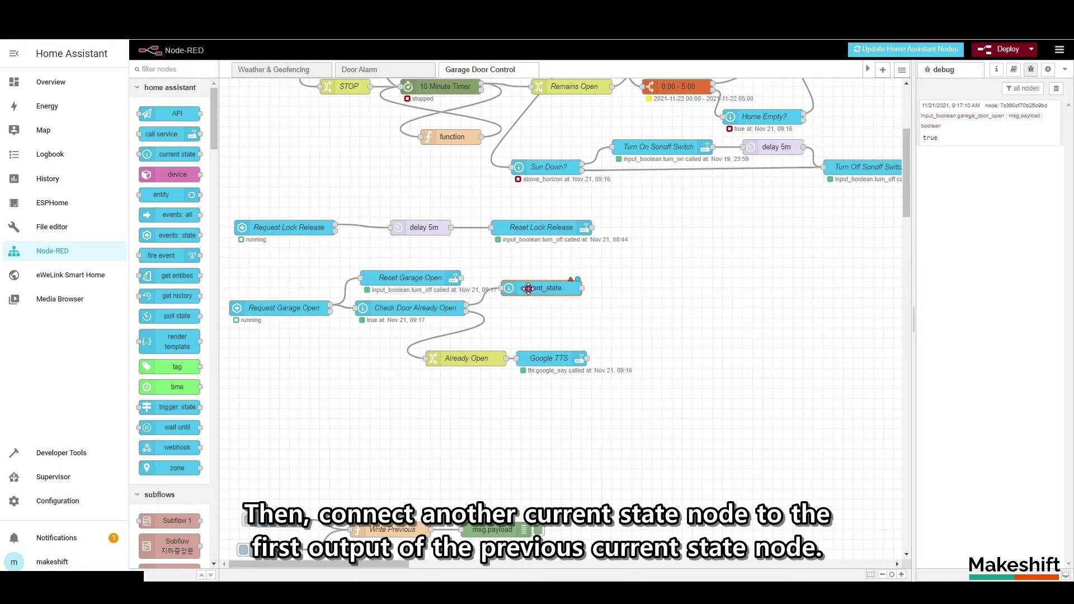
double_click(528, 289)
Name it Check Lock Release, testing input_boolean.lock_release for Boolean true.
click(790, 139)
text(Check Lock Release)
click(773, 185)
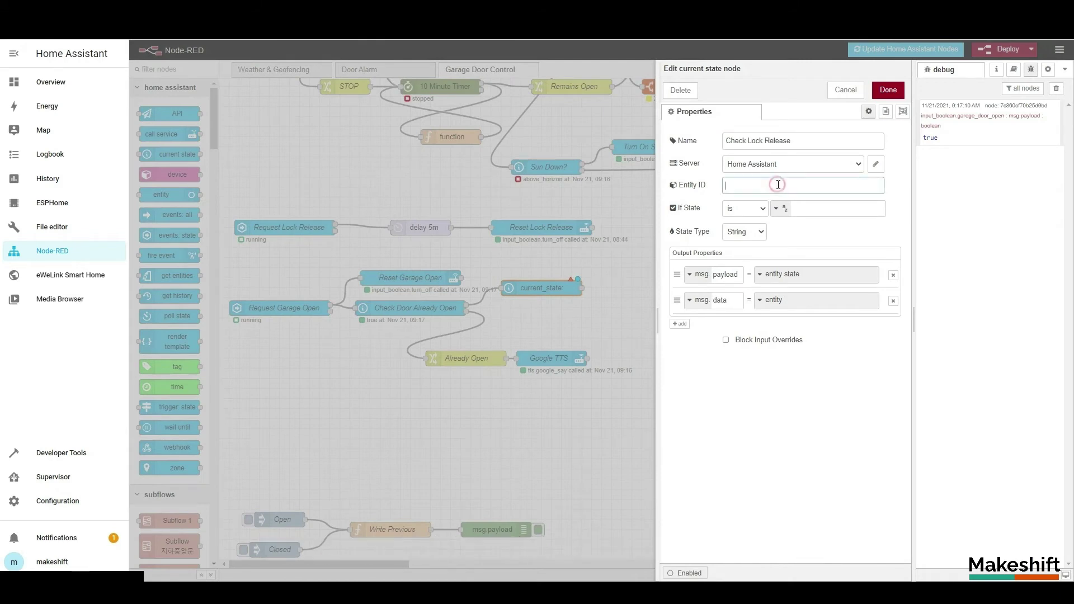
text(input)
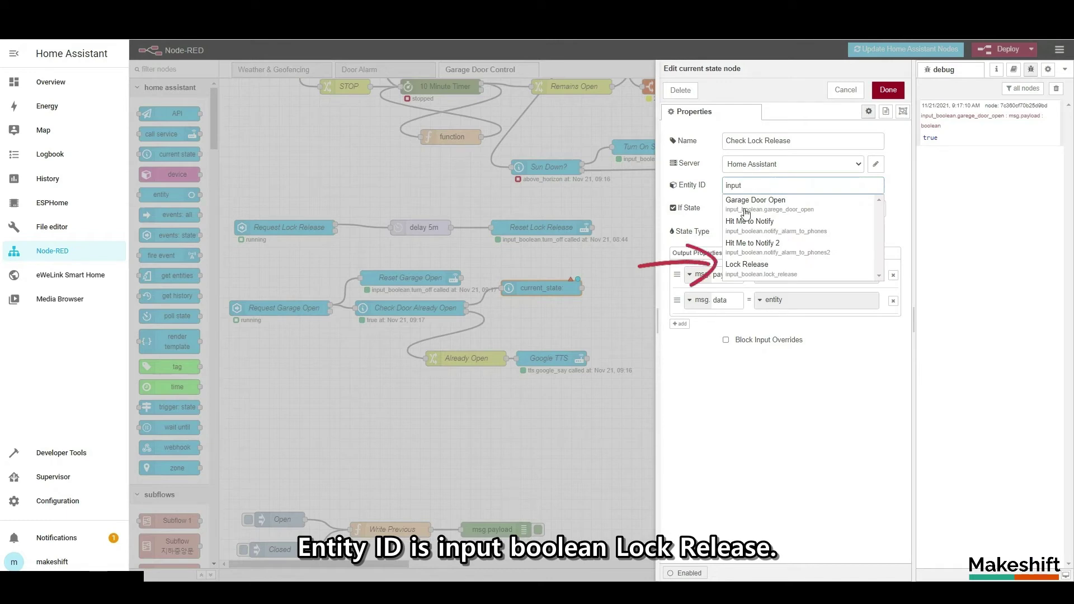
click(738, 269)
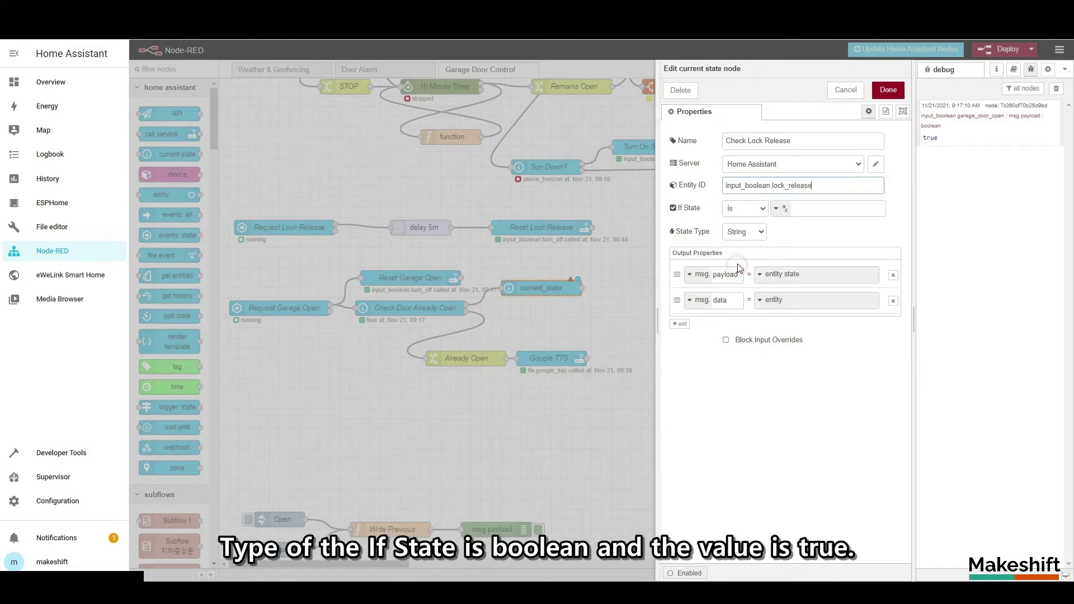
click(778, 208)
click(789, 261)
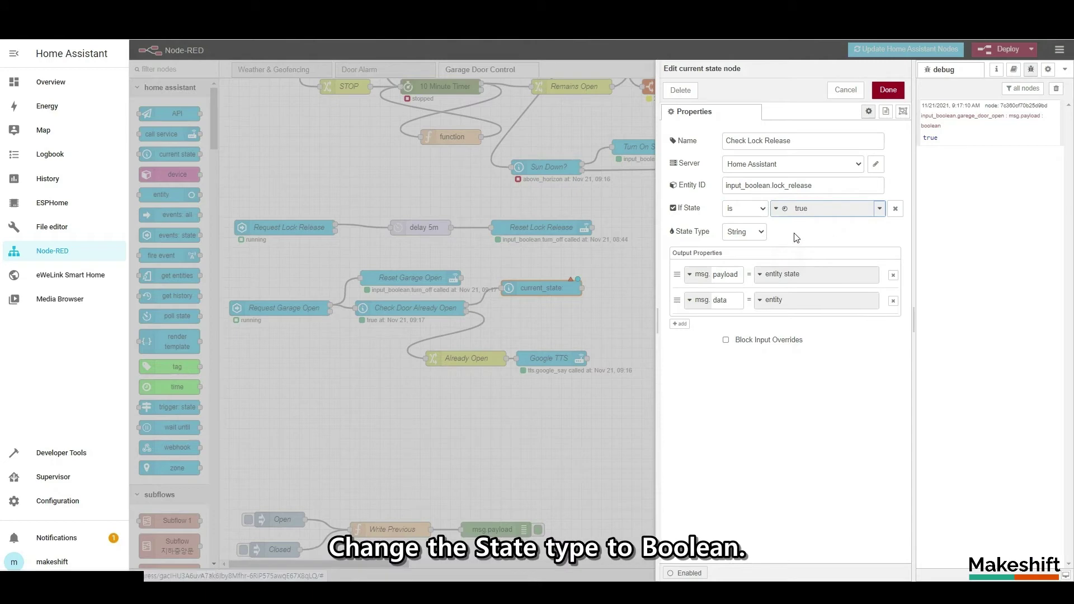
click(745, 232)
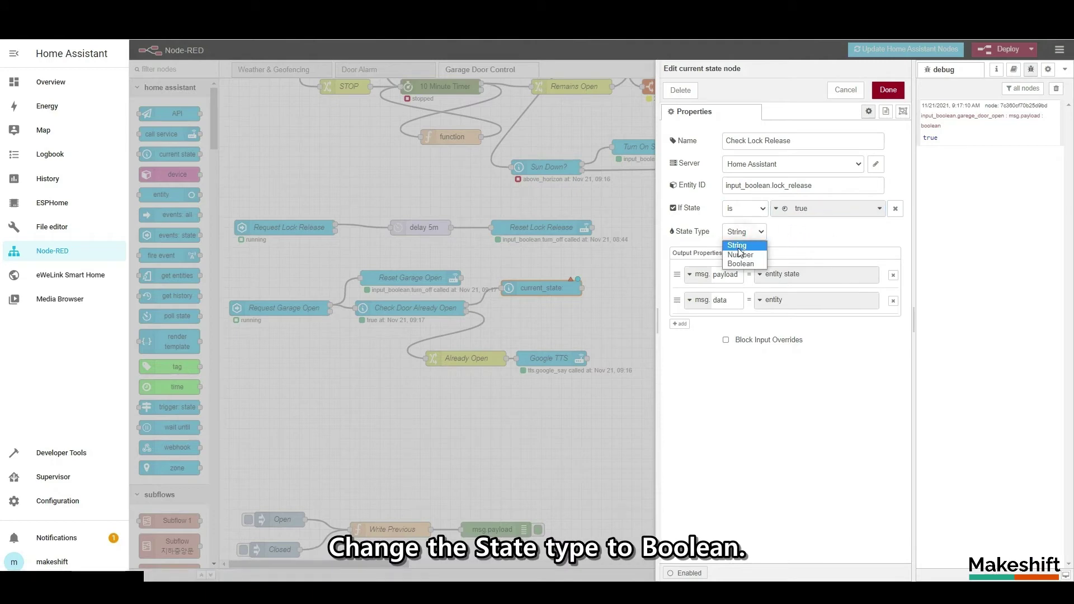
click(735, 266)
click(887, 92)
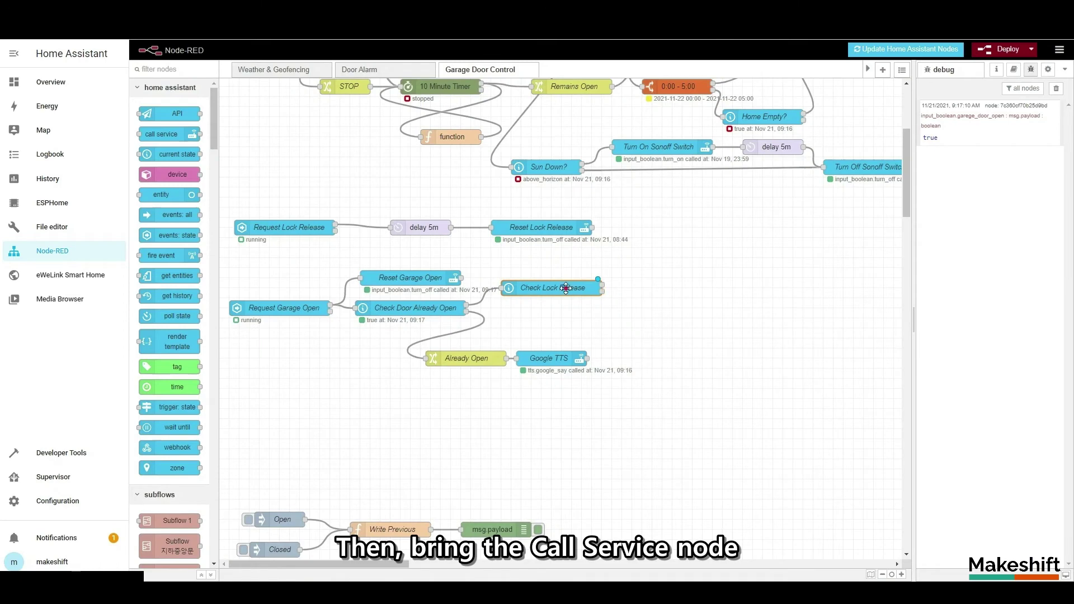
Add a call service node named Open Garage Door after Check Lock Release's first output.
drag(567, 288, 566, 277)
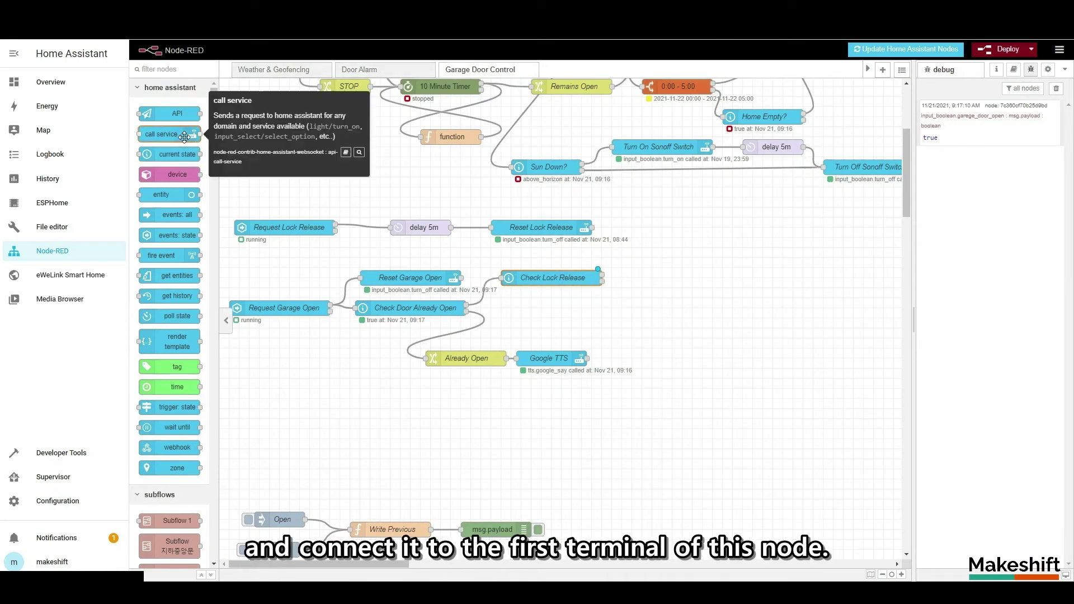
drag(185, 137, 828, 282)
drag(603, 274, 770, 272)
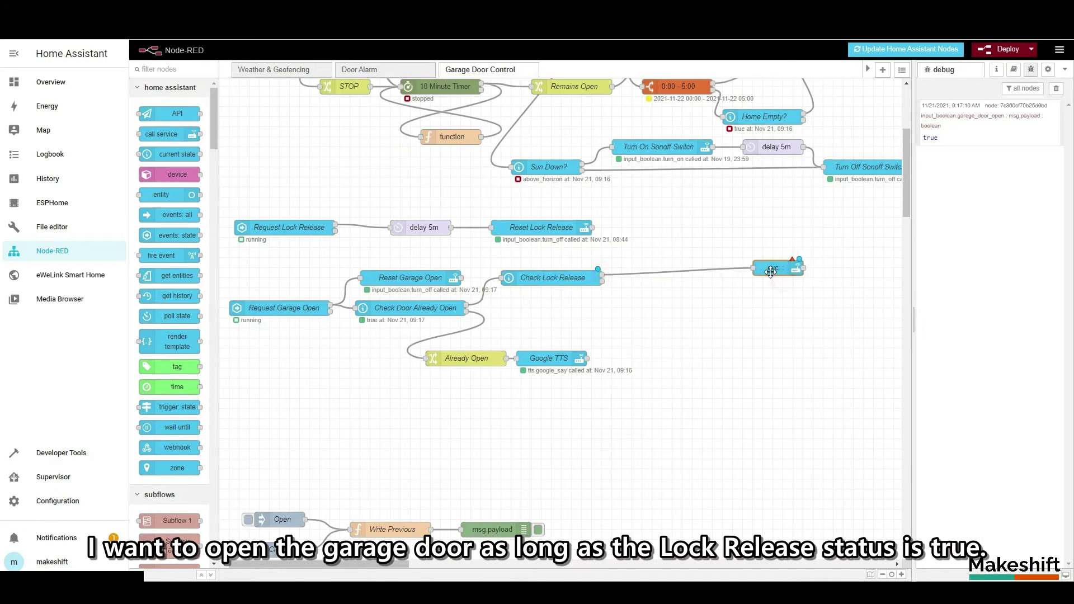
double_click(771, 272)
click(757, 147)
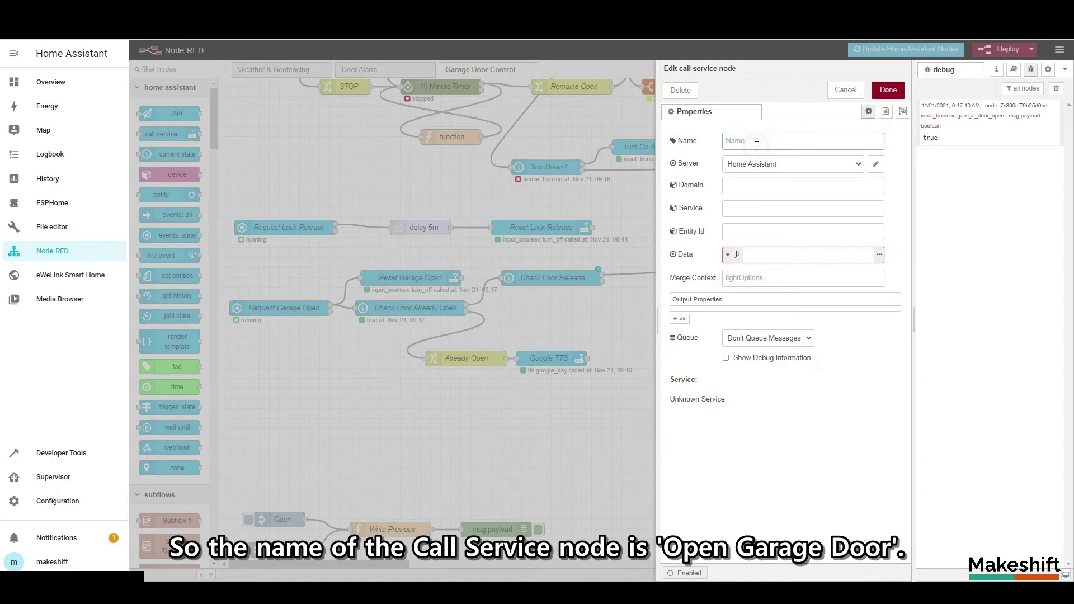
text(Open Garage Door)
Make Open Garage Door call switch.turn_on on switch.garage_door_rc_output.
click(753, 185)
text(sw)
click(750, 201)
click(746, 211)
click(737, 244)
click(749, 233)
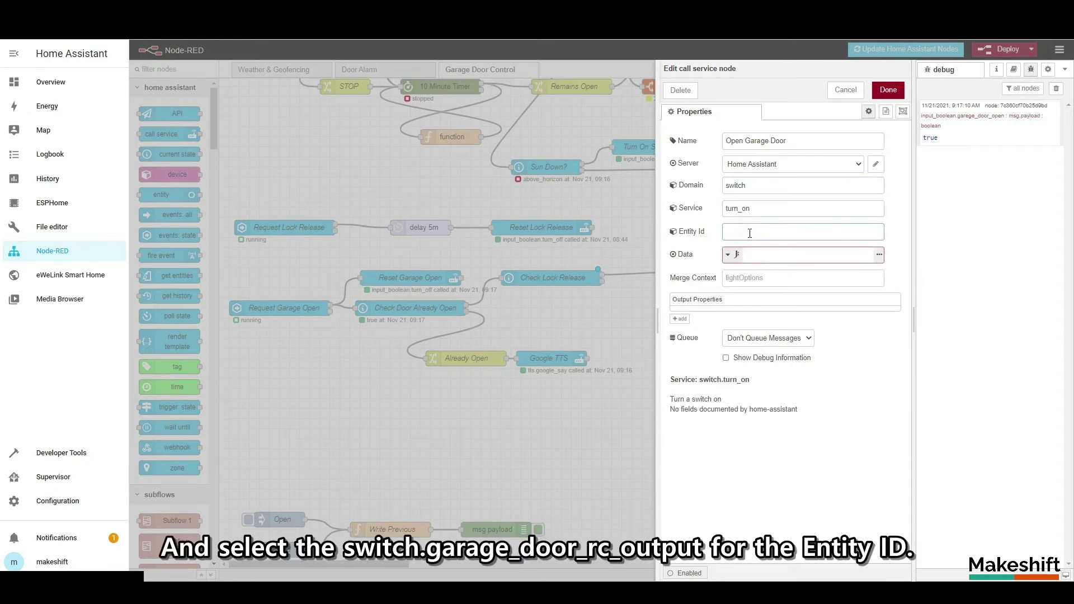
text(d)
key(BackSpace)
text(garage)
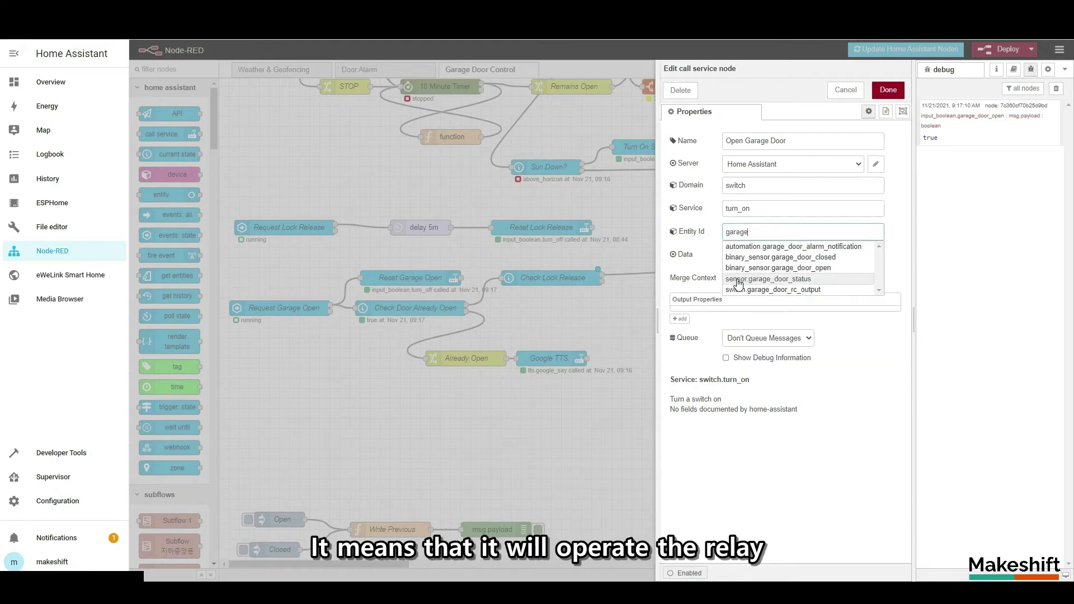
click(795, 290)
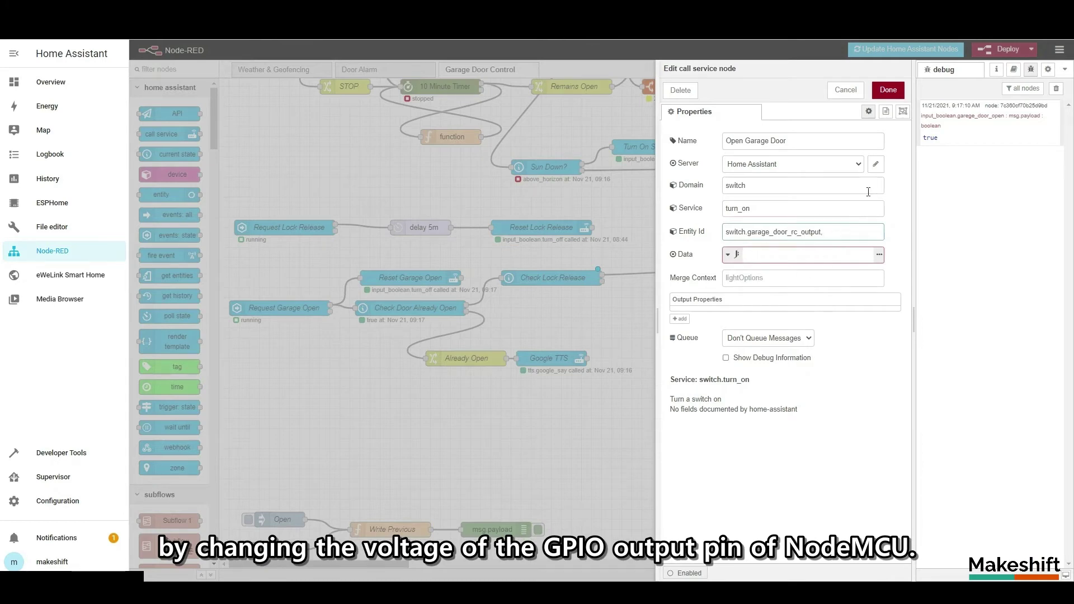
click(889, 90)
drag(801, 269, 868, 258)
click(178, 72)
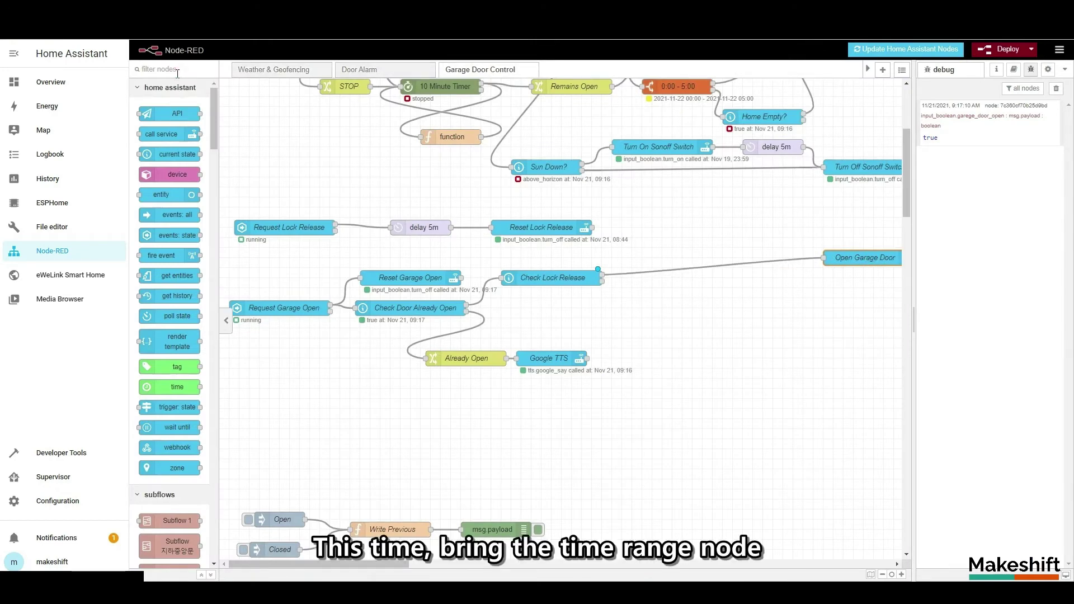
Add a 06:20–06:50 time range node after Check Lock Release.
text(time rang)
drag(159, 107, 634, 308)
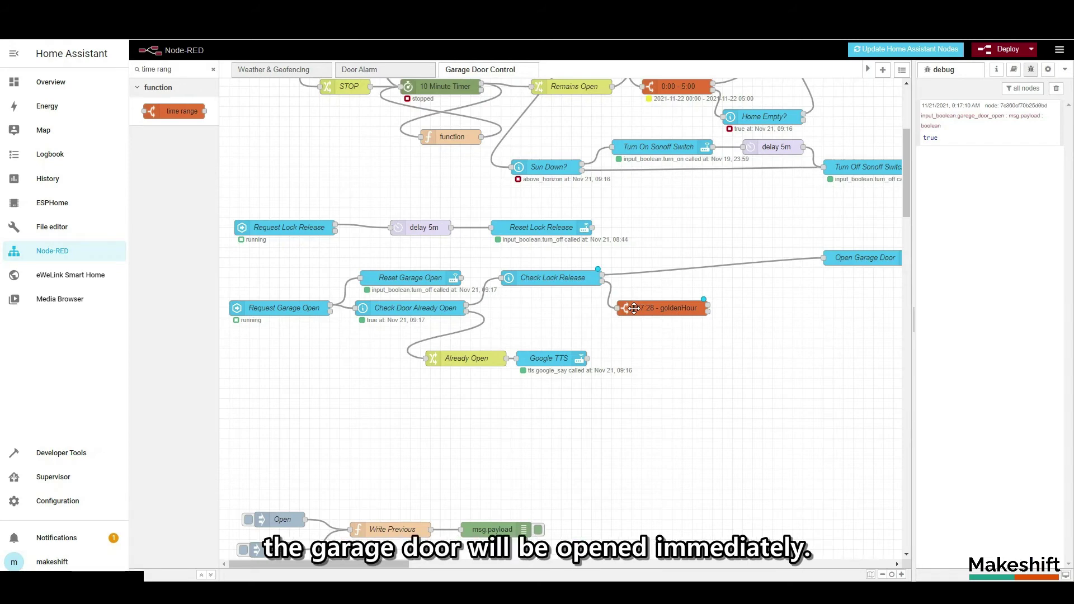
double_click(635, 308)
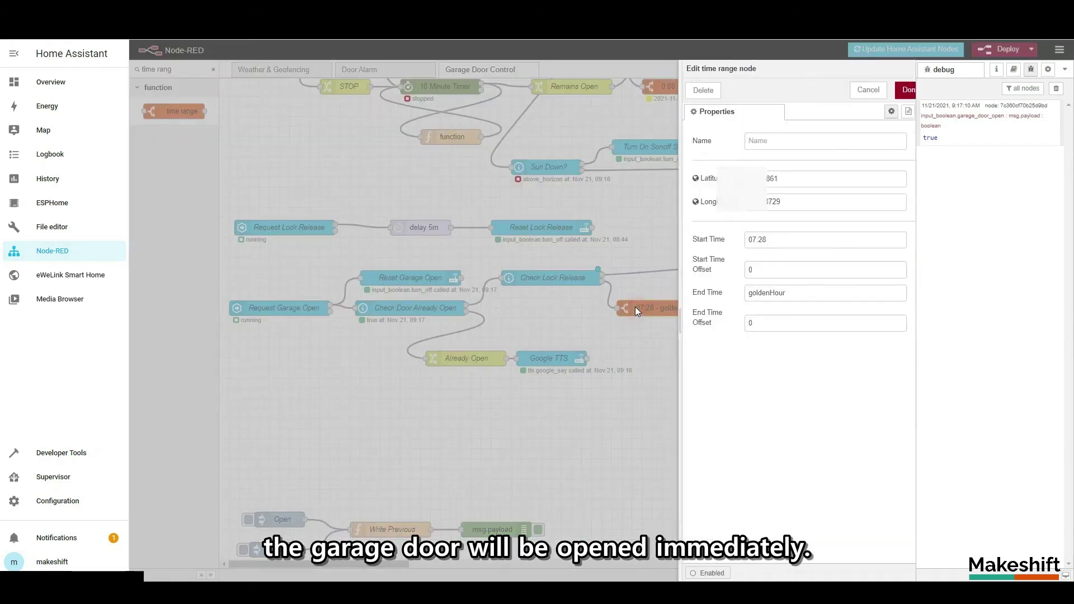
drag(764, 244, 688, 240)
text(06:20)
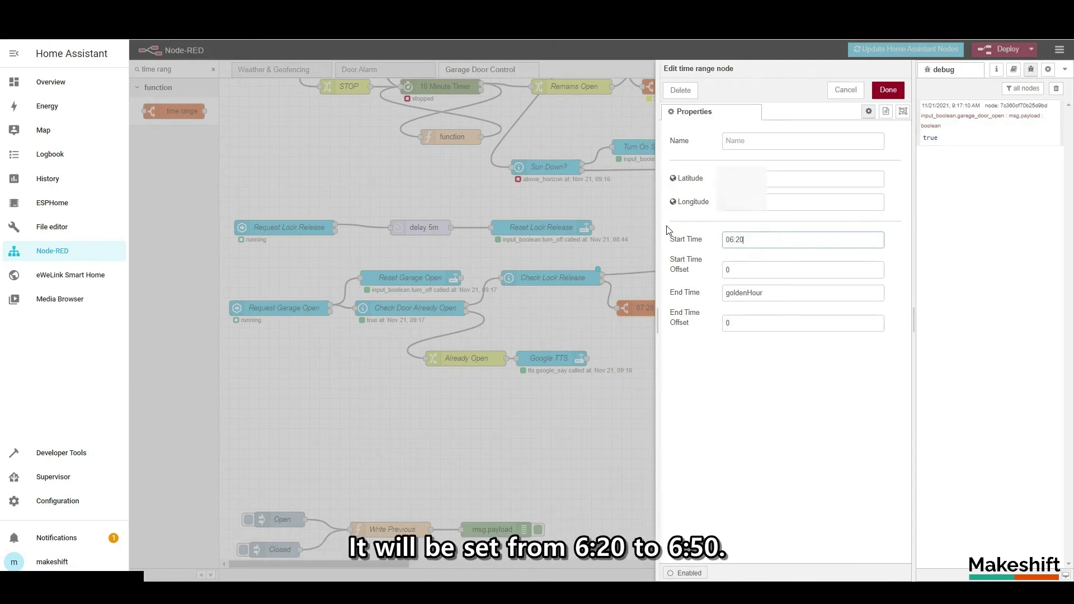
key(Tab)
key(Tab)
text(0)
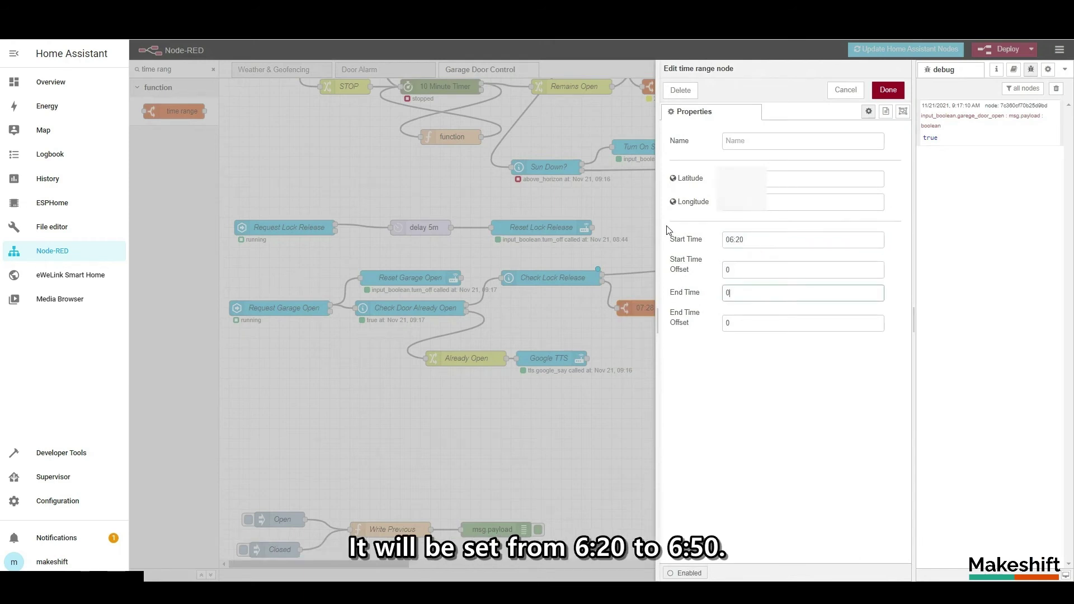
text(6:50)
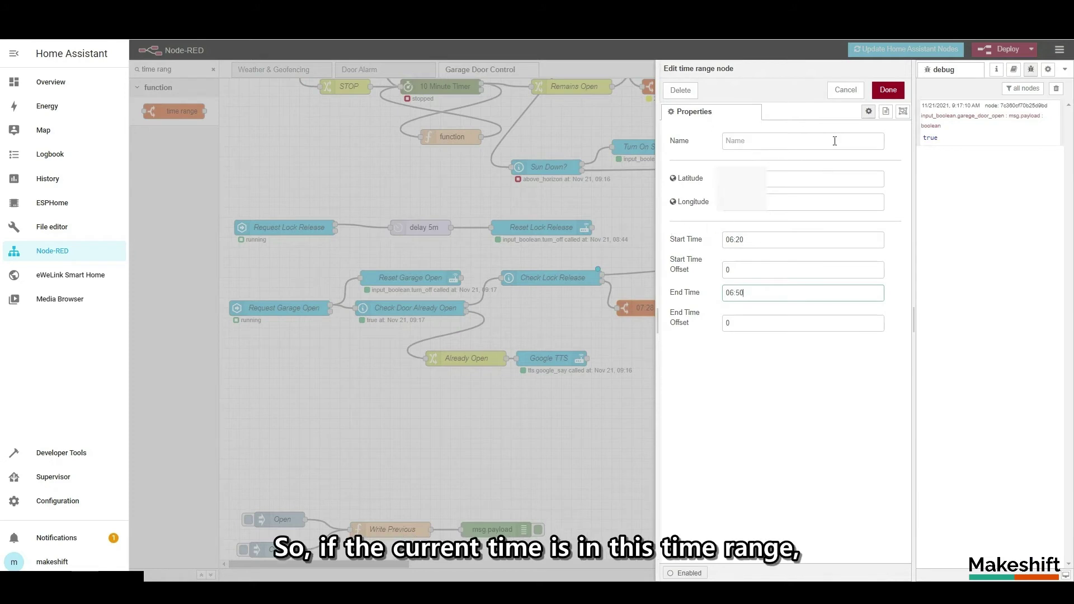
click(889, 90)
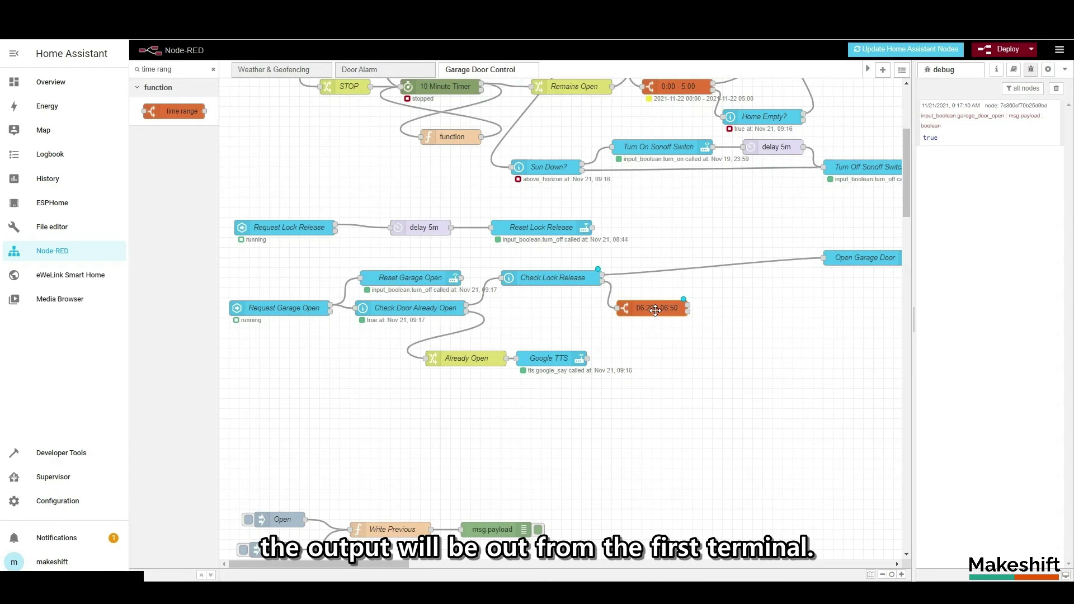
drag(656, 311, 825, 258)
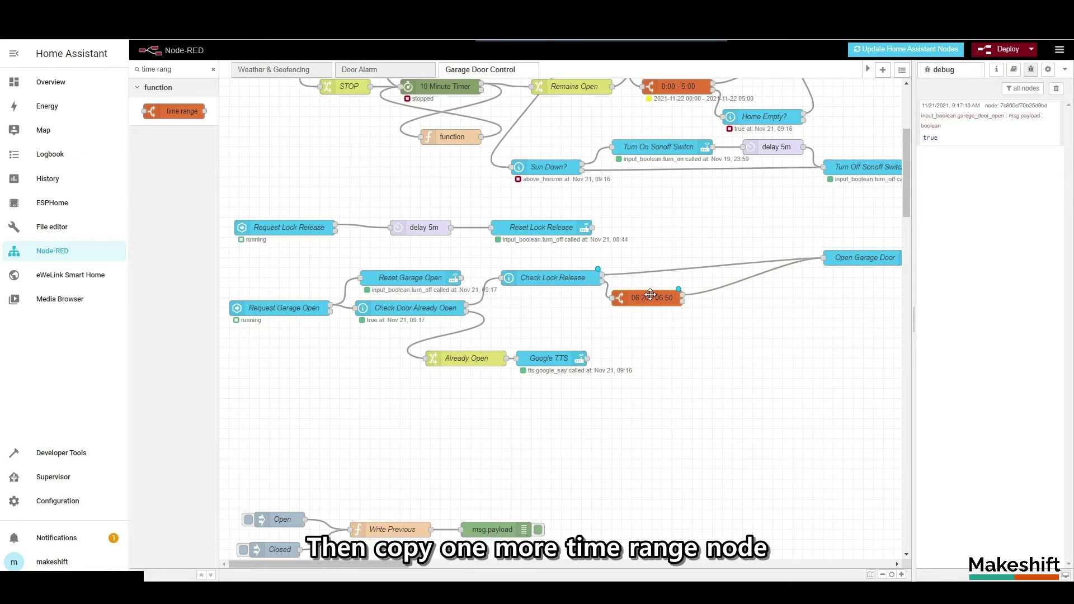
Copy it as a 07:50–08:15 range chained from the first, feeding Open Garage Door.
key(ctrl+c)
key(ctrl+v)
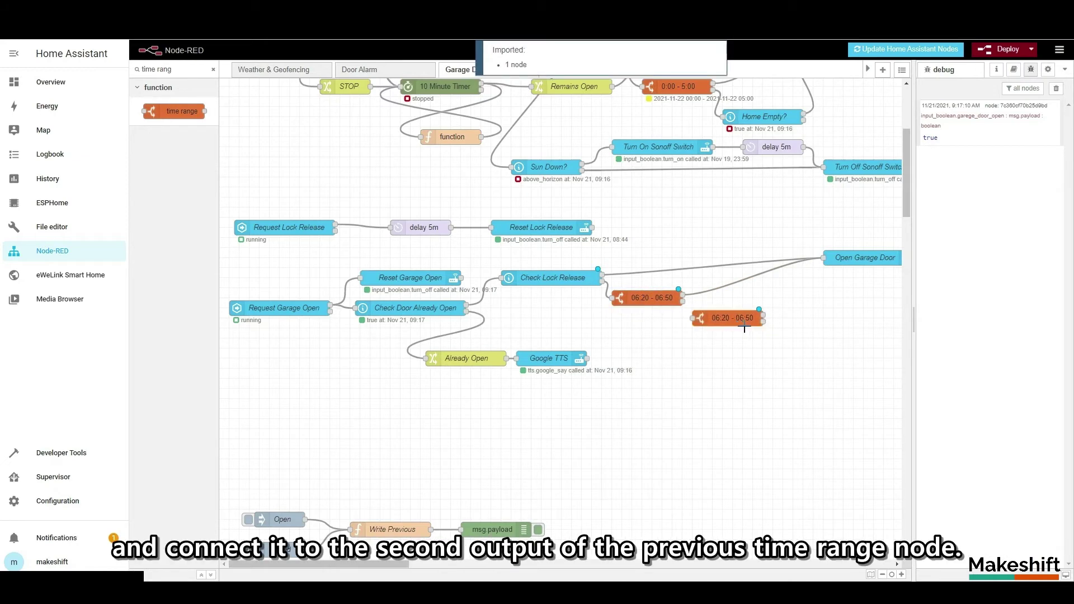
click(751, 327)
drag(683, 302, 719, 321)
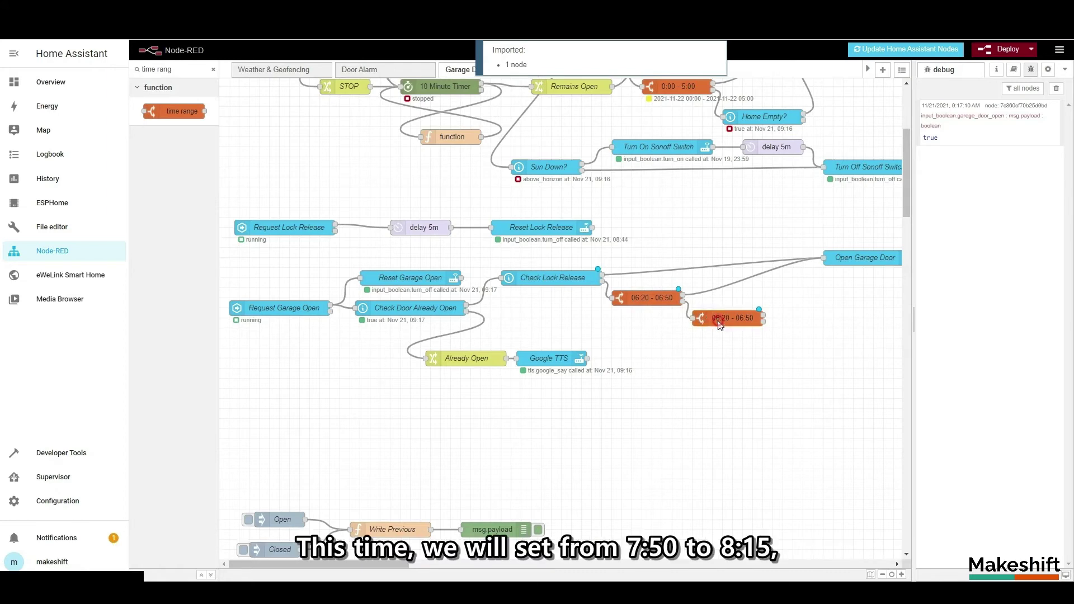
double_click(719, 320)
click(731, 243)
key(BackSpace)
text(7)
click(726, 292)
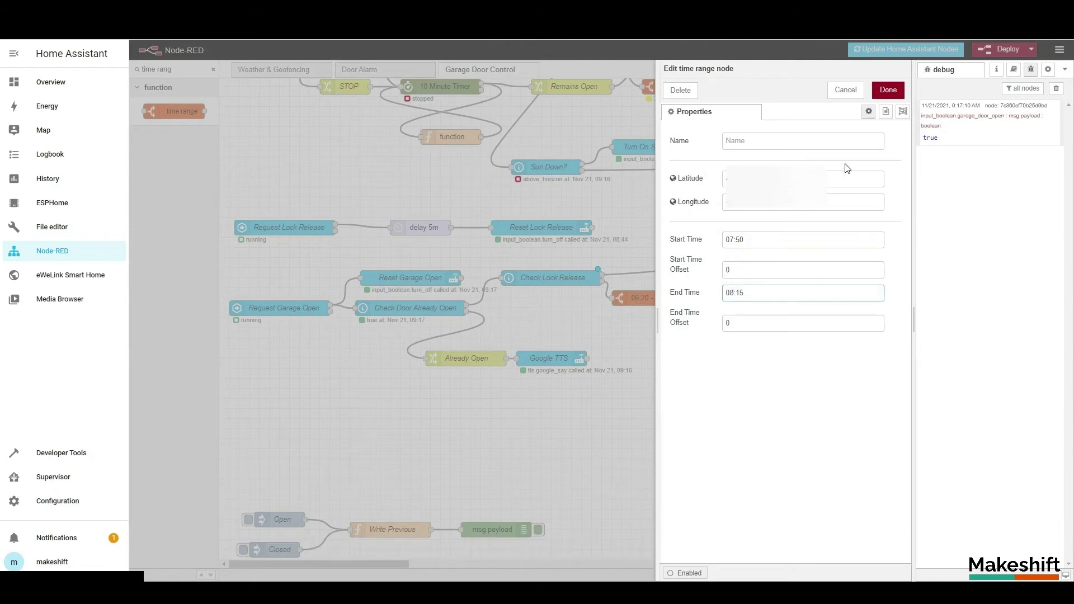
click(889, 91)
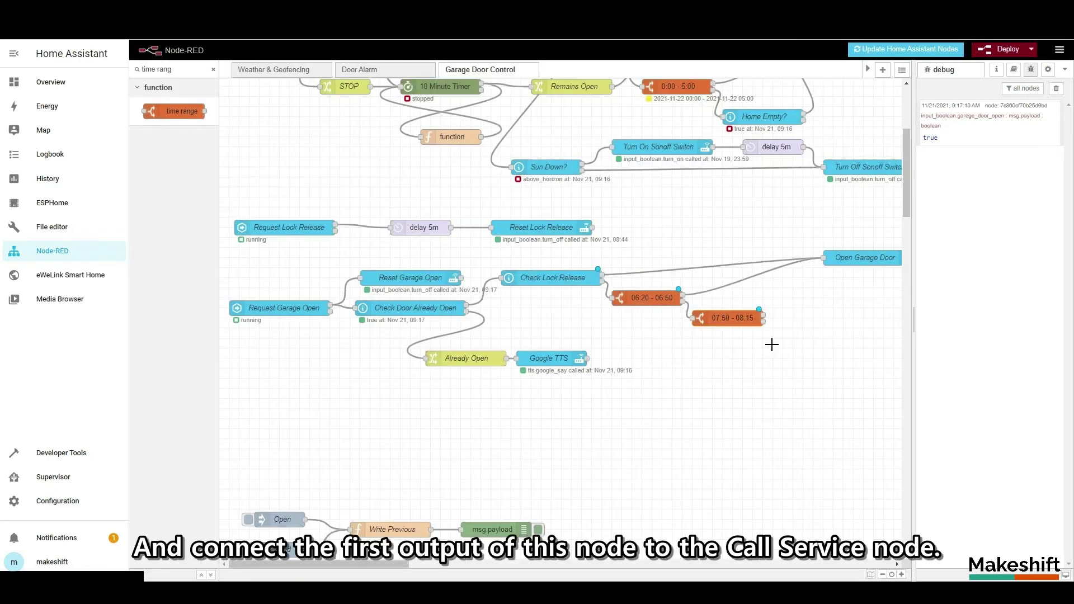
drag(765, 314, 823, 258)
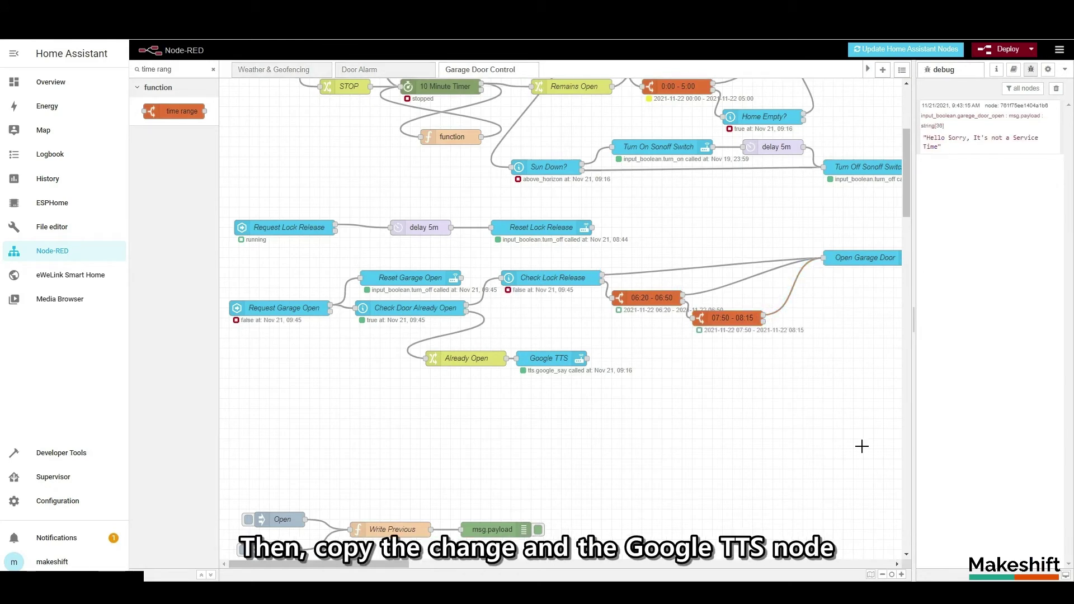
Duplicate the Already Open and Google TTS nodes below the flow.
drag(441, 345, 581, 388)
key(ctrl+c)
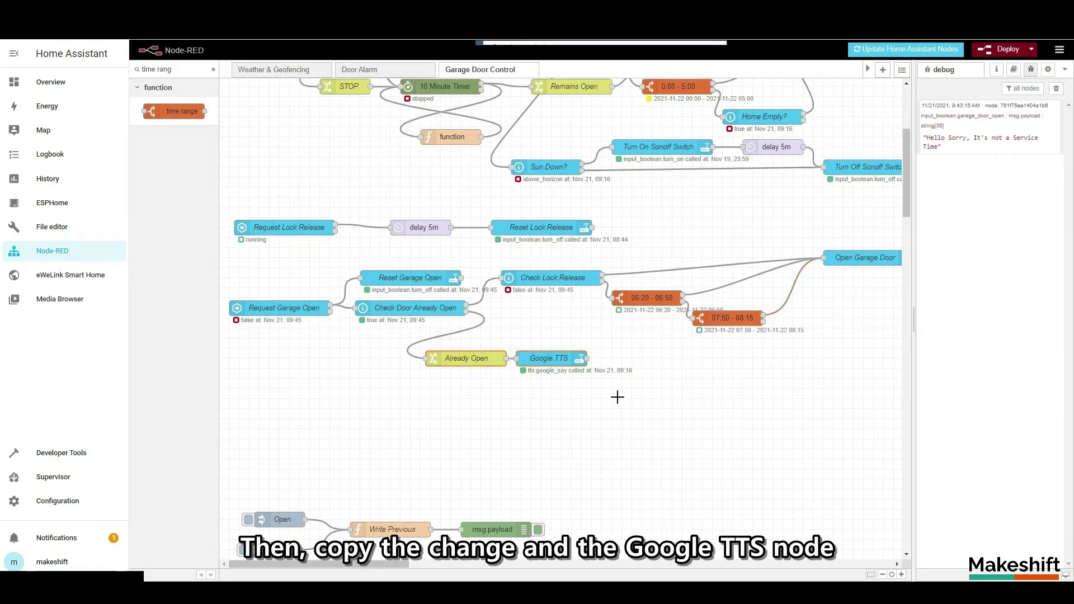
key(ctrl+v)
click(700, 412)
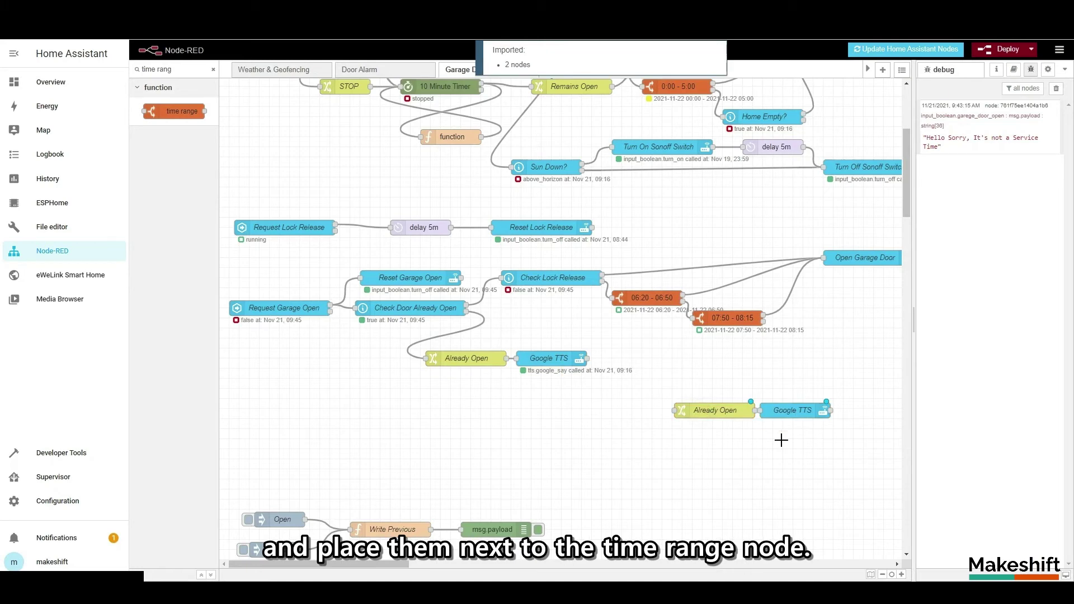
Rename the copy Not a Service Time with message 'Sorry, It is Not a Service Time'.
double_click(709, 411)
triple_click(737, 141)
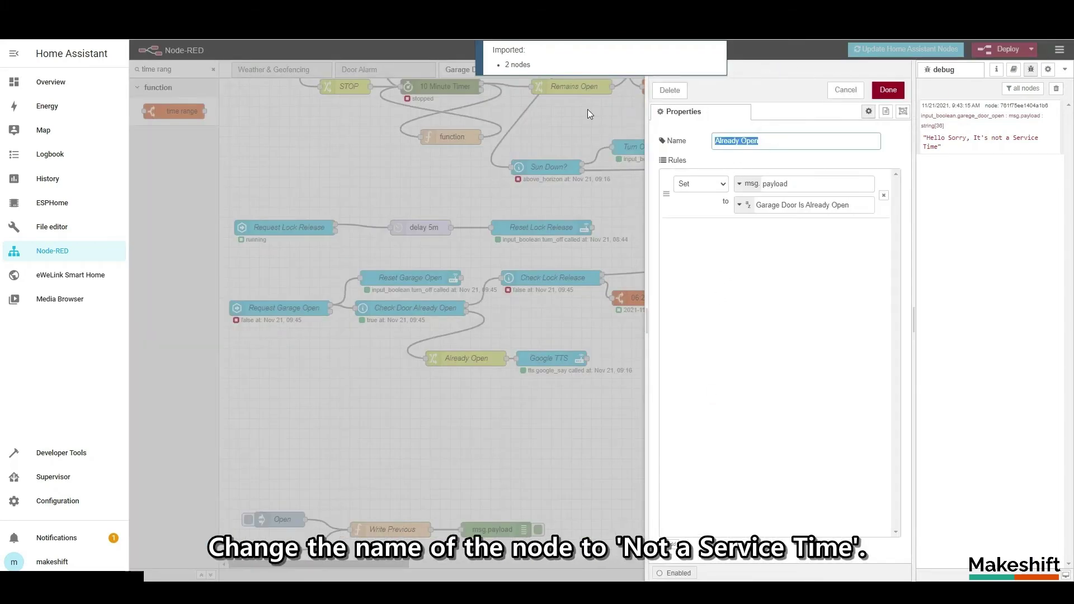
text(Not a Serv)
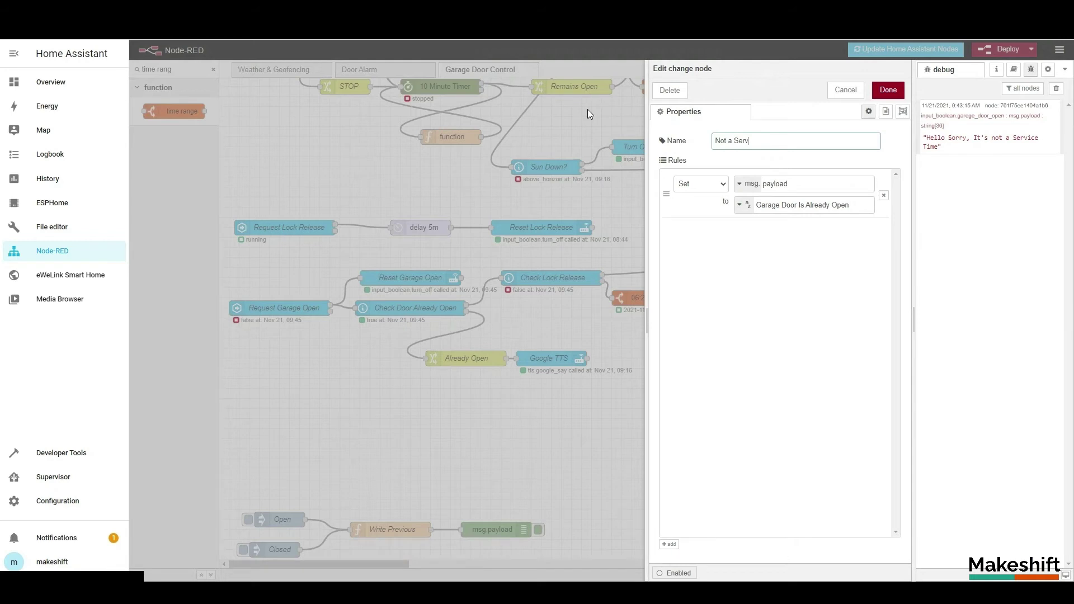
text(ice Time)
key(Tab)
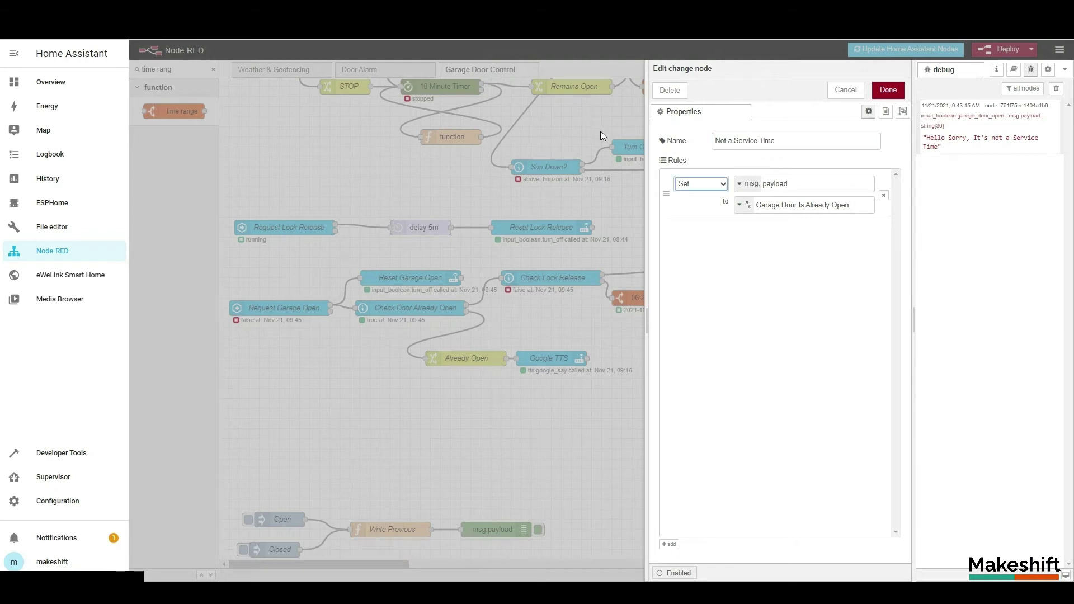
click(779, 212)
key(ctrl+a)
text(Sorry)
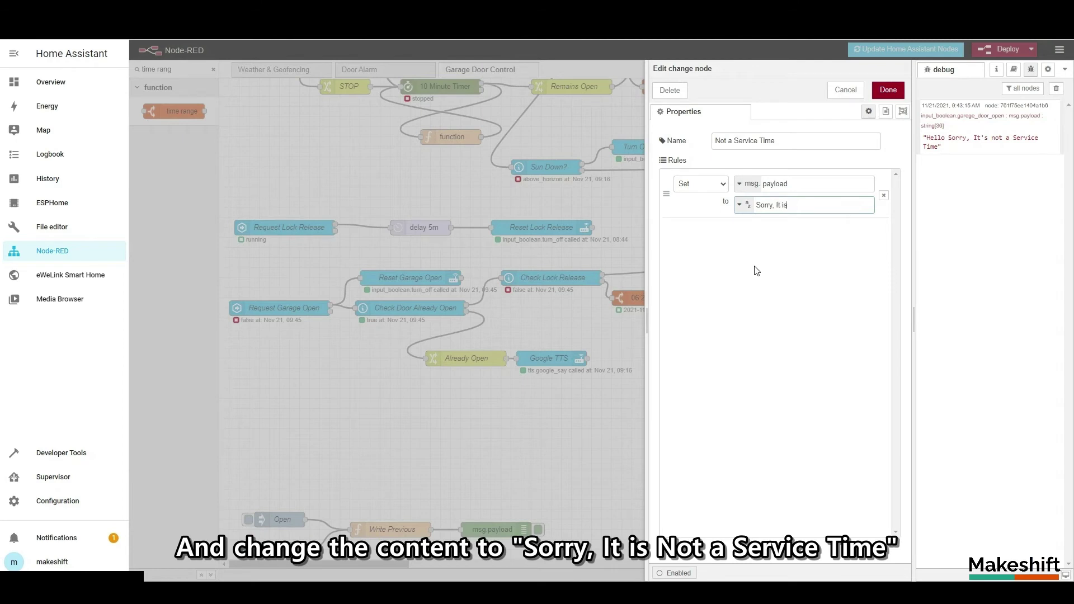
text(, It is Not a Service Time)
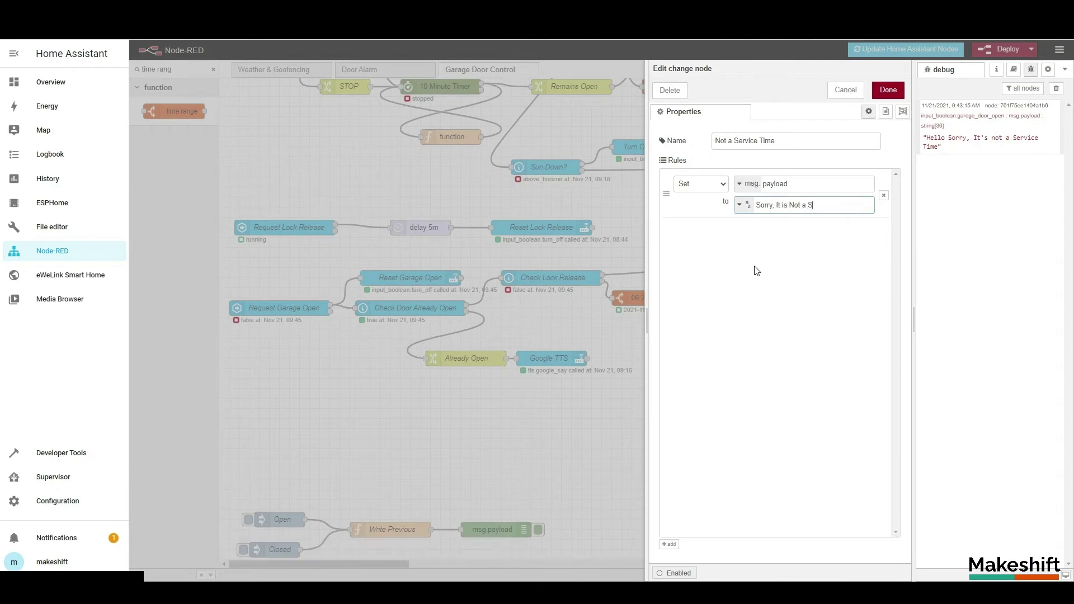
click(894, 94)
drag(787, 413, 844, 414)
drag(730, 413, 768, 415)
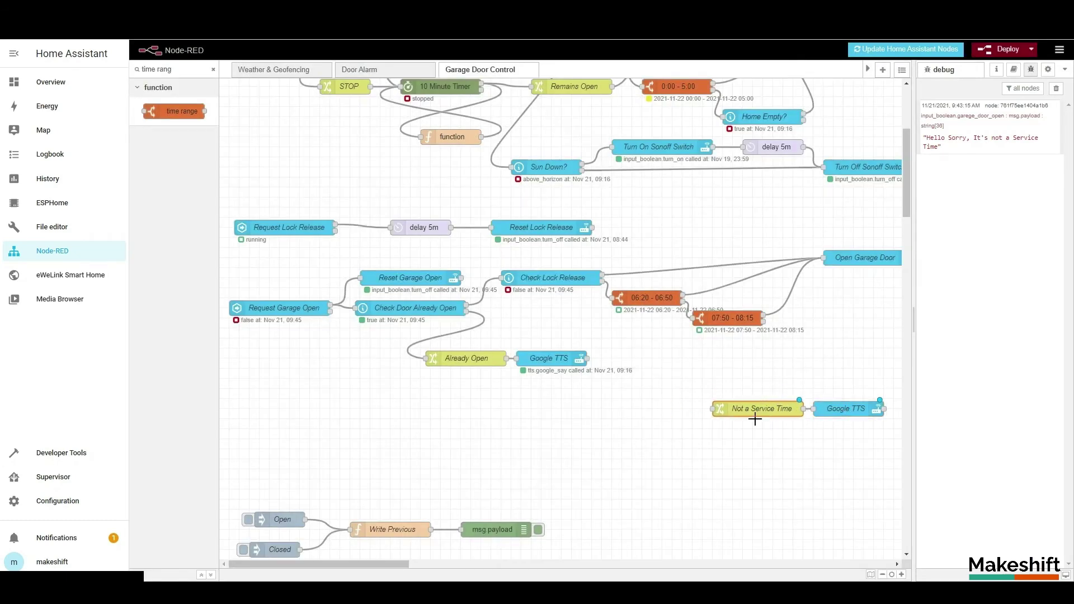
Insert a 2-second delay from the 07:50–08:15 second output into Not a Service Time, then deploy.
click(213, 69)
text(delay)
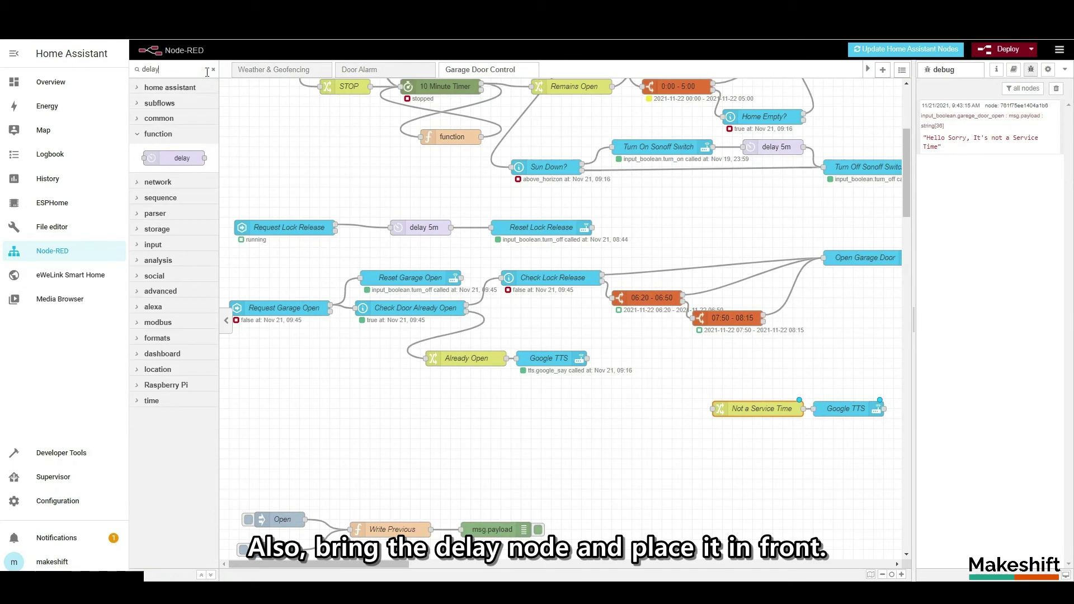
drag(188, 111, 677, 409)
double_click(677, 412)
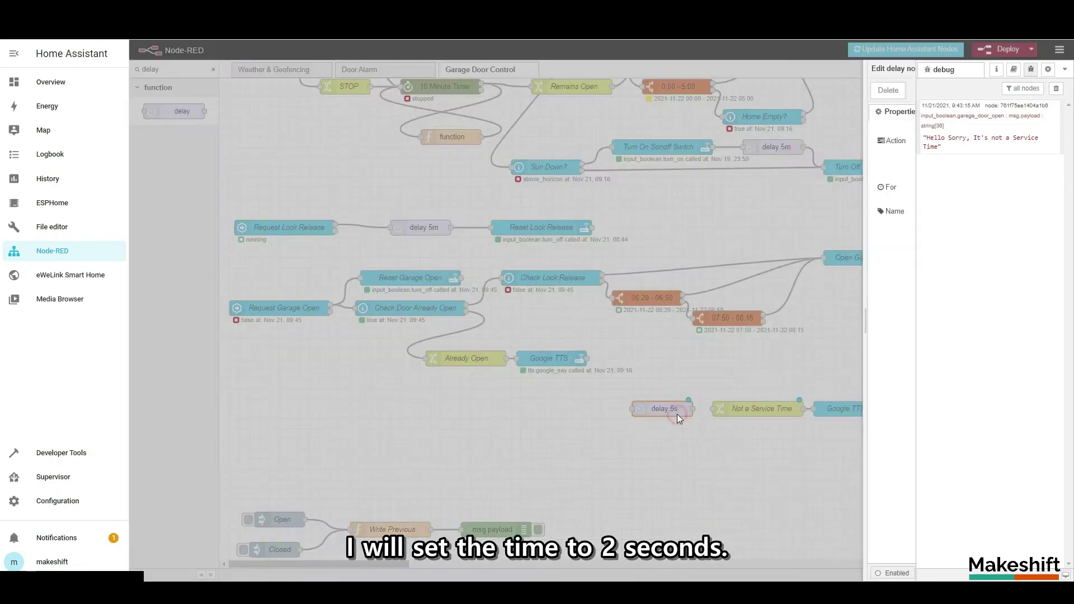
click(751, 193)
click(752, 192)
click(752, 192)
click(889, 90)
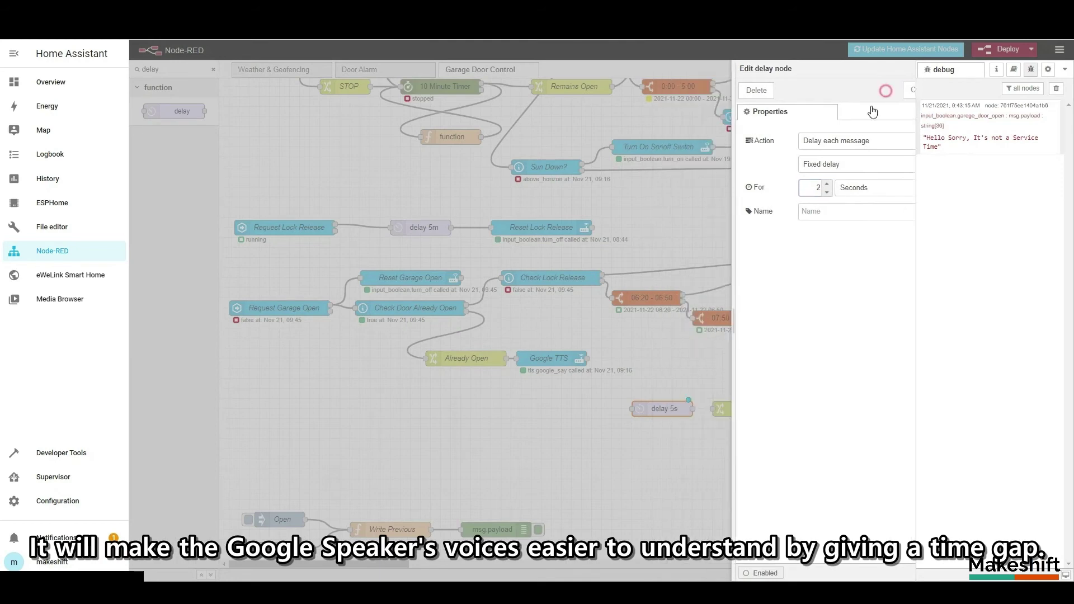
drag(692, 408, 669, 407)
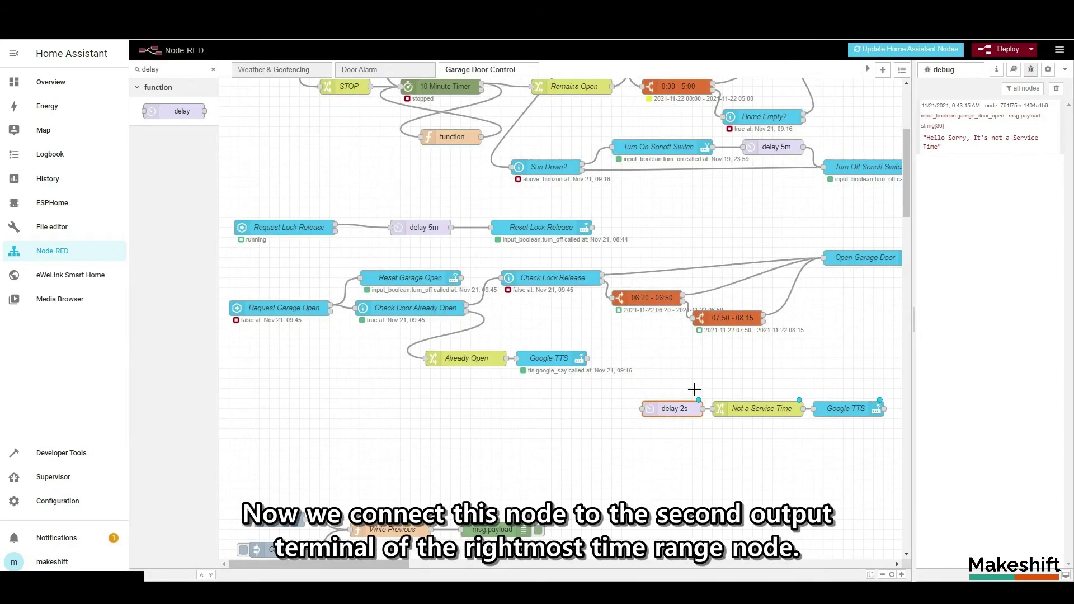
drag(765, 323, 647, 408)
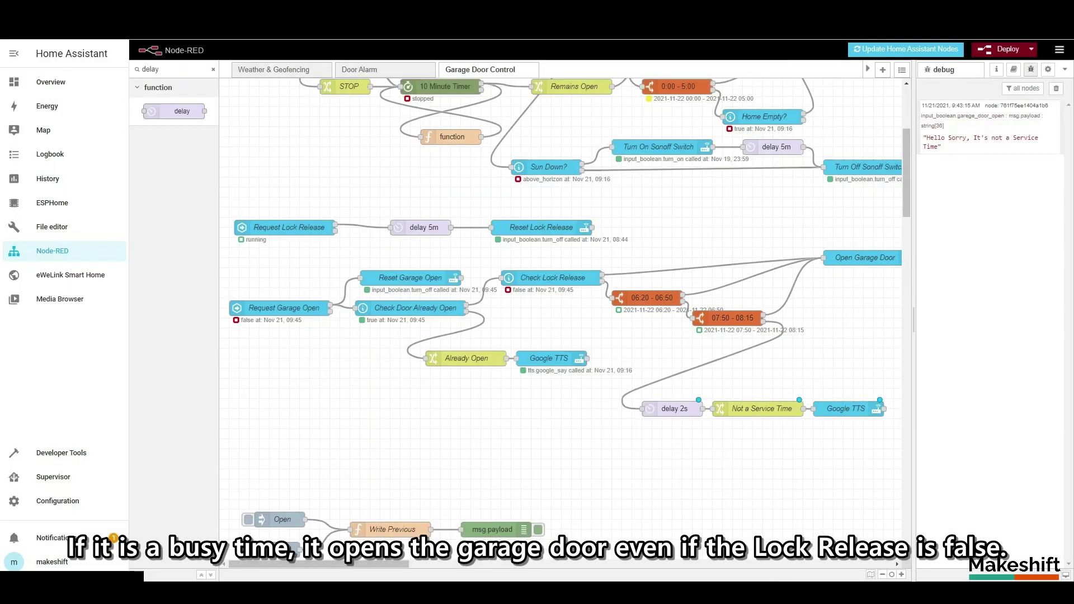
click(993, 51)
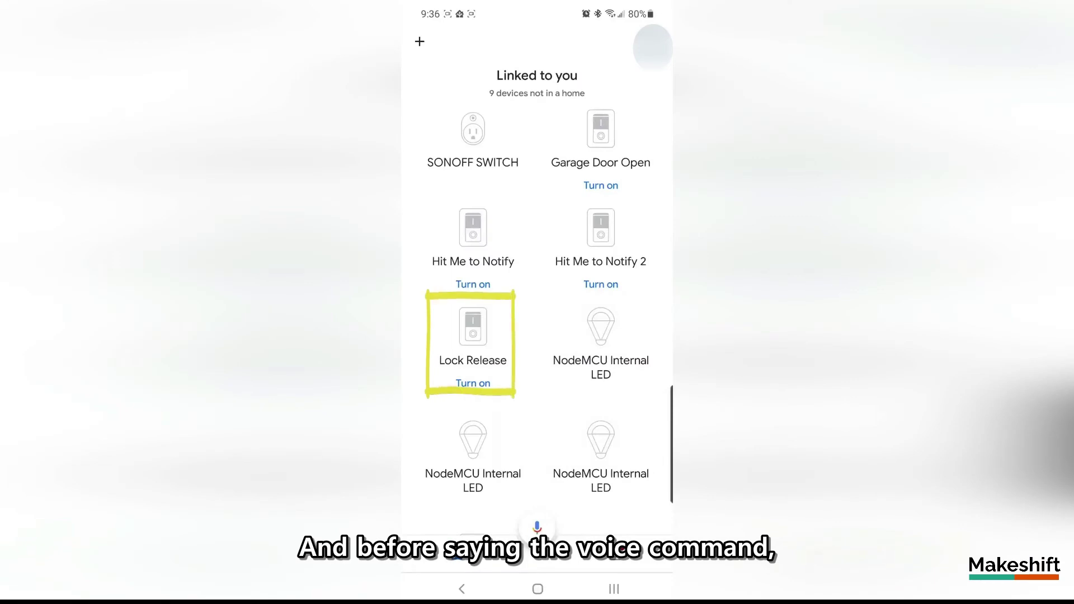
Rename the Lock Release device to Omega 12.
click(473, 336)
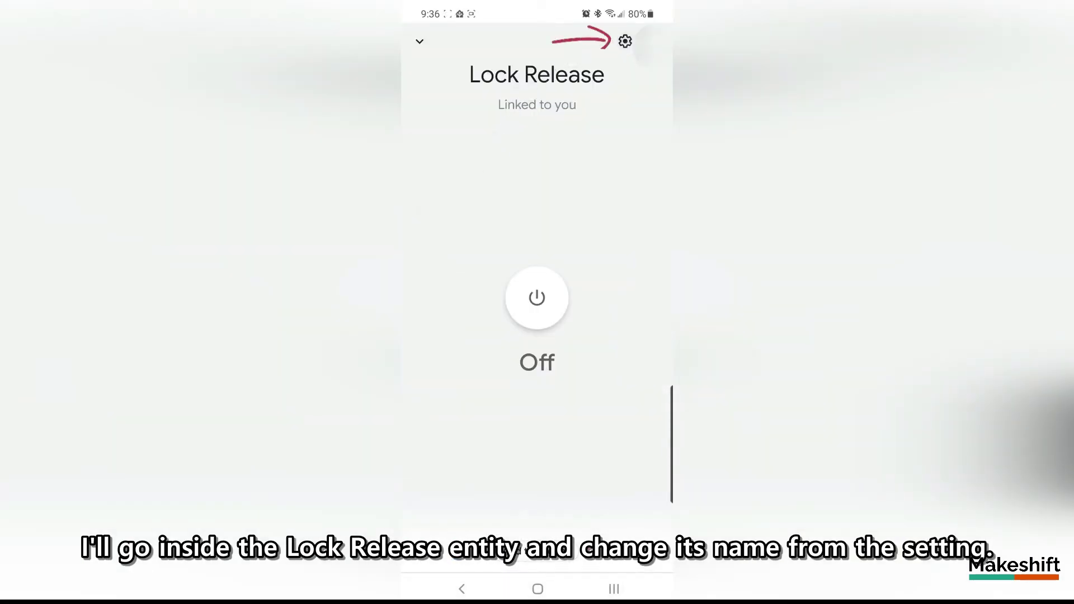
click(625, 41)
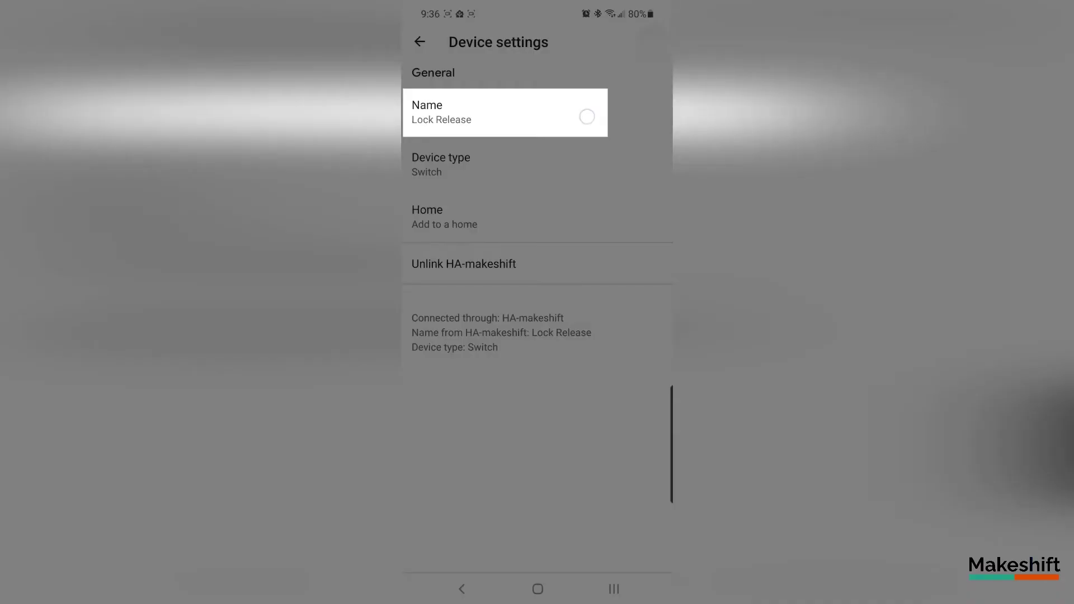
click(587, 117)
key(BackSpace)
key(BackSpace)
key(BackSpace)
key(BackSpace)
key(BackSpace)
key(BackSpace)
key(BackSpace)
key(BackSpace)
key(BackSpace)
key(BackSpace)
key(BackSpace)
key(BackSpace)
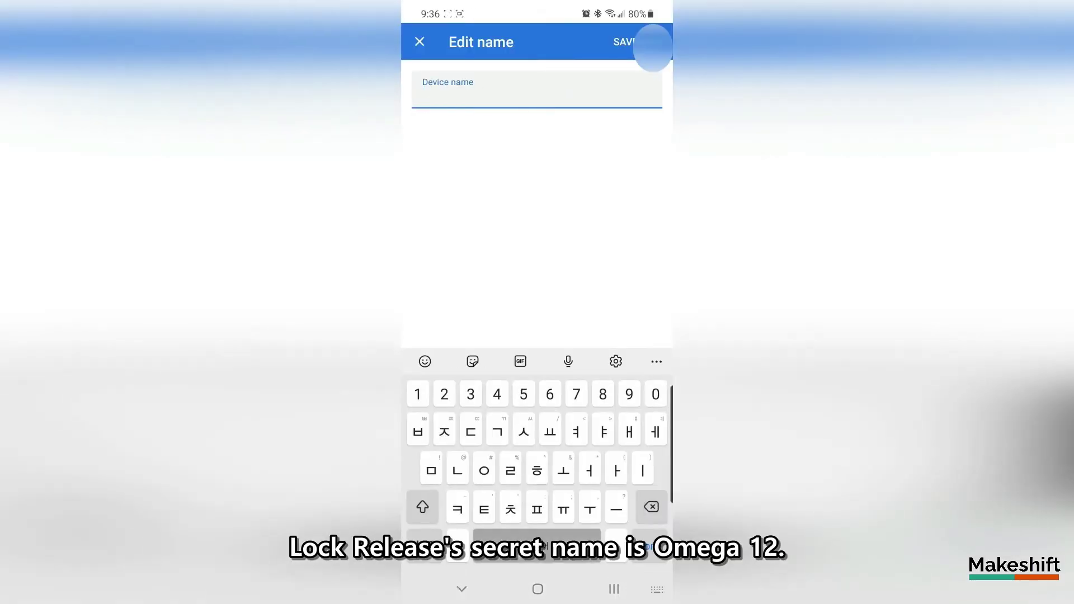
text(Omega 12)
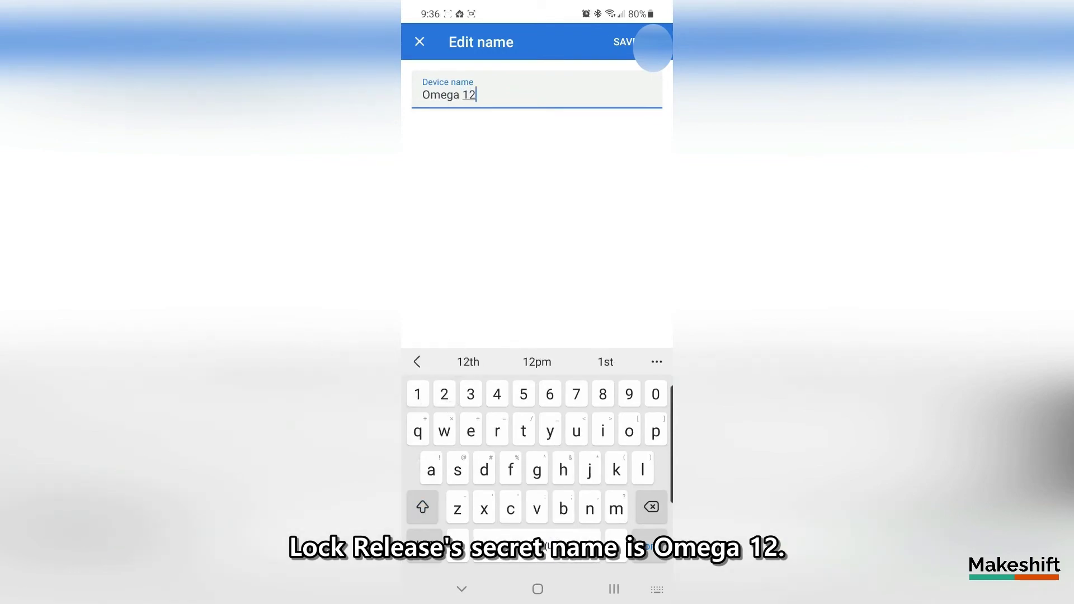
click(625, 42)
click(420, 42)
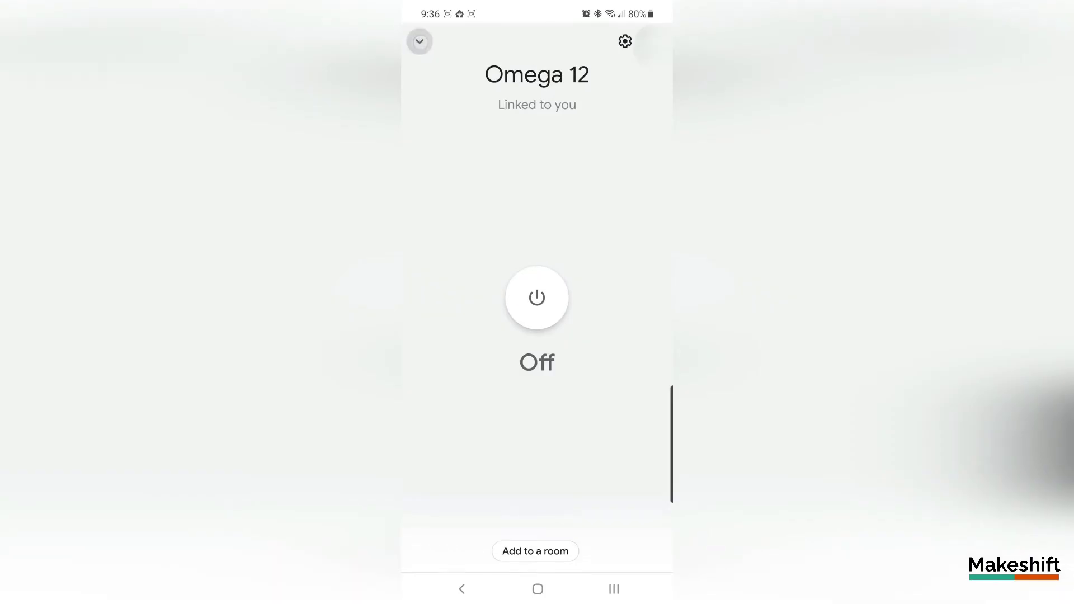
click(420, 41)
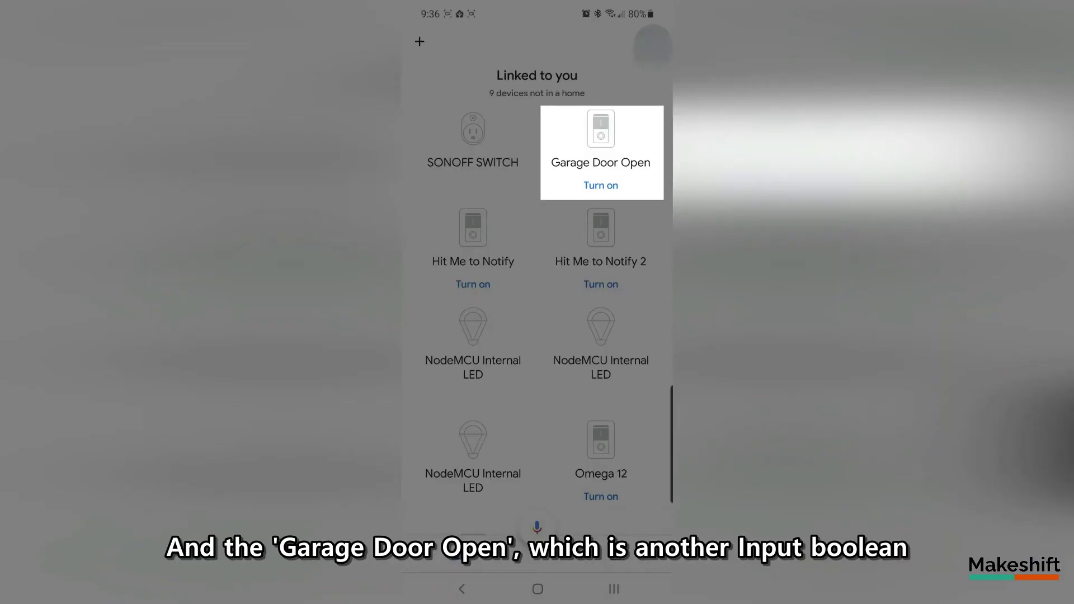
Rename the Garage Door Open device to Omega 13.
click(615, 136)
click(625, 41)
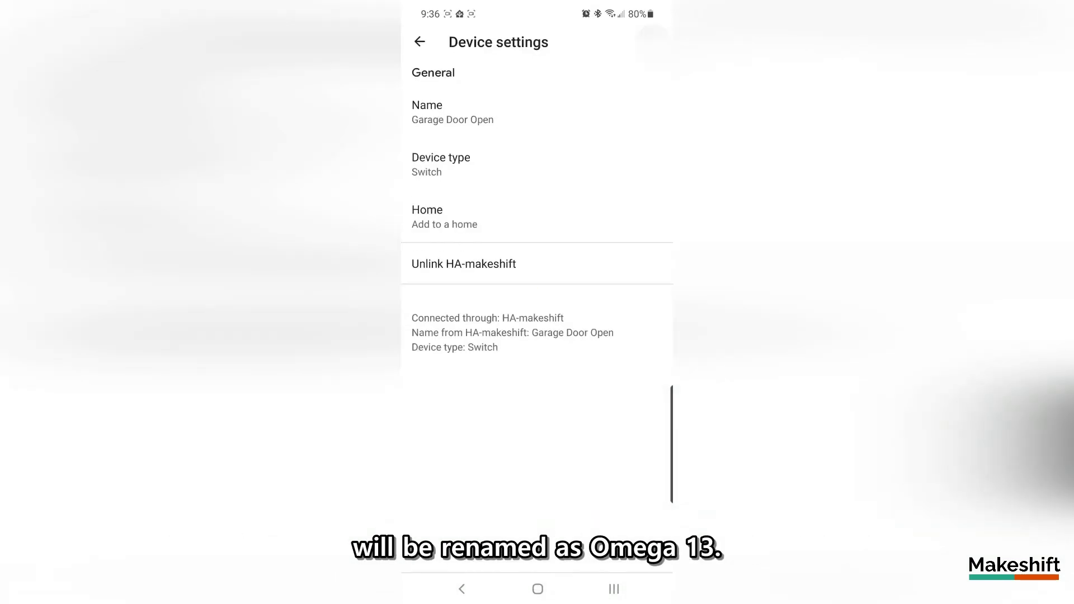
click(447, 109)
click(651, 508)
text(O)
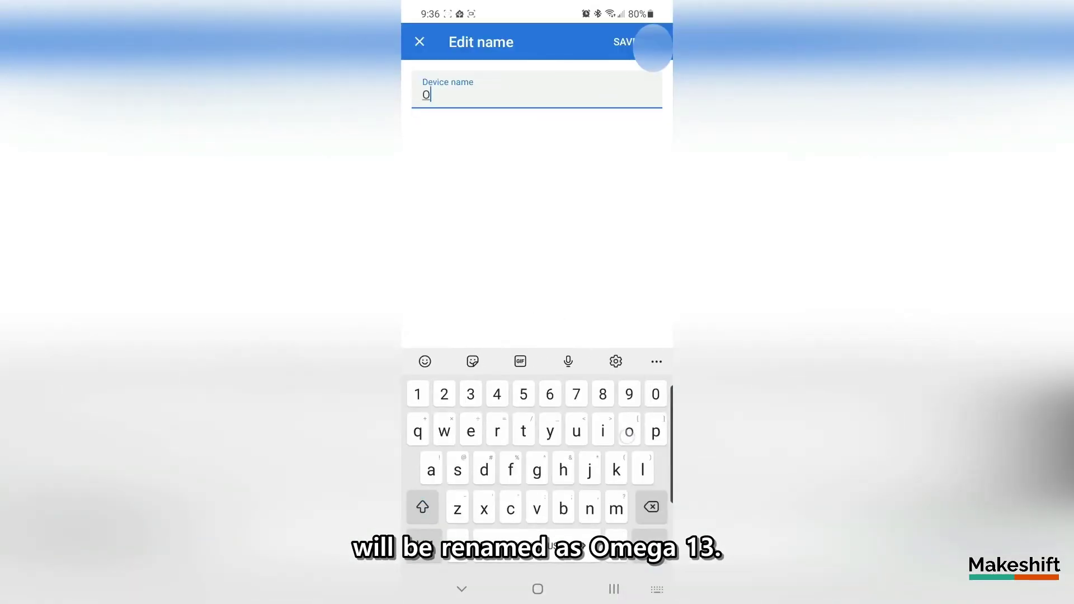
text(mega 13)
click(625, 42)
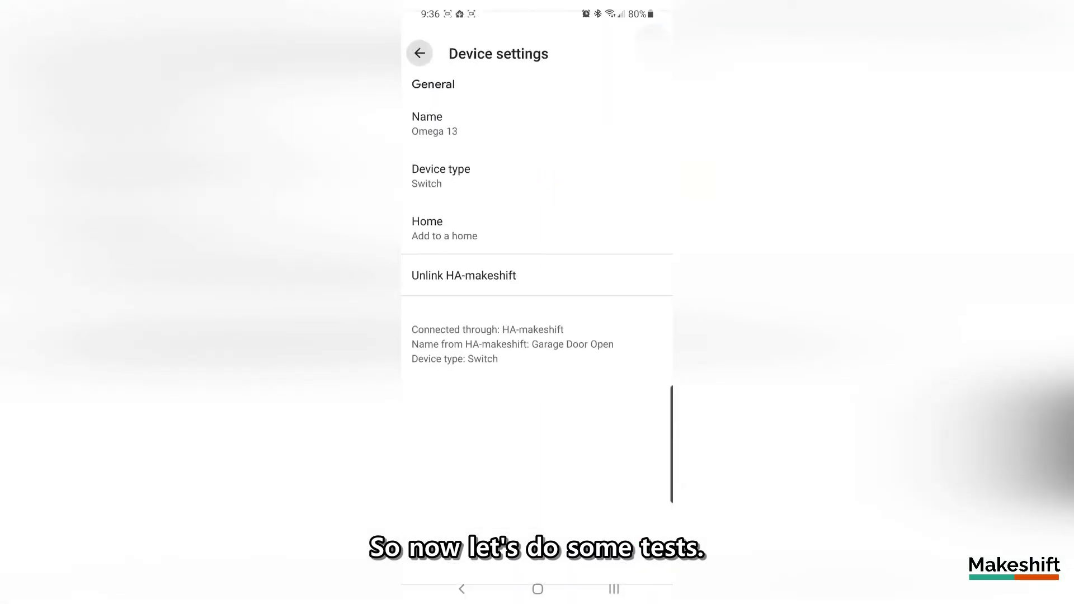
click(420, 41)
click(420, 40)
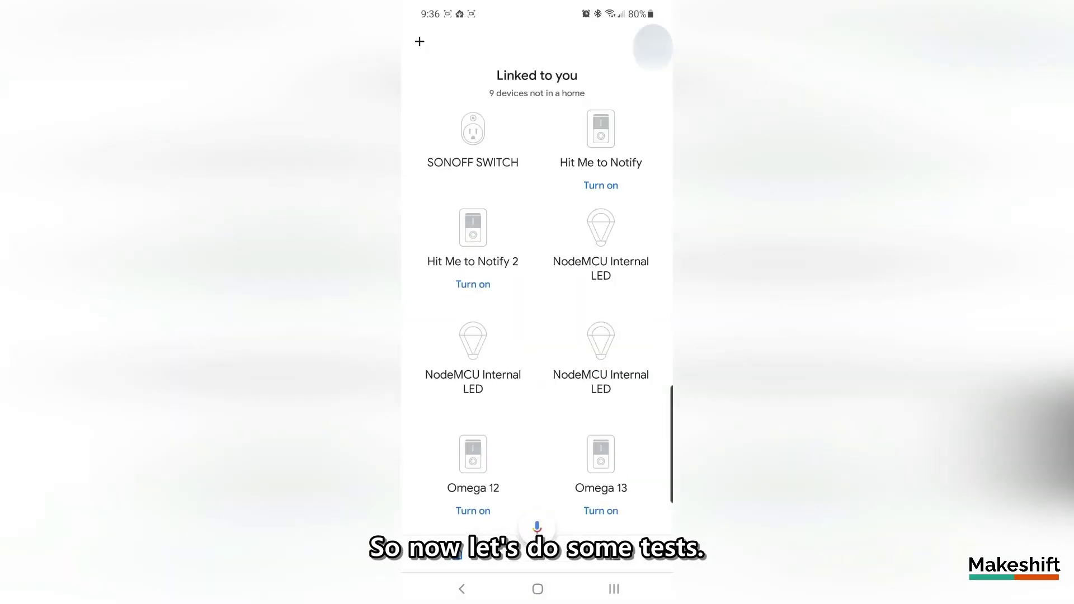
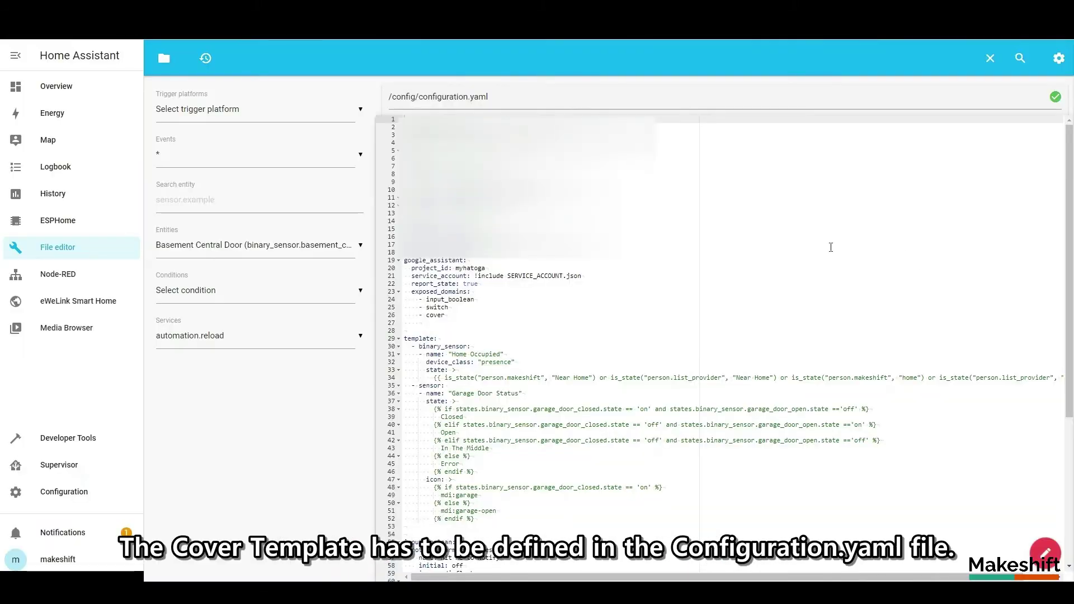
Scroll configuration.yaml down to the existing template binary_sensor and input_boolean entries.
scroll(831, 248, down, 5)
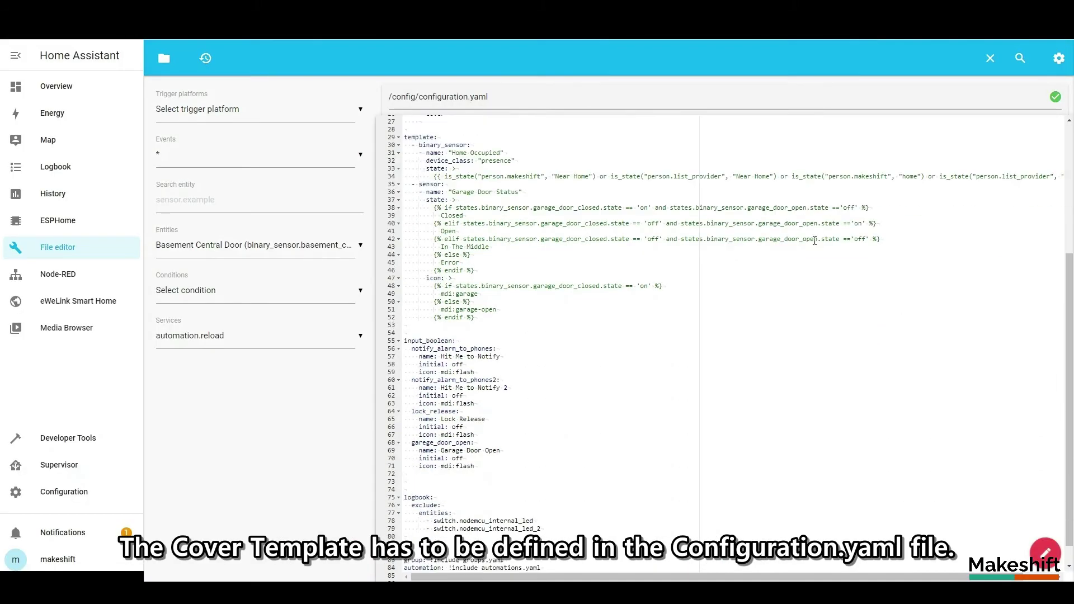
On line 73, add a cover section with a template platform, covers: and garage_door: keys.
click(537, 454)
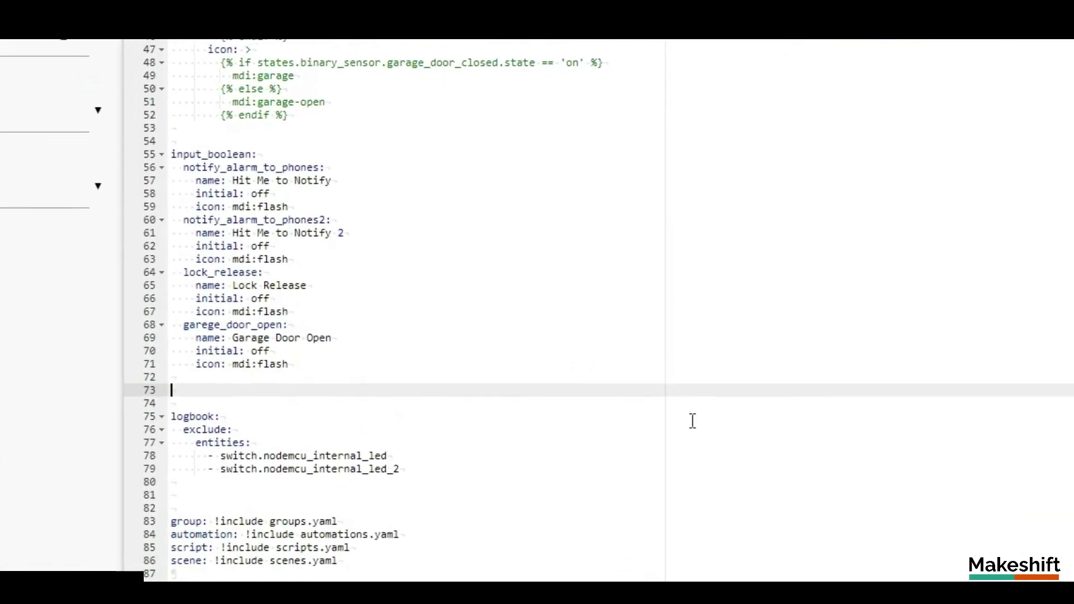
text(cover:)
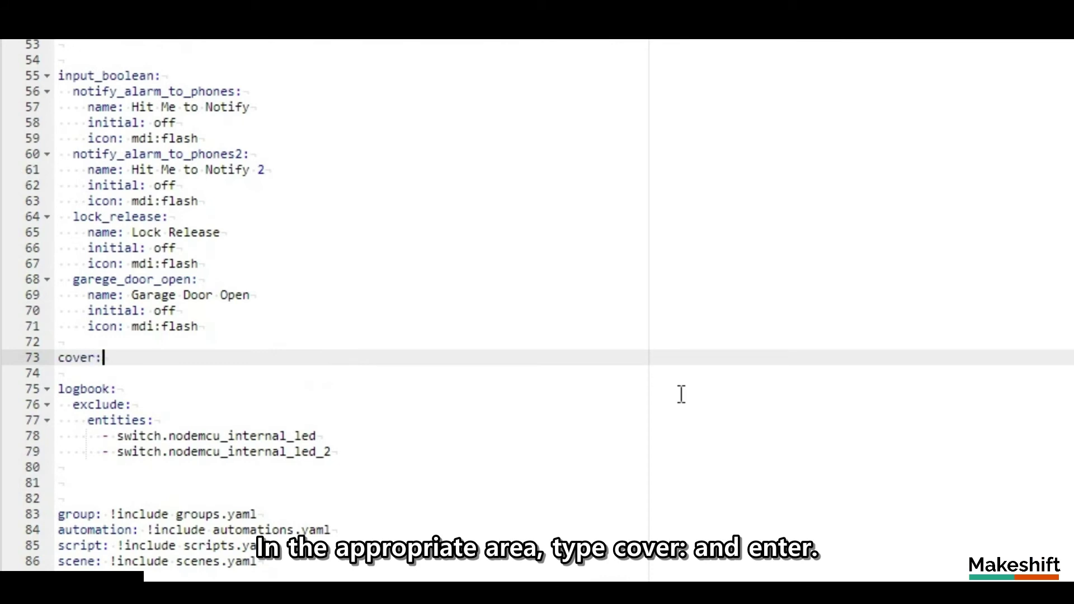
key(Return)
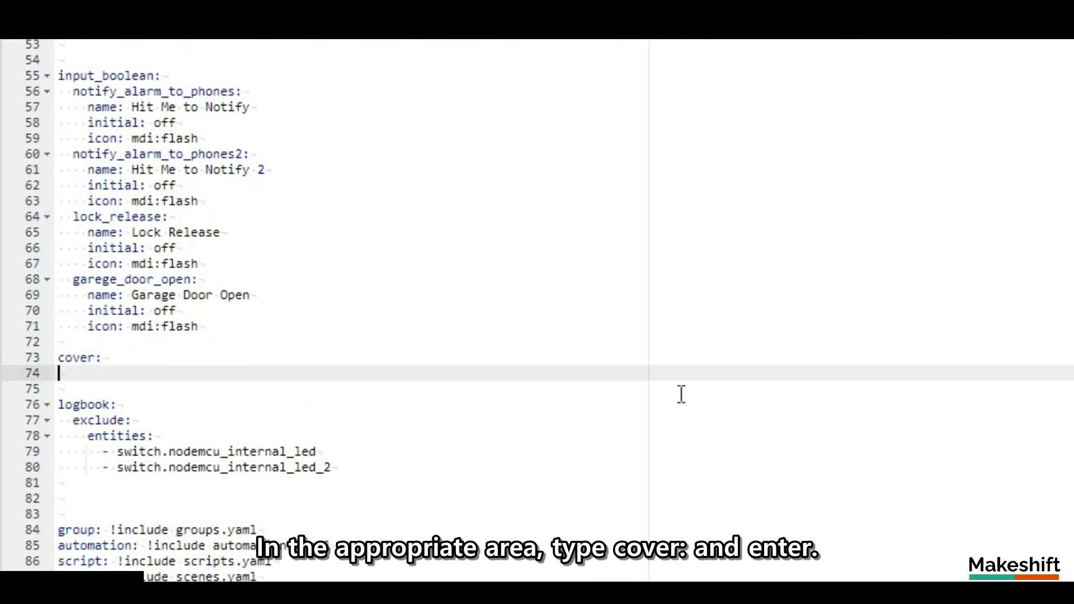
text(- platform: template)
key(Return)
text(covers:)
key(Return)
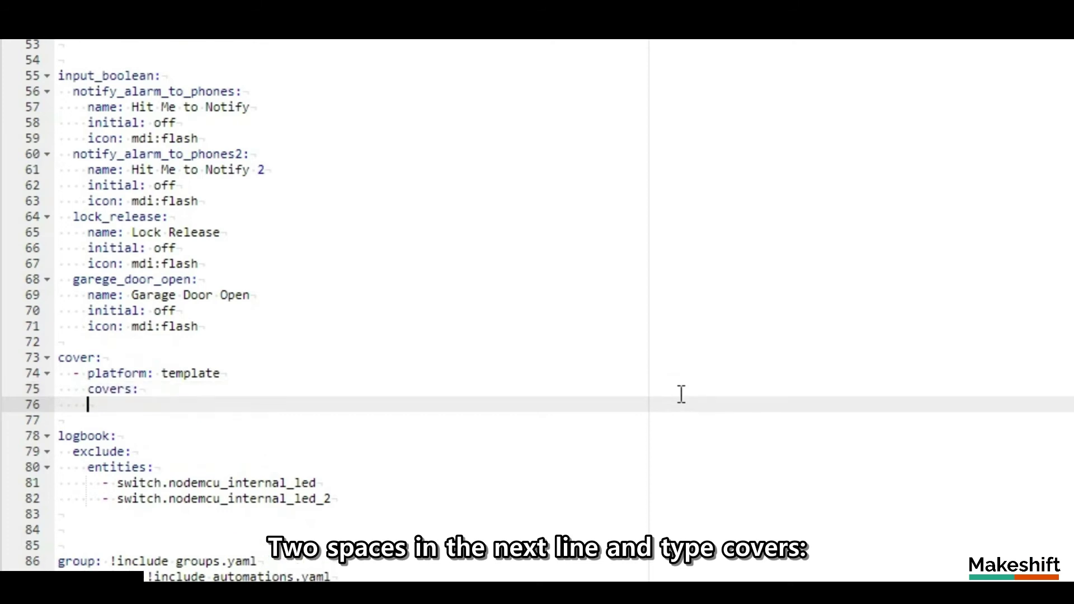
text(garage)
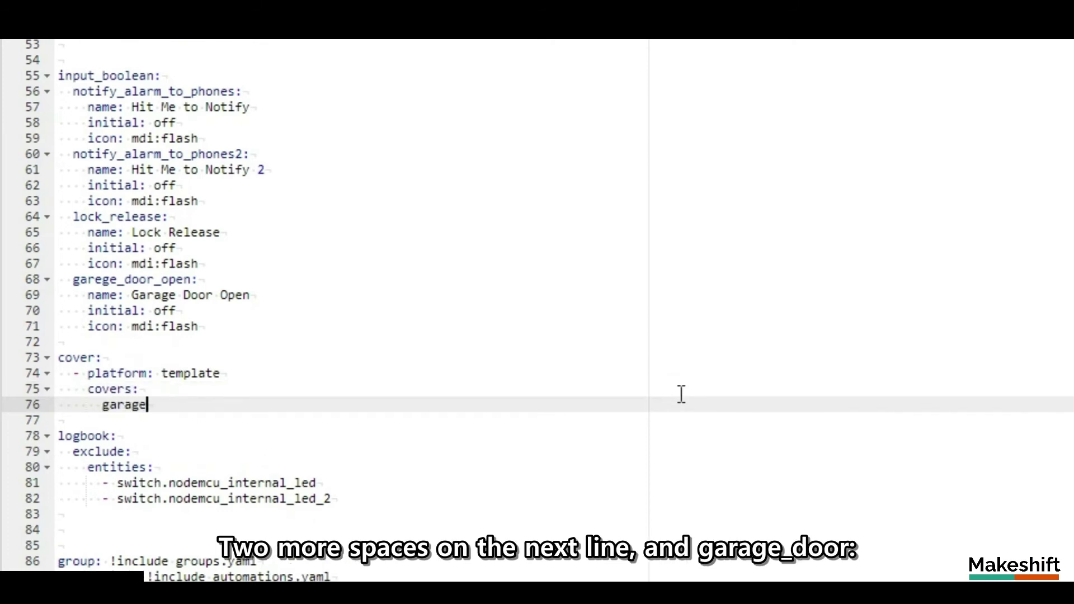
text(_door:)
key(Return)
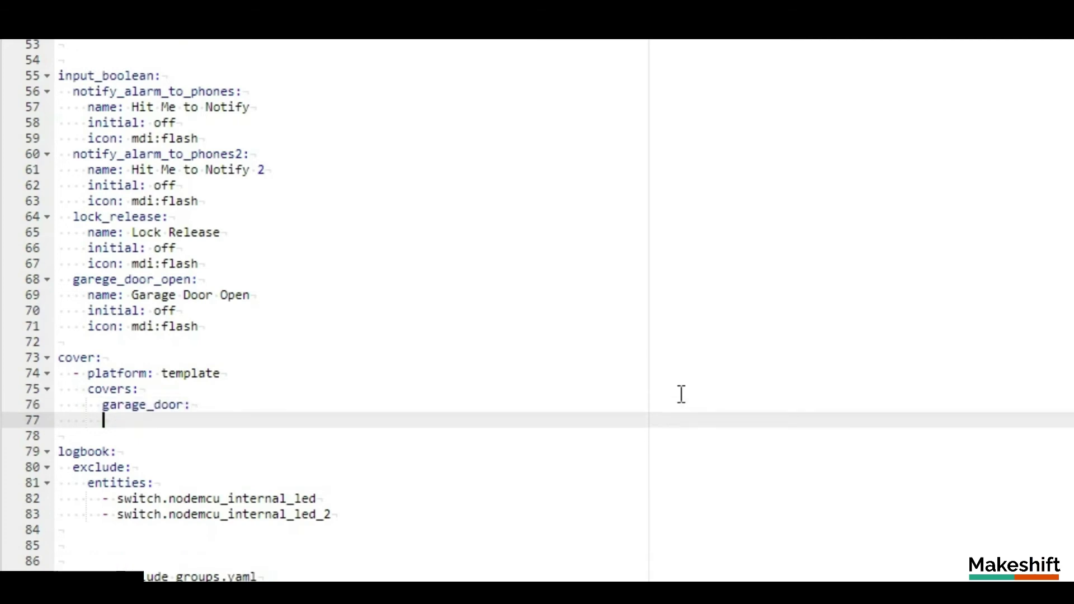
Give garage_door device_class window, friendly_name "Garage Door" and a value_template "{{''}}" line.
text(device_)
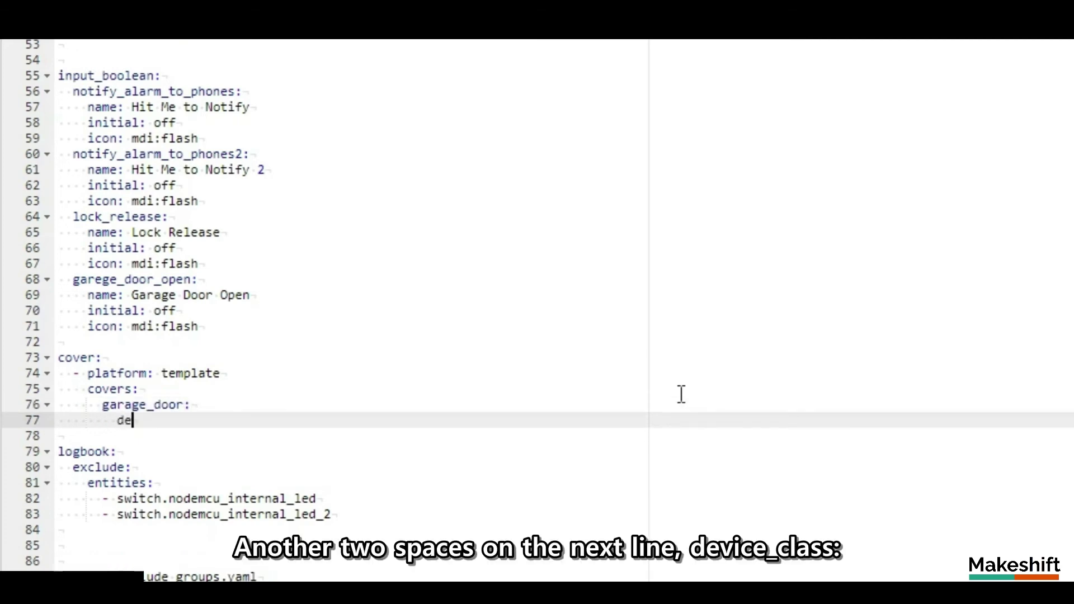
text(class: window)
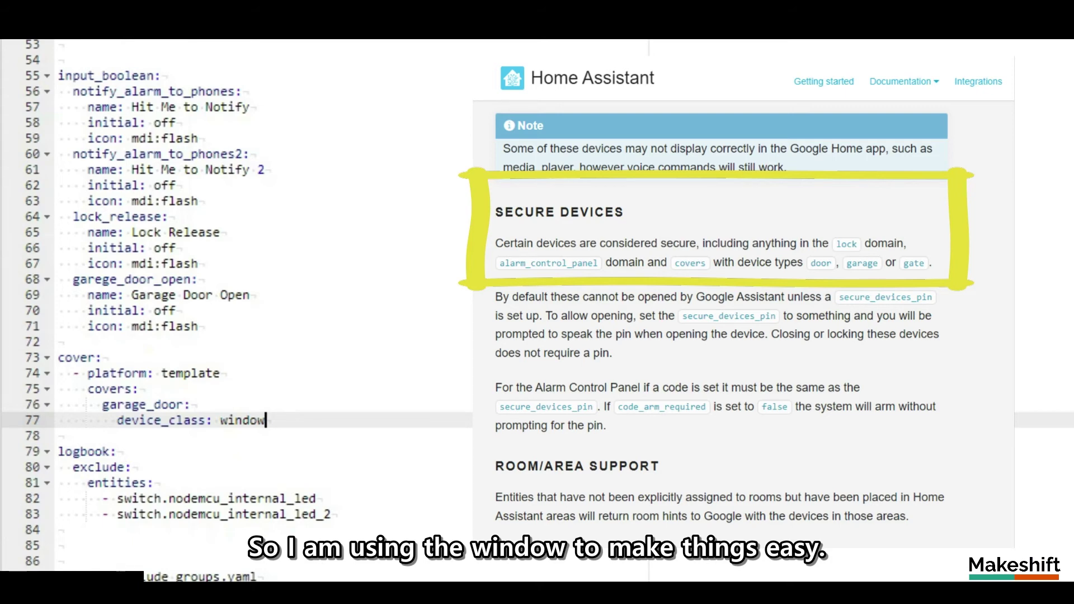
key(Return)
text(friendly_name: "Garage Door")
key(Return)
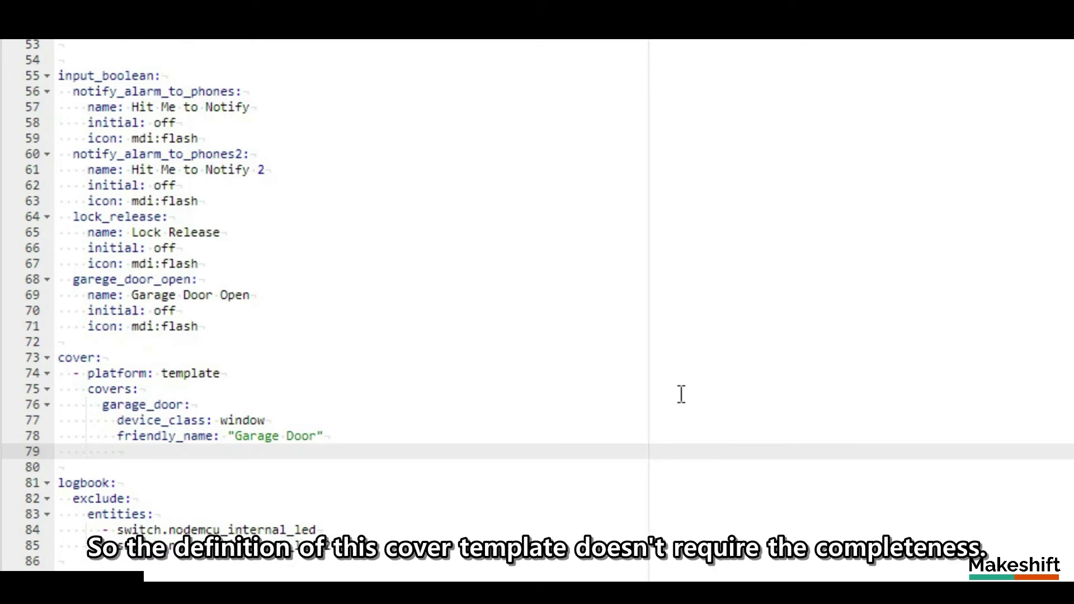
text(value_template: )
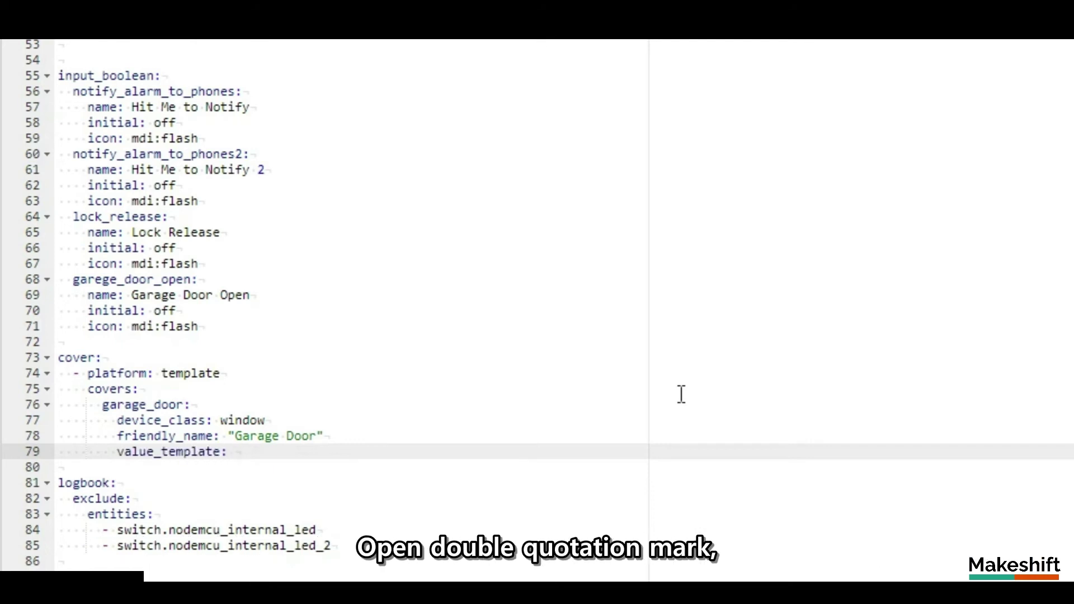
text("{{)
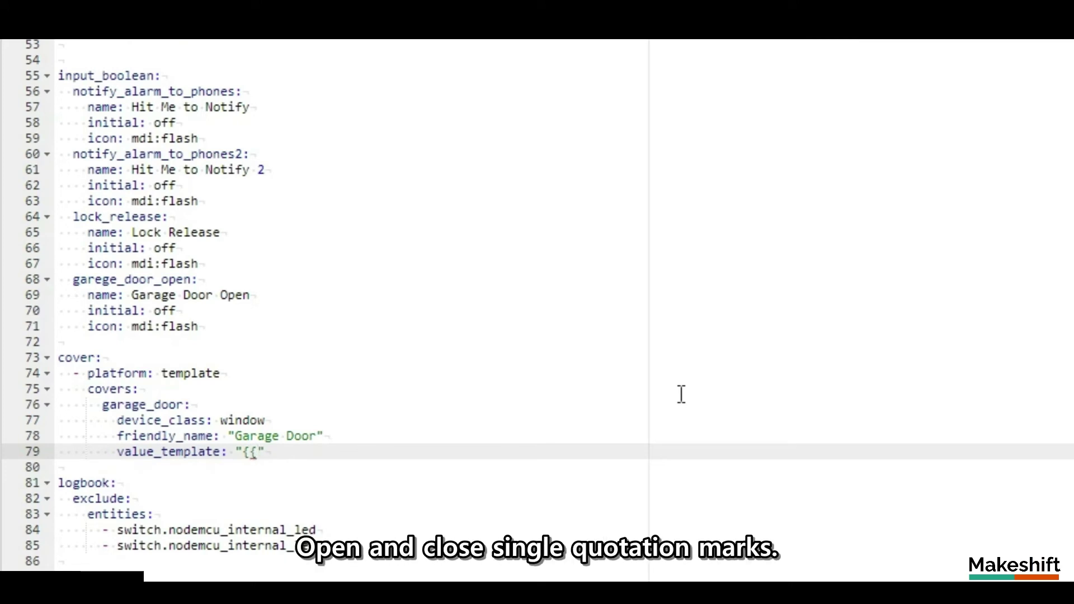
text(''}})
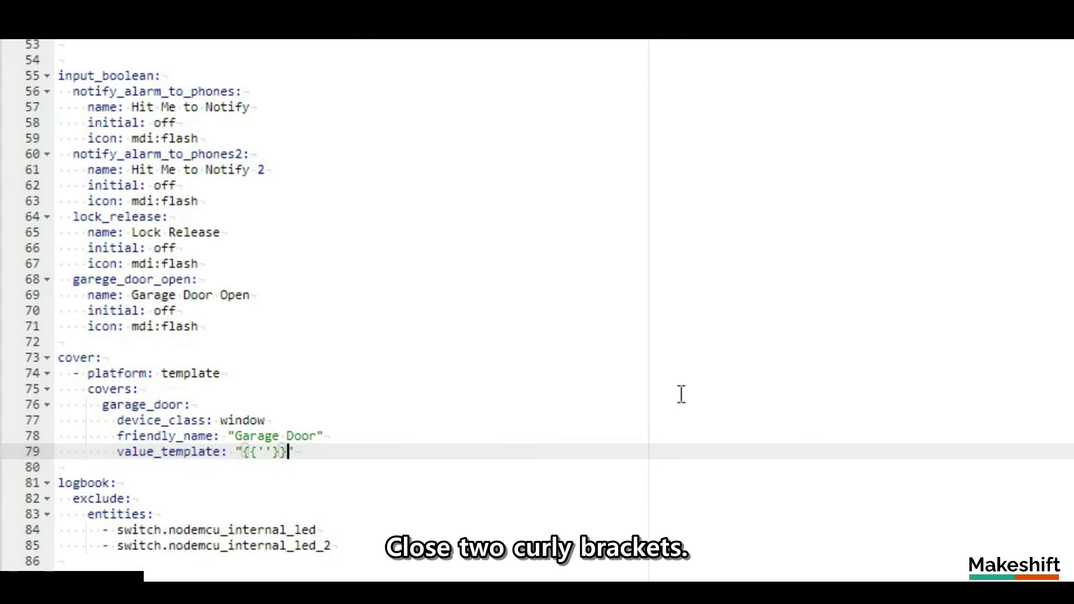
text(")
Add open_cover calling input_boolean.turn_on with target entity_id input_boolean.garage_door_open.
key(Return)
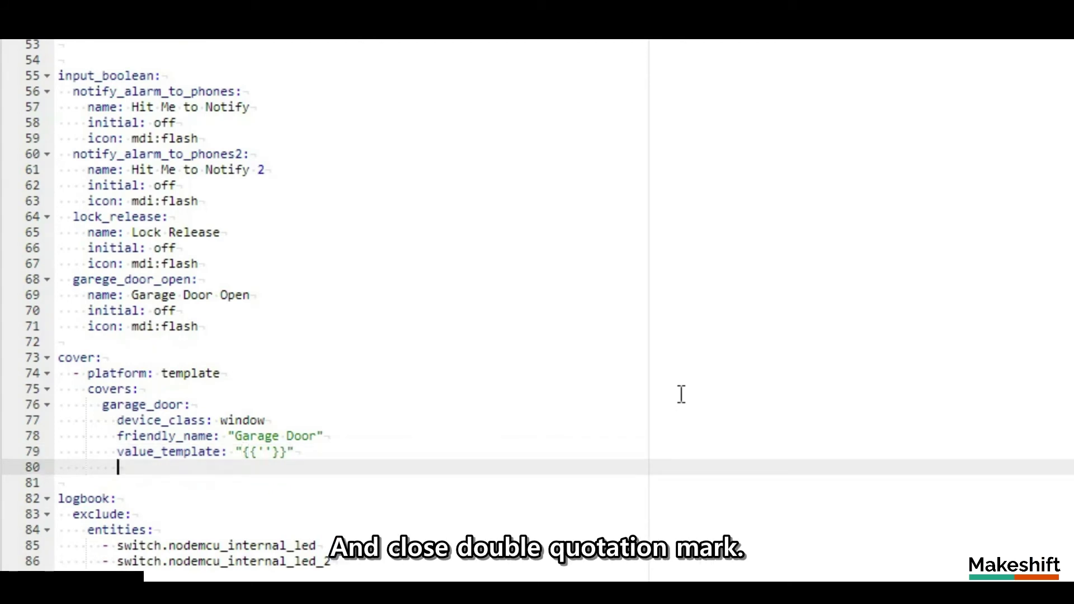
text(open_)
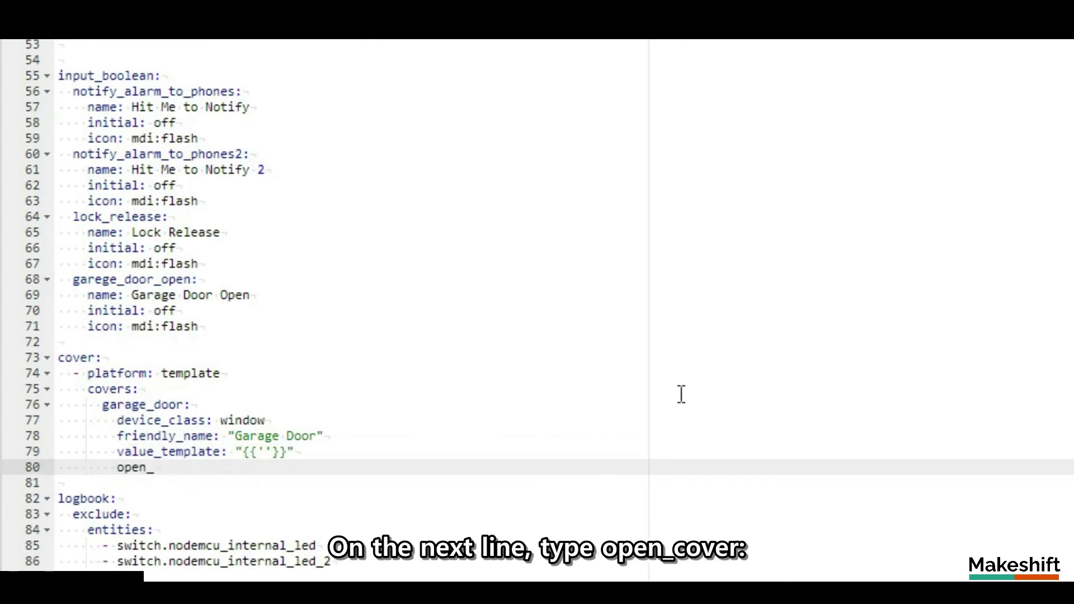
text(cover)
scroll(682, 394, down, 2)
text(:)
key(Return)
text(service:)
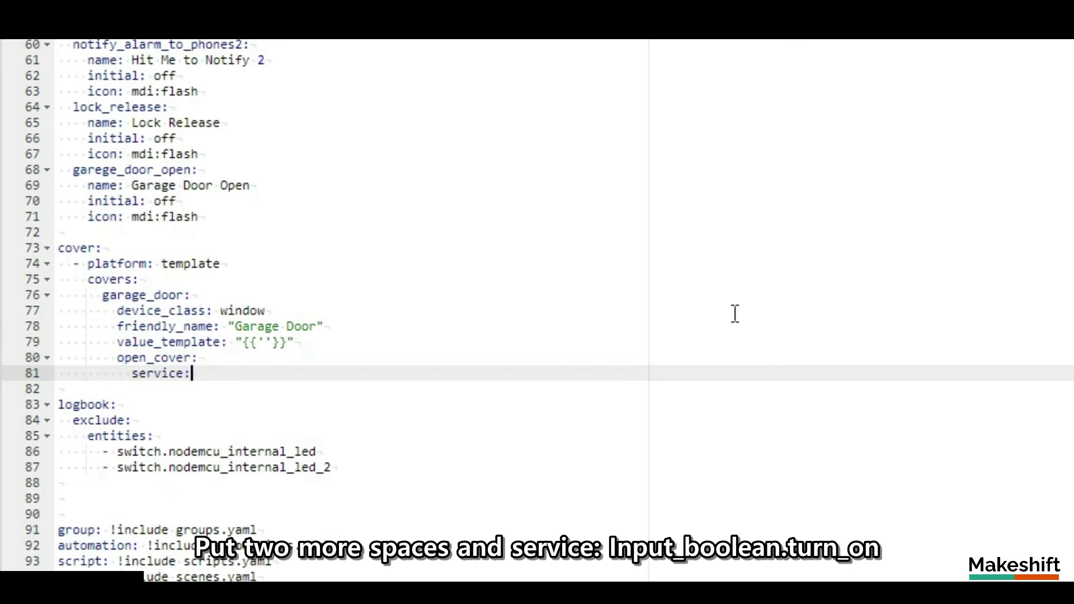
text( input_boolean.turn_on)
key(Return)
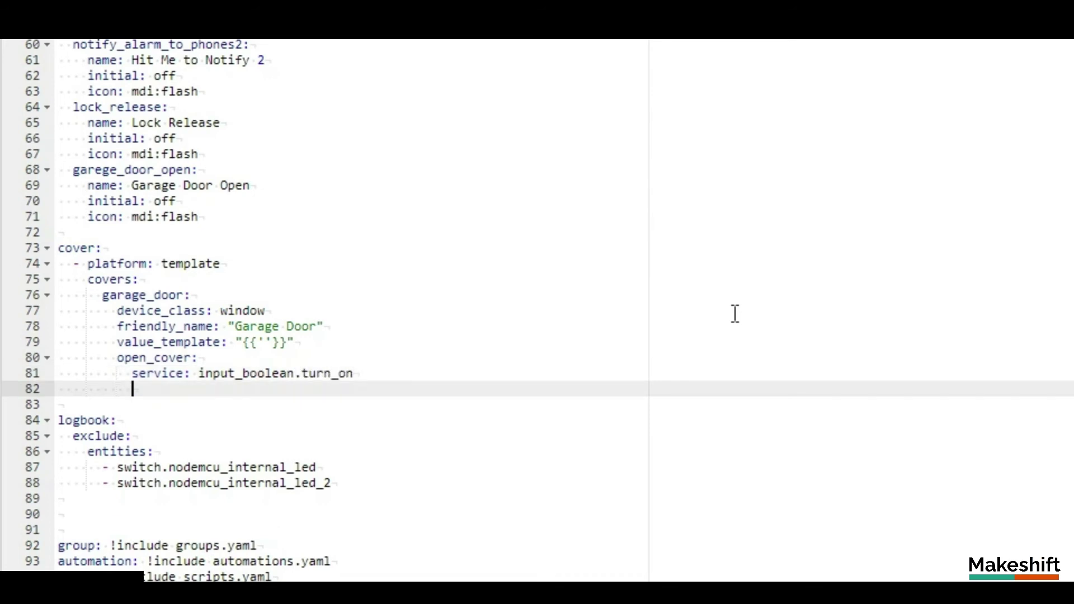
text(target:)
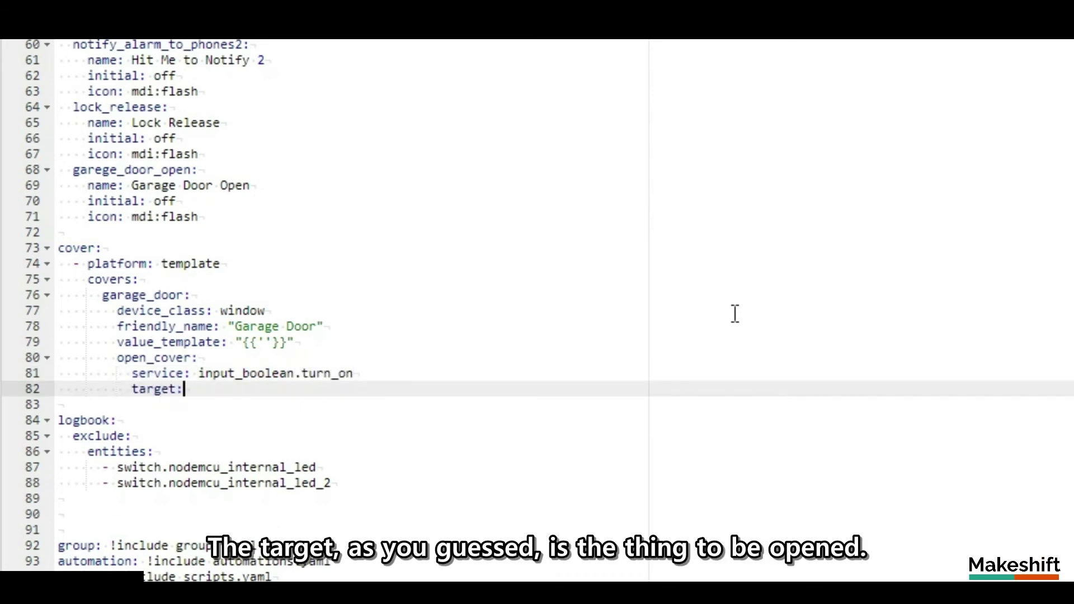
key(Return)
text(entity)
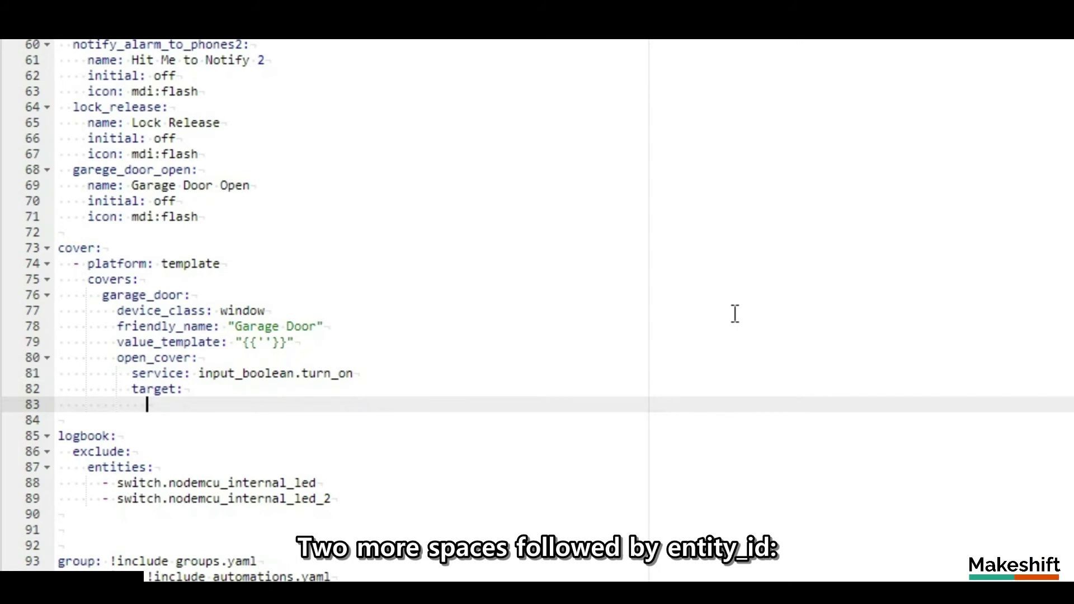
text(_id:)
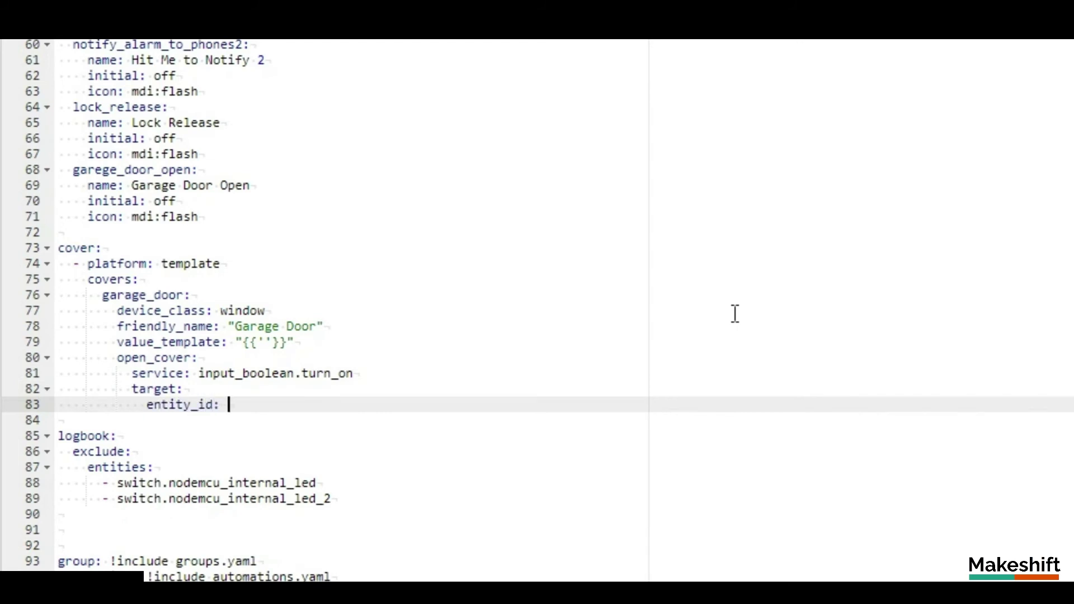
text( input_bool)
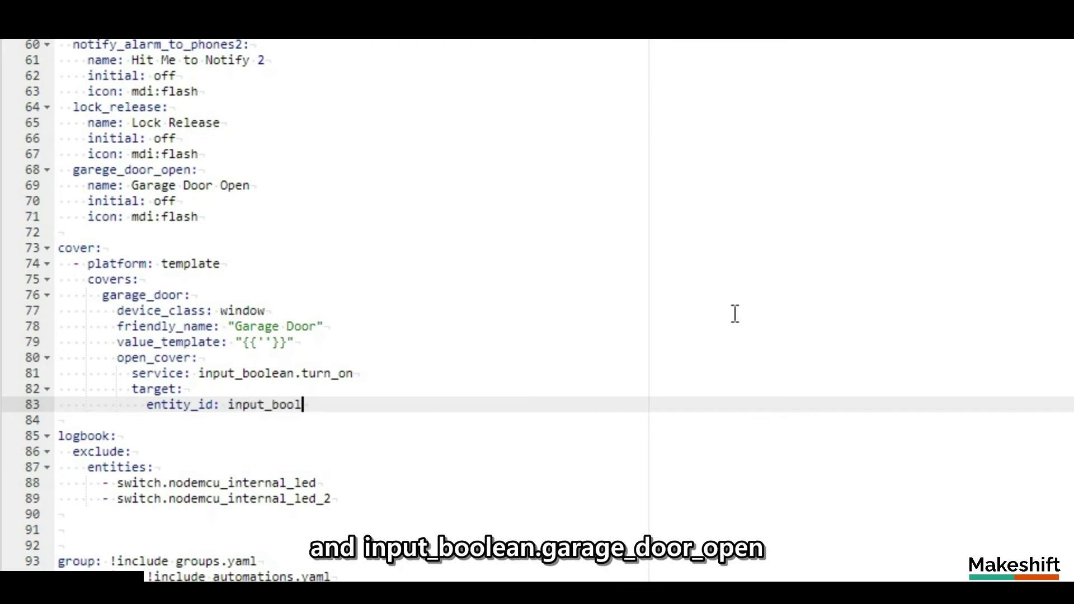
text(ean.garage_door_open)
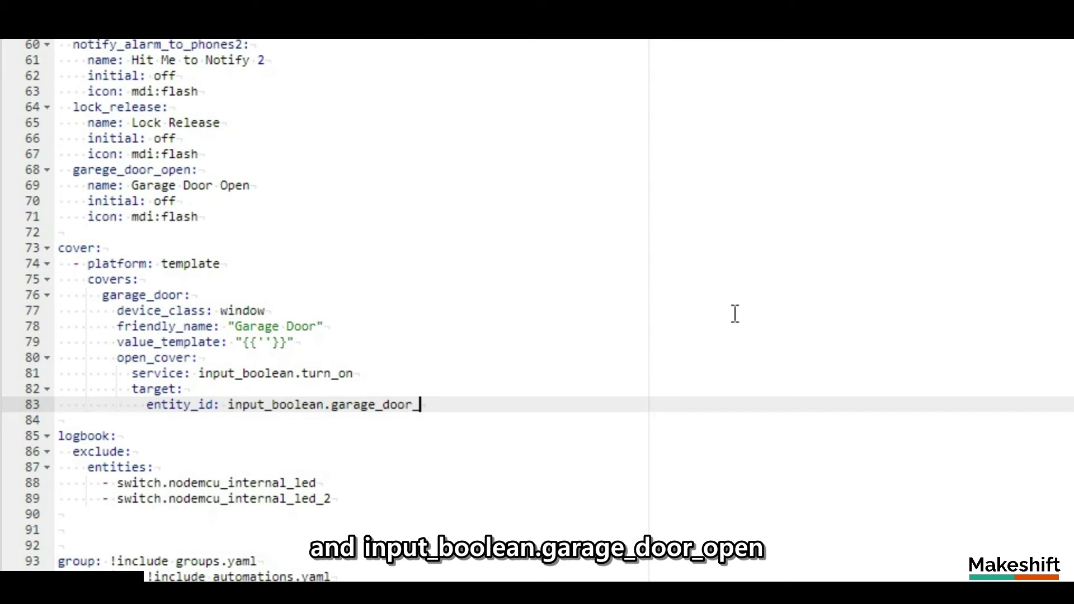
Add an empty close_cover: entry and a blank line before the logbook section.
key(Return)
key(BackSpace)
key(BackSpace)
text(clos)
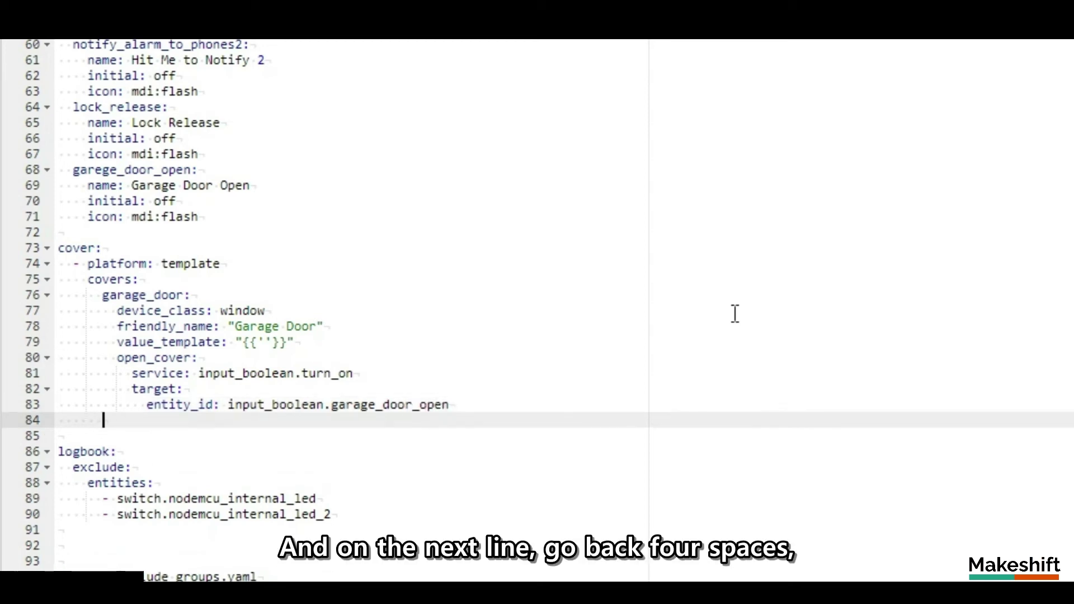
text(e_cover:)
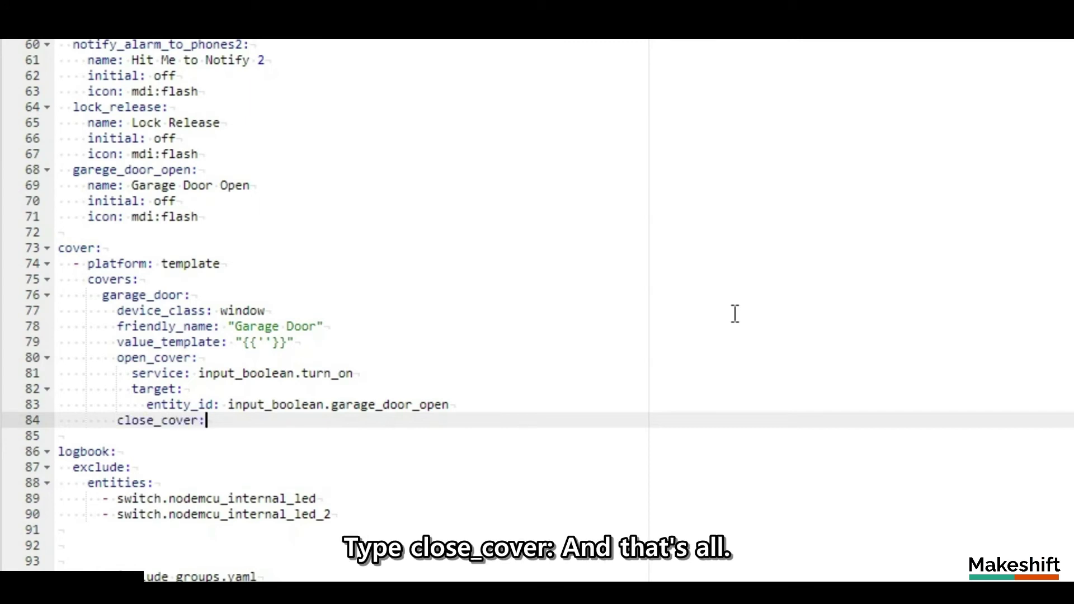
key(Down)
key(Return)
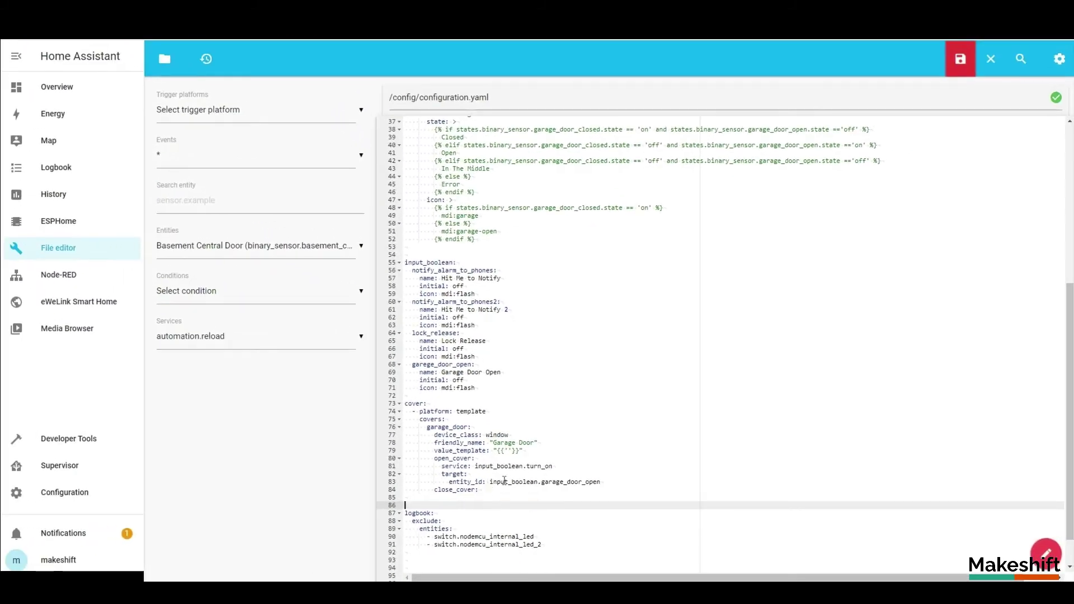
Save configuration.yaml, run Check Configuration in Server Controls, then confirm a server restart.
click(961, 59)
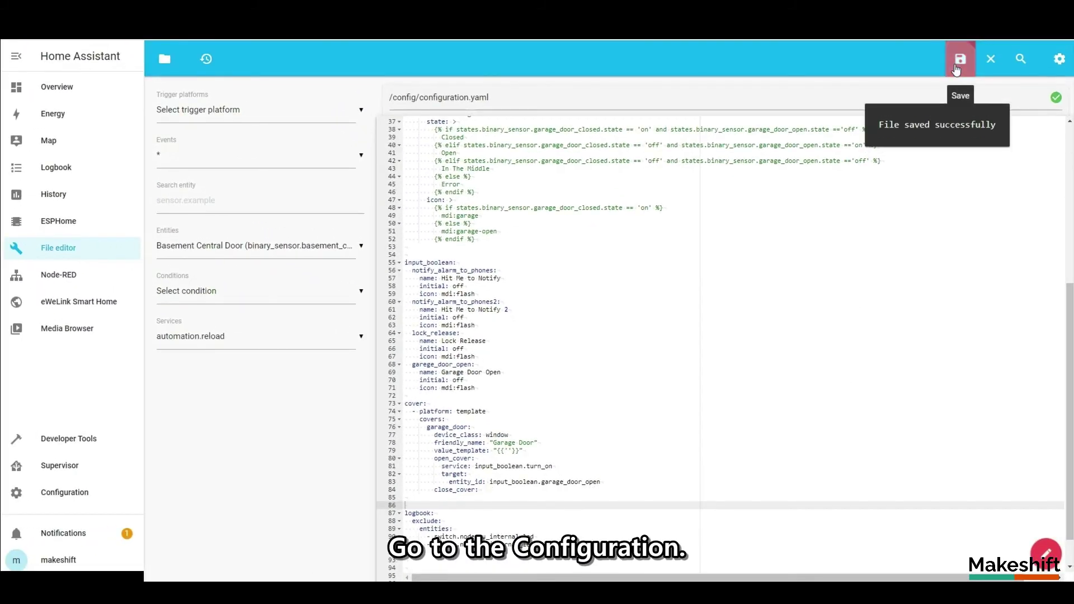
click(79, 494)
scroll(471, 432, down, 7)
click(662, 409)
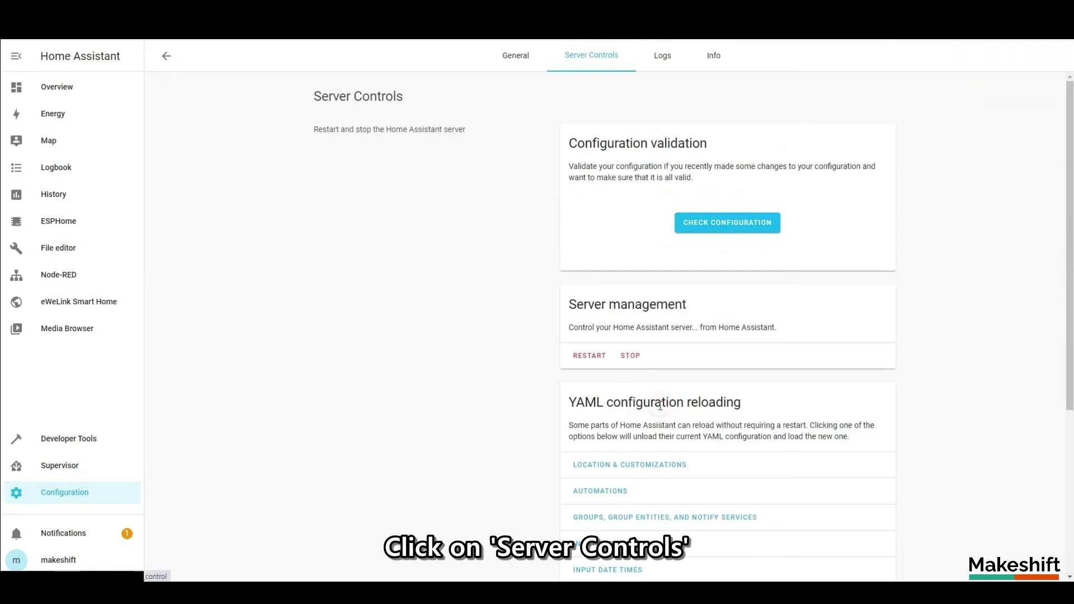
click(720, 232)
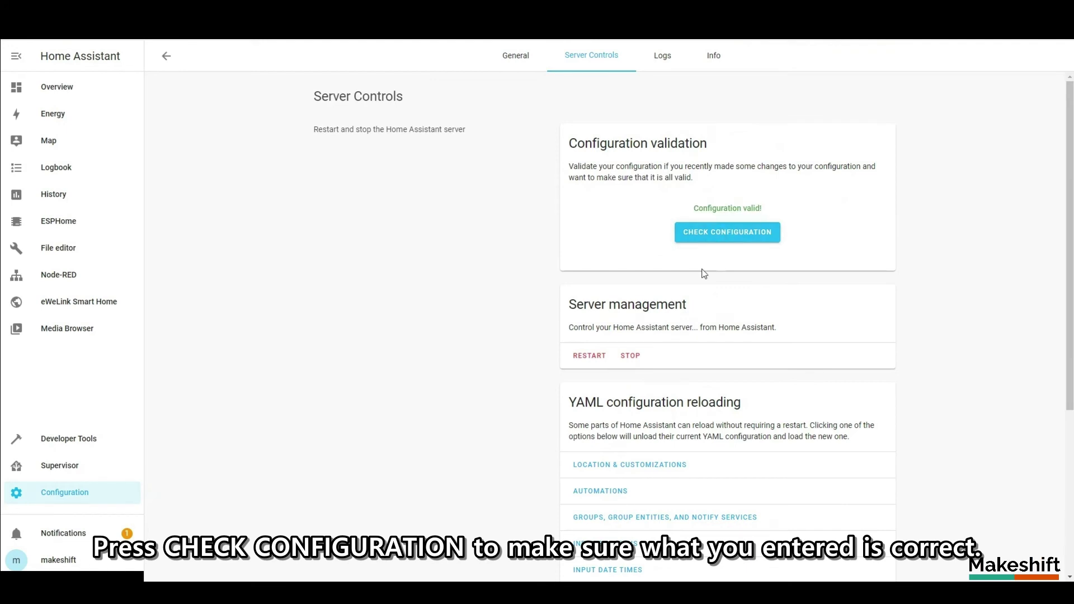
click(592, 358)
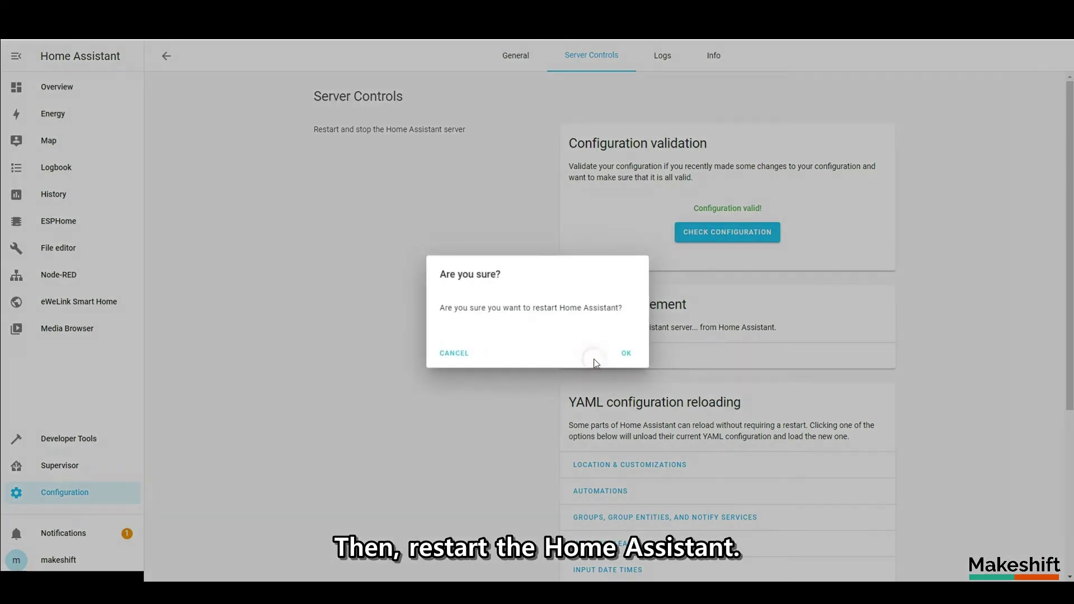
click(620, 354)
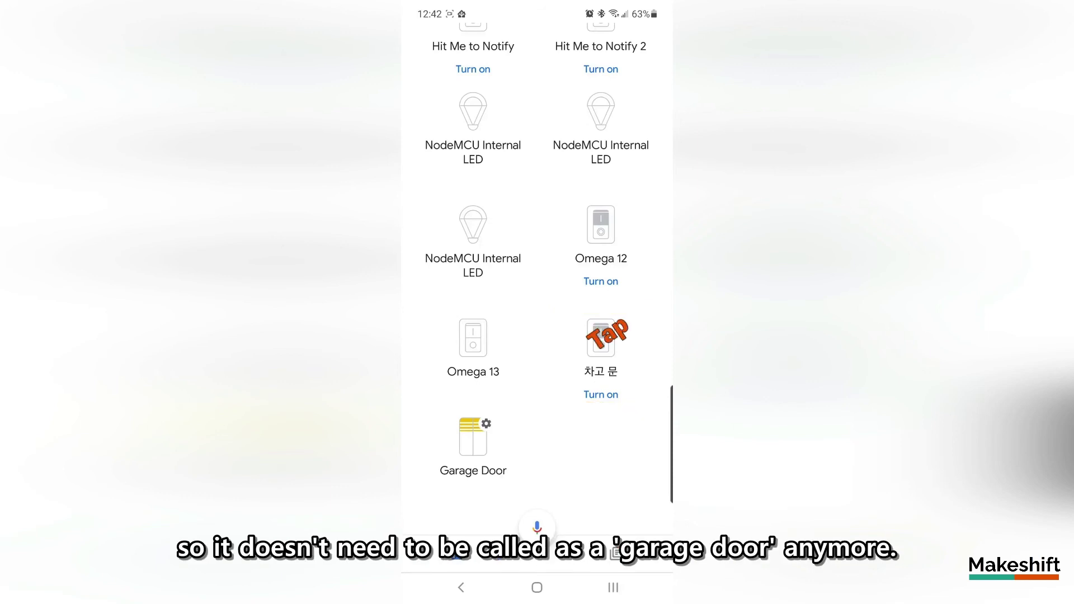
Clear the 차고 문 switch's custom name so it reverts to Garage Door RC Output.
click(609, 339)
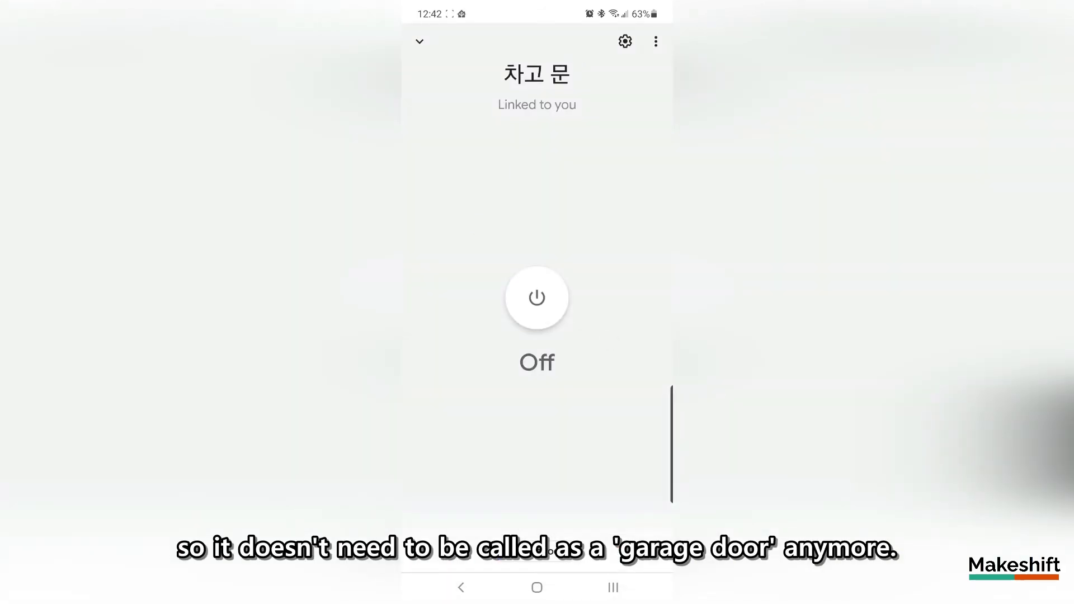
click(625, 41)
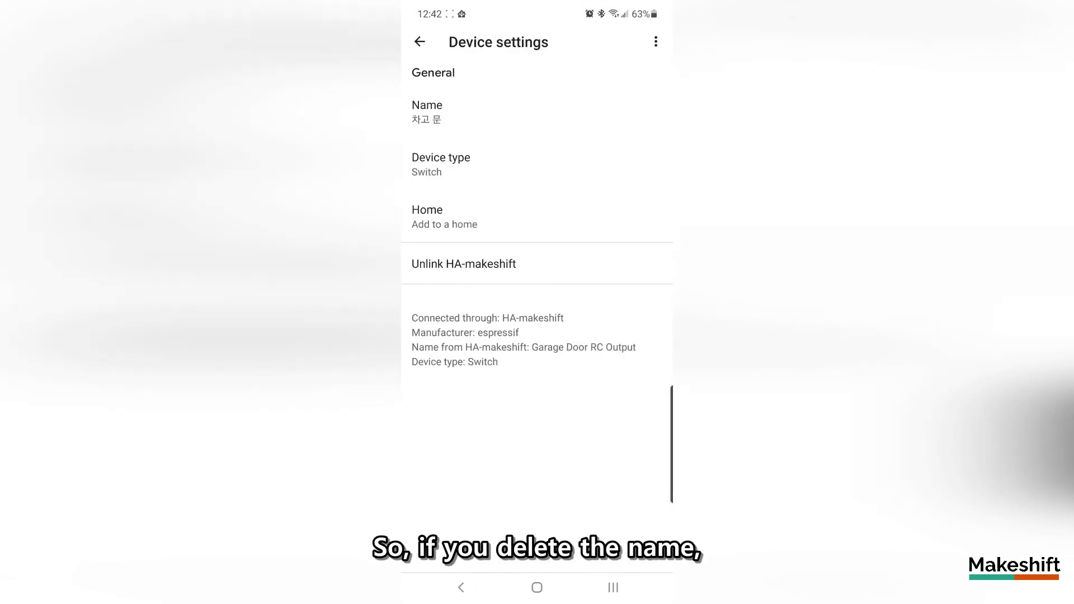
click(427, 112)
key(BackSpace)
key(BackSpace)
key(BackSpace)
key(BackSpace)
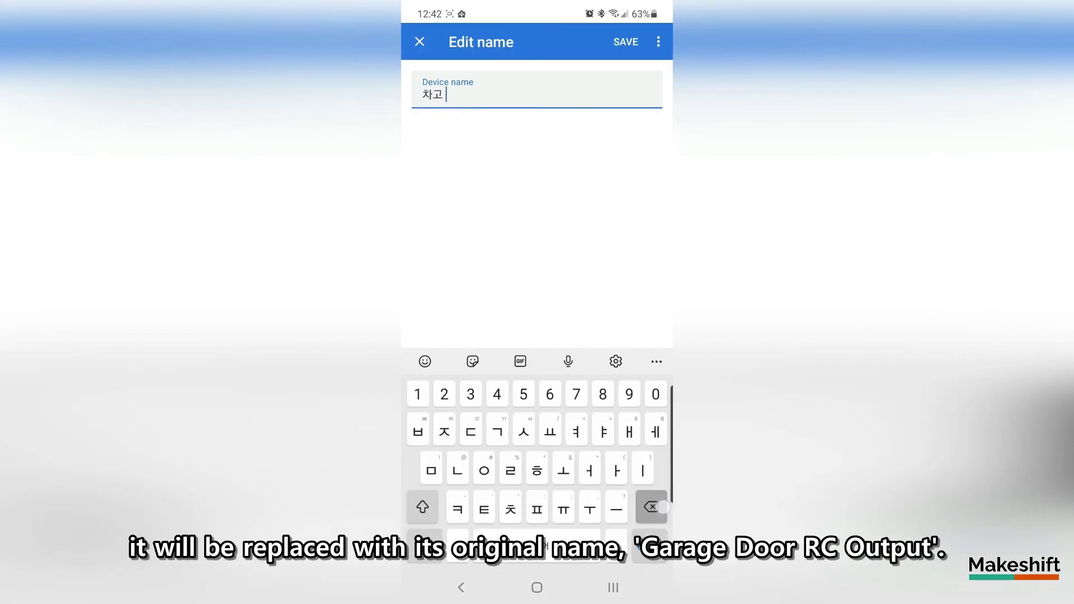
click(626, 42)
click(420, 41)
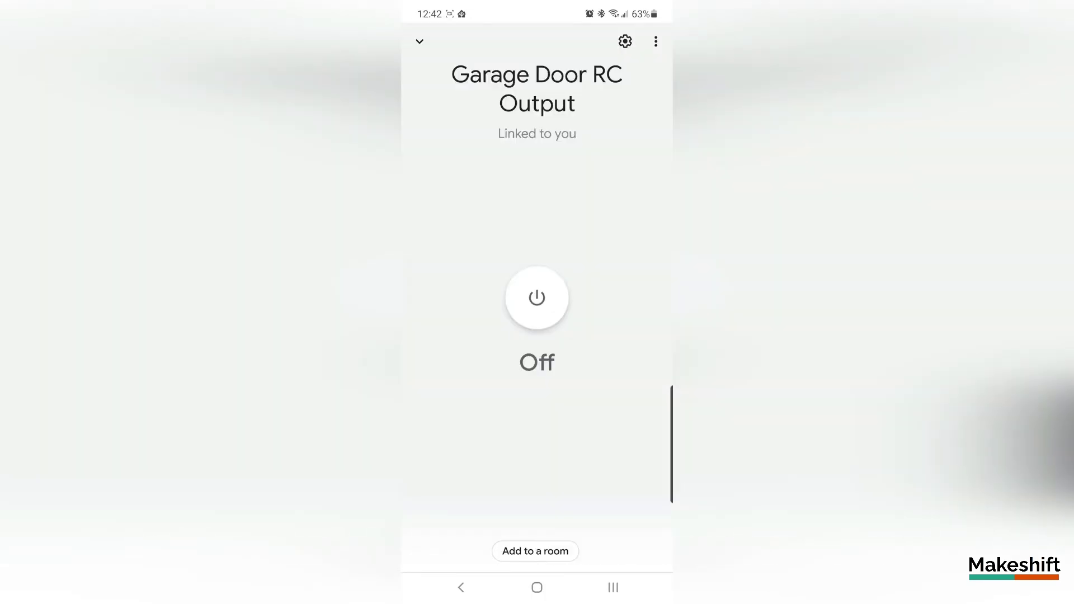
click(420, 41)
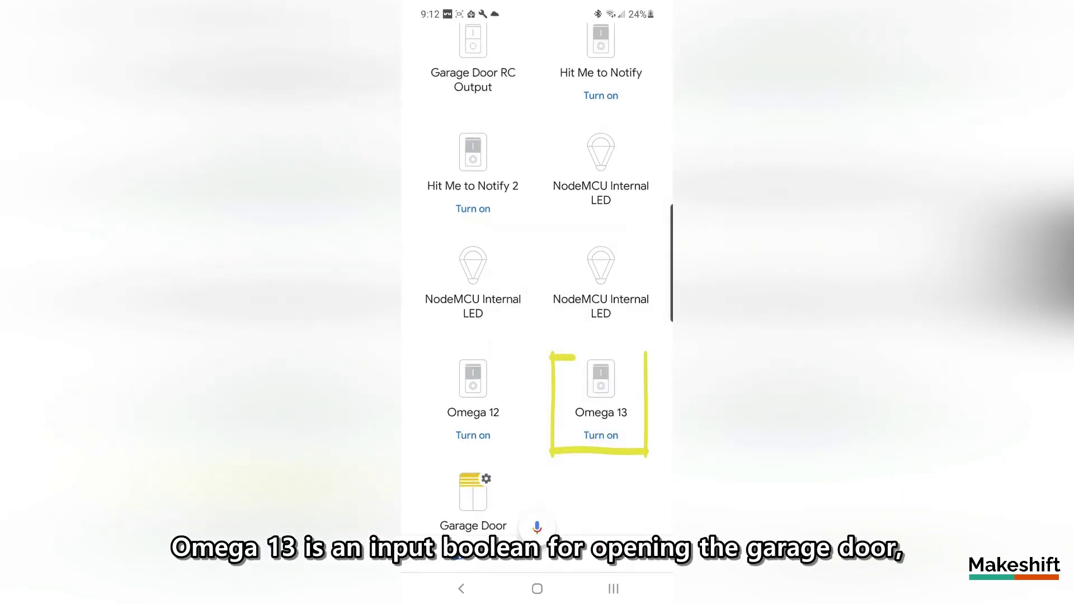
Clear Omega 13's custom name so it shows as Garage Door Open in the device list.
click(601, 379)
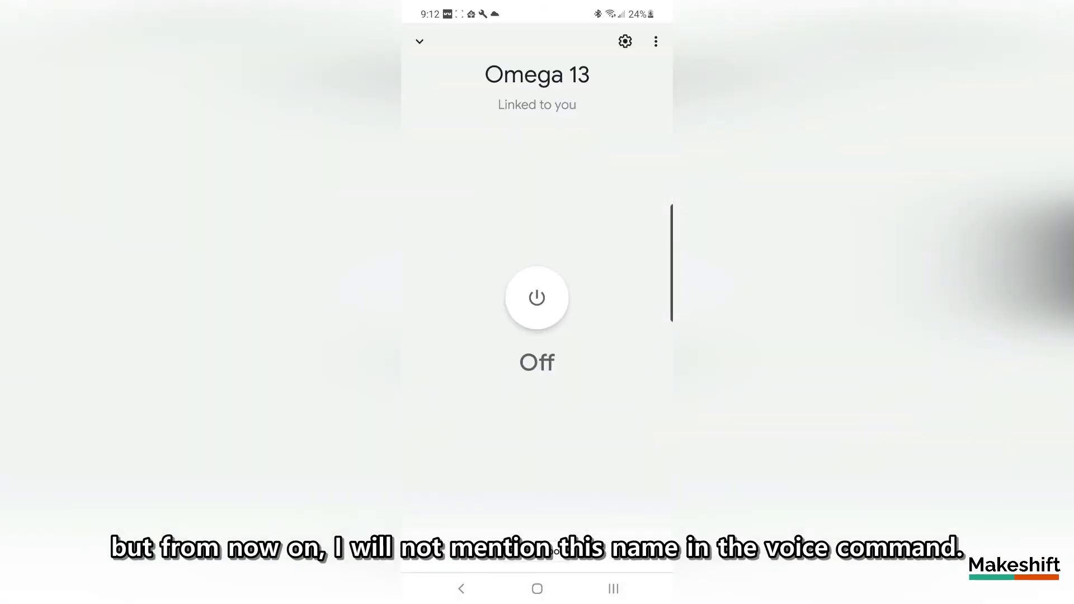
click(625, 41)
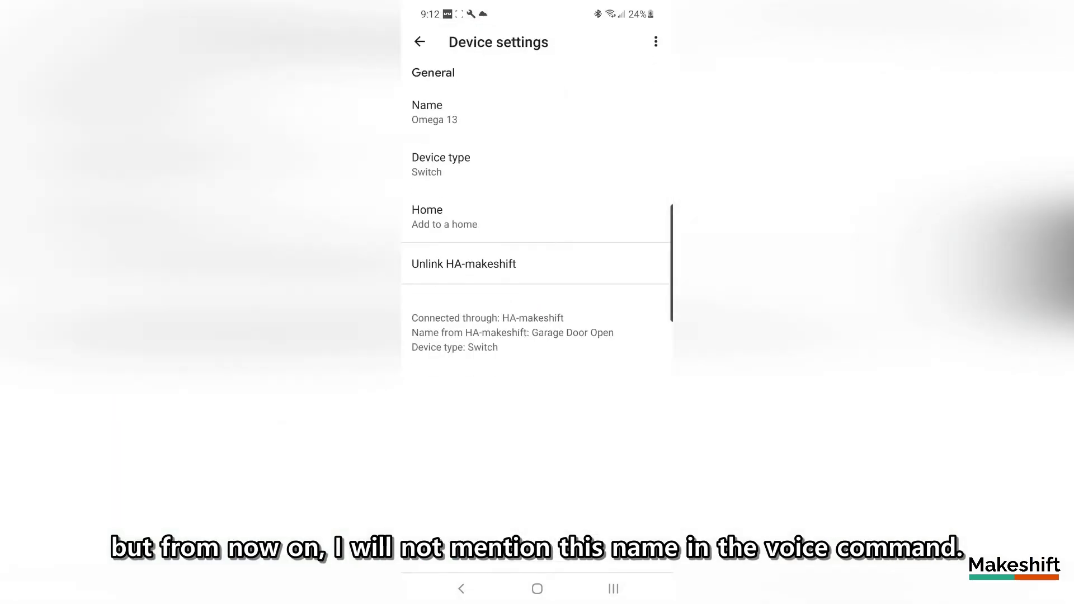
click(591, 121)
click(603, 92)
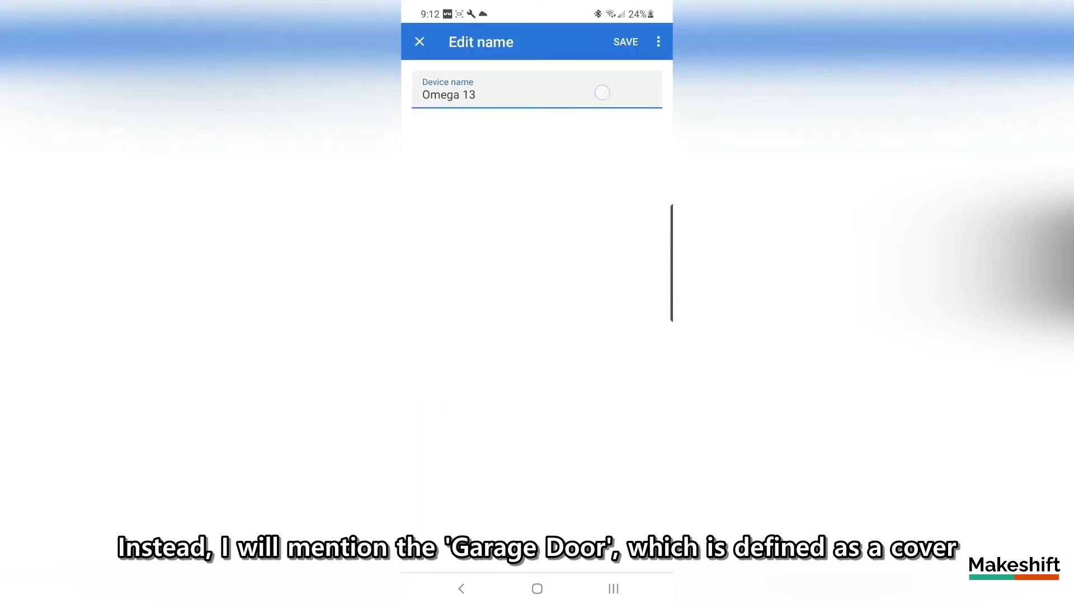
key(BackSpace)
key(BackSpace)
key(BackSpace)
key(BackSpace)
key(BackSpace)
key(BackSpace)
key(BackSpace)
key(BackSpace)
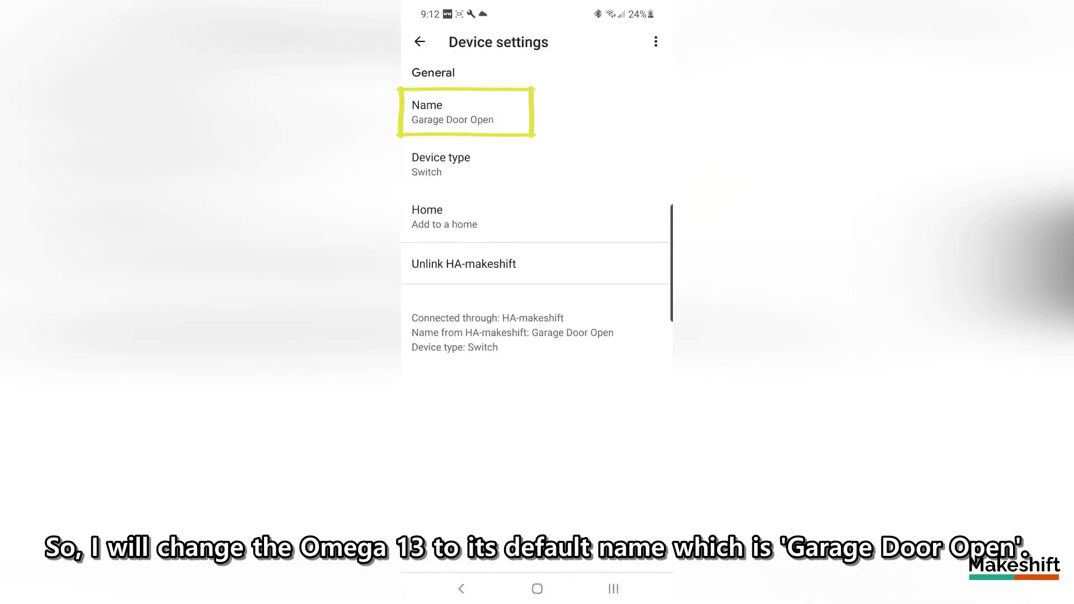
click(419, 42)
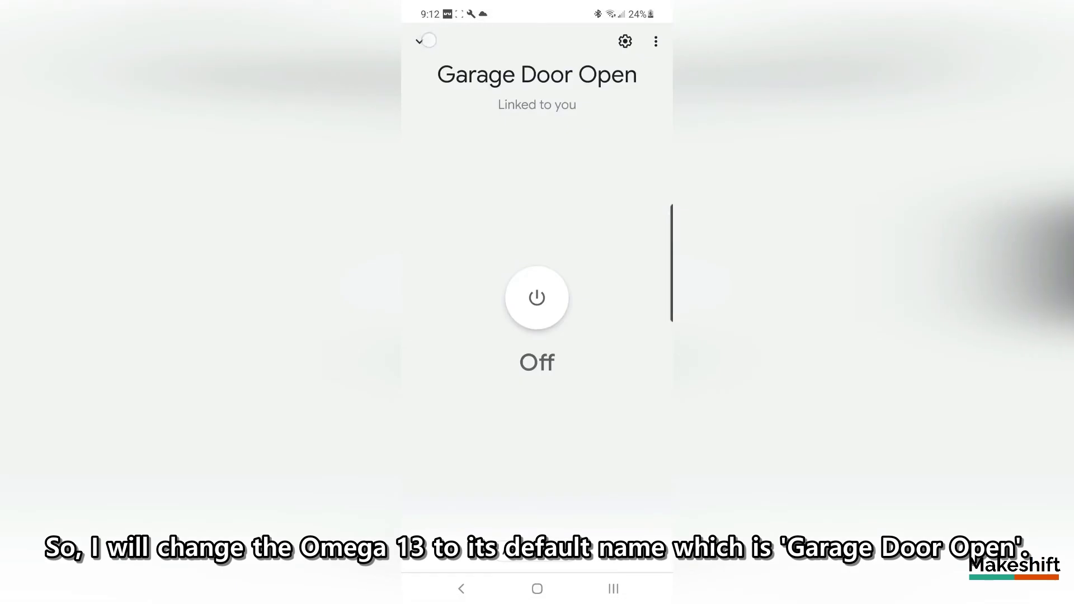
click(420, 41)
drag(609, 473, 610, 477)
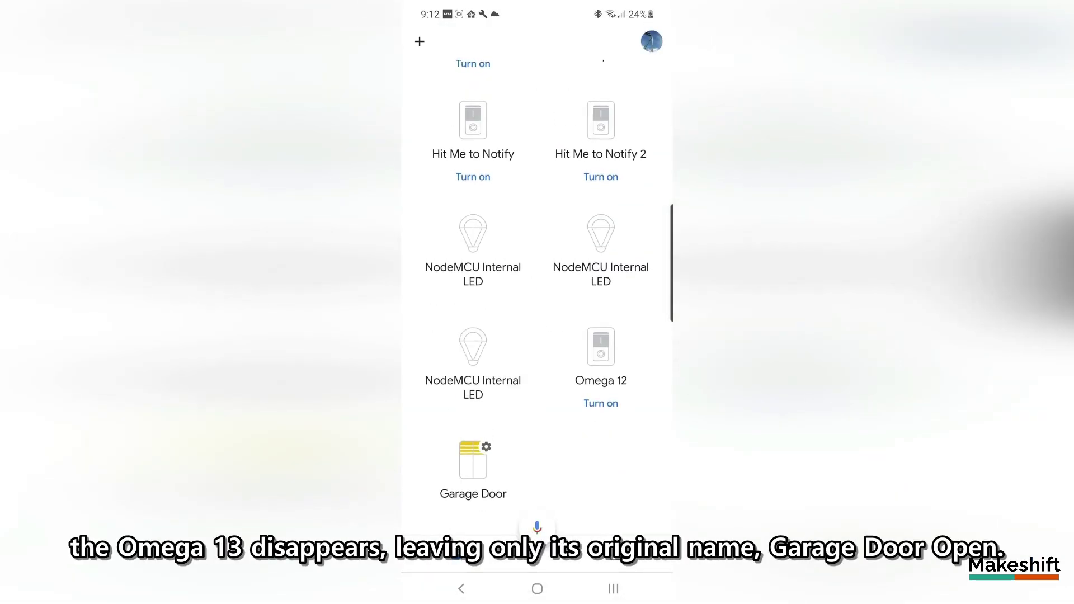
drag(603, 60, 603, 140)
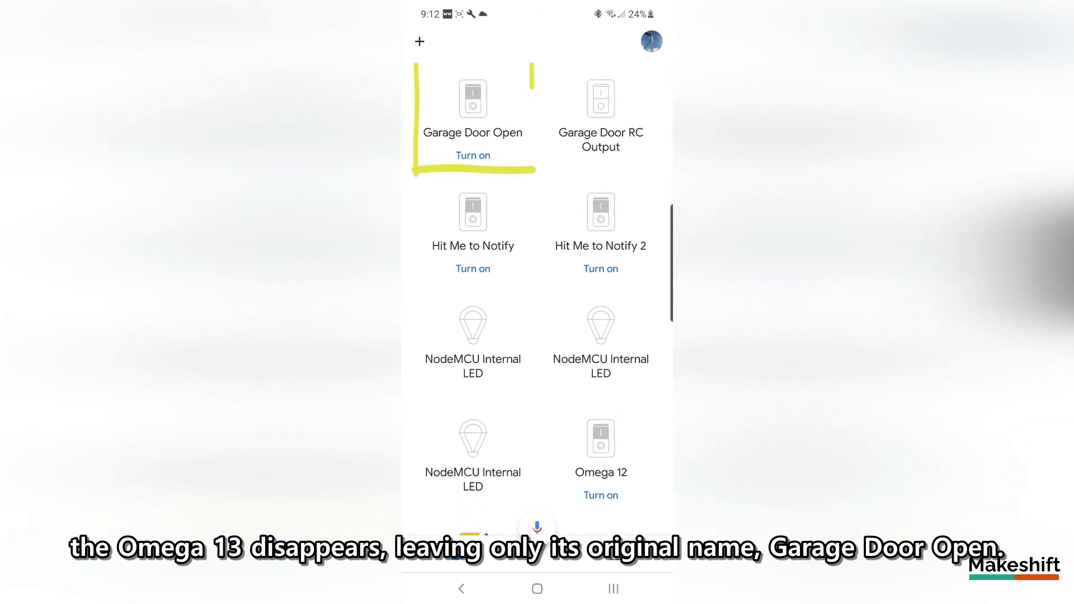